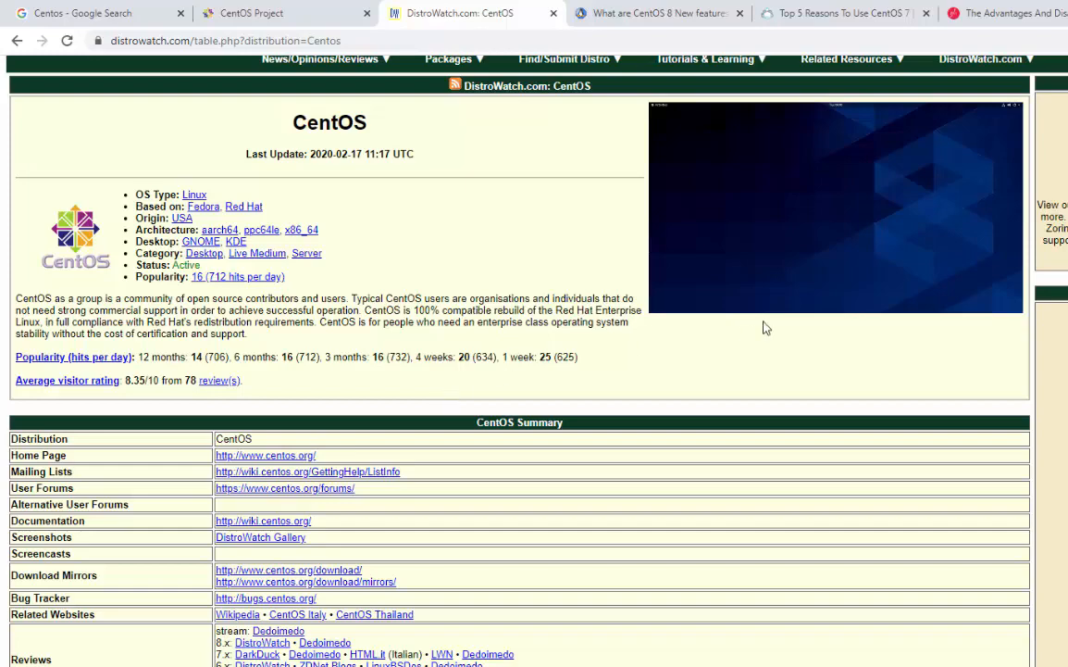
Confirm on DistroWatch that CentOS 8.1.1911 was released 2020-01-16, then switch to the CentOS Project site
scroll(676, 282, "down", 3)
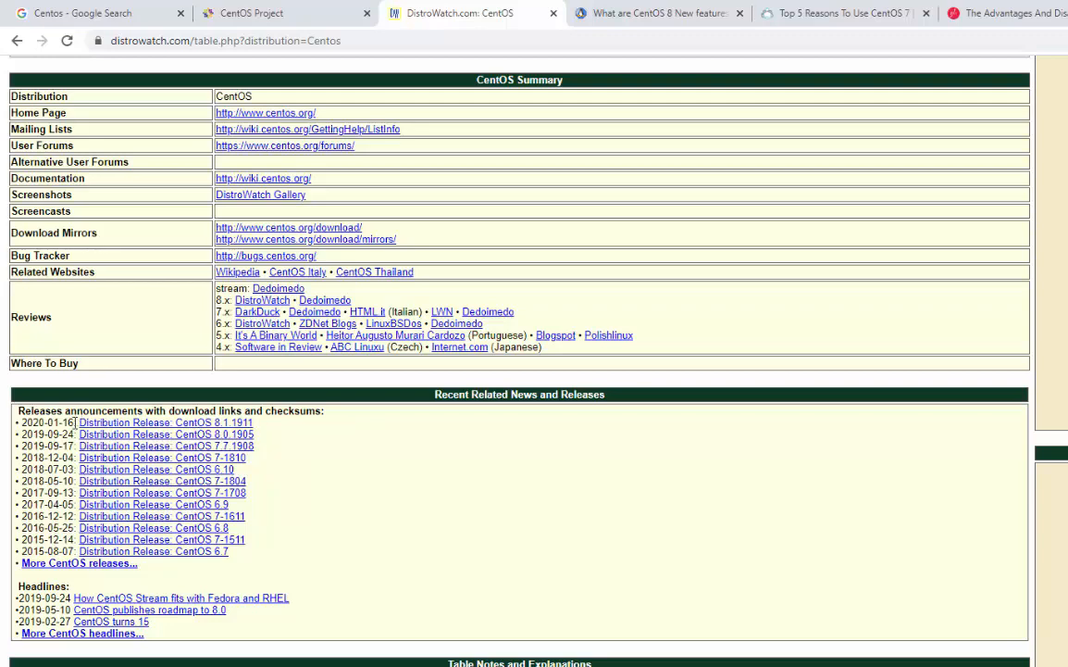
left_click_drag(75, 422, 17, 421)
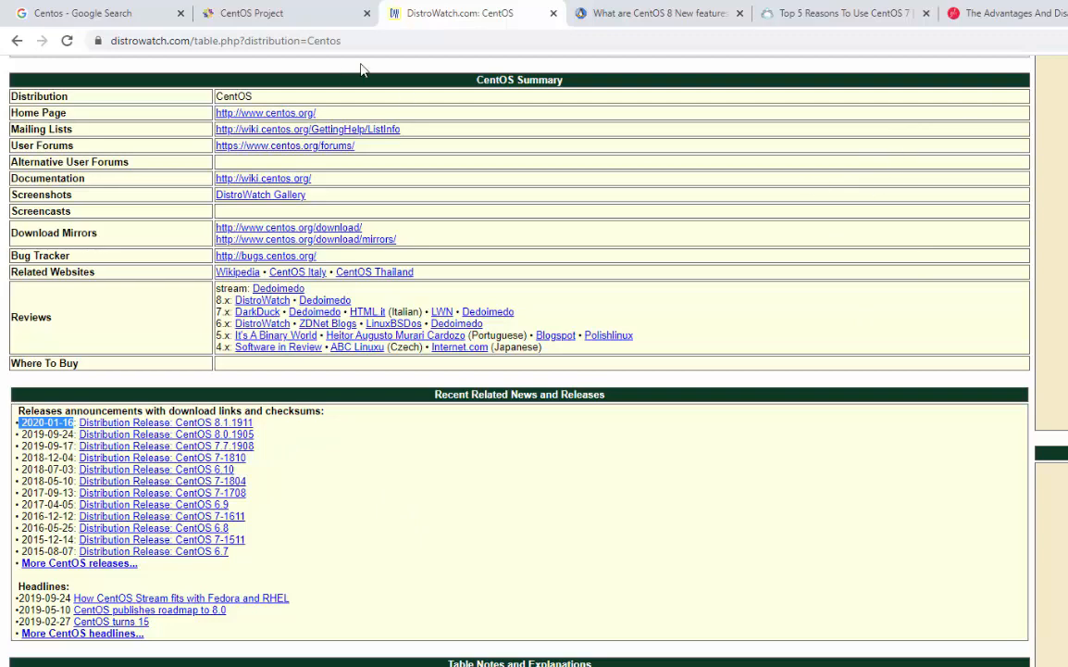
left_click(243, 13)
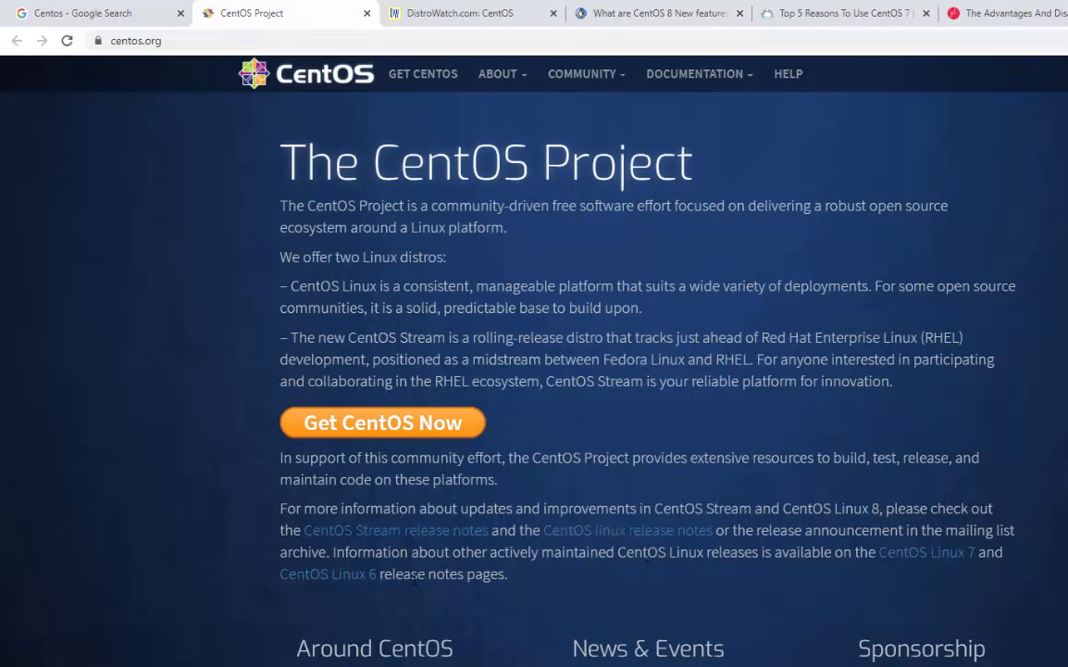
Go to the CentOS downloads and open the mirrors.ges.net.pk 8.1.1911 x86_64 ISO directory
left_click(419, 430)
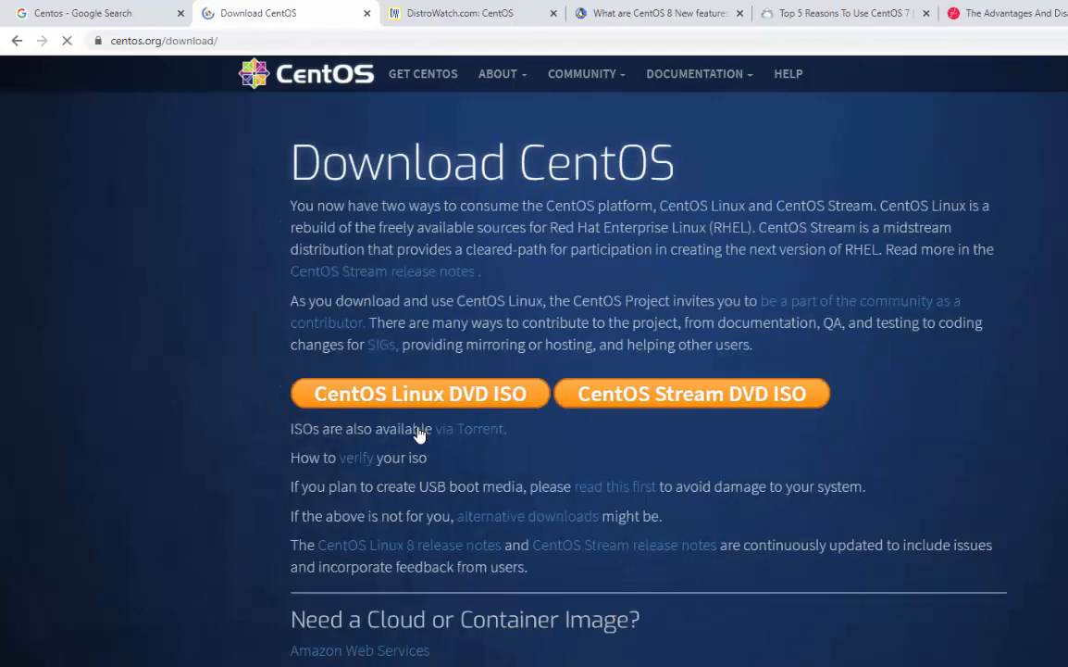
left_click(471, 435)
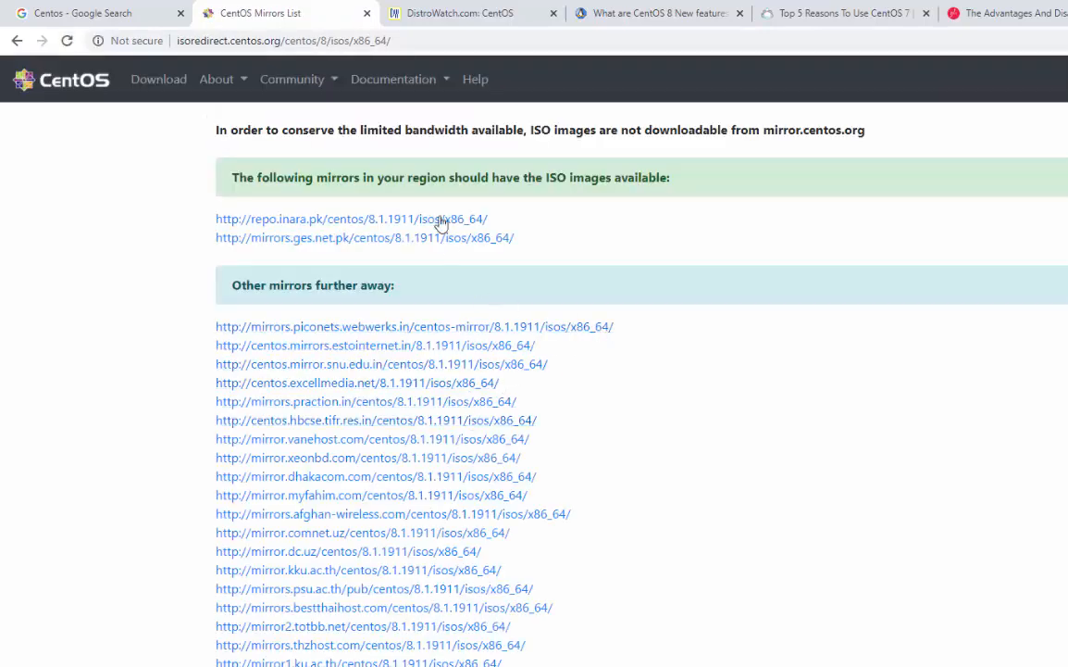
left_click_drag(833, 328, 833, 402)
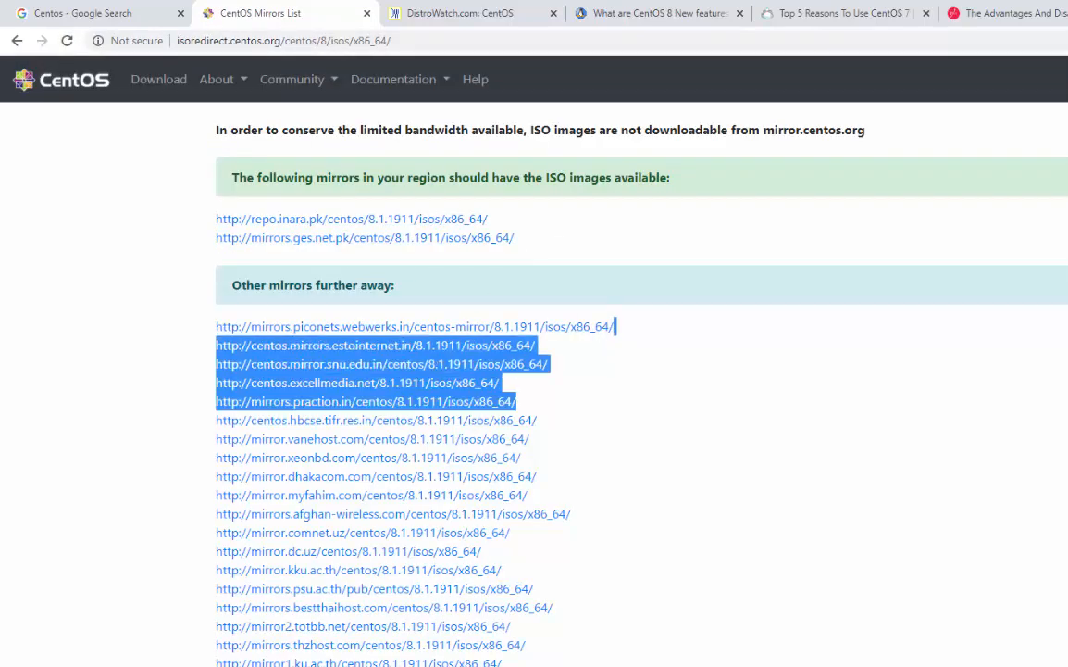
left_click(804, 234)
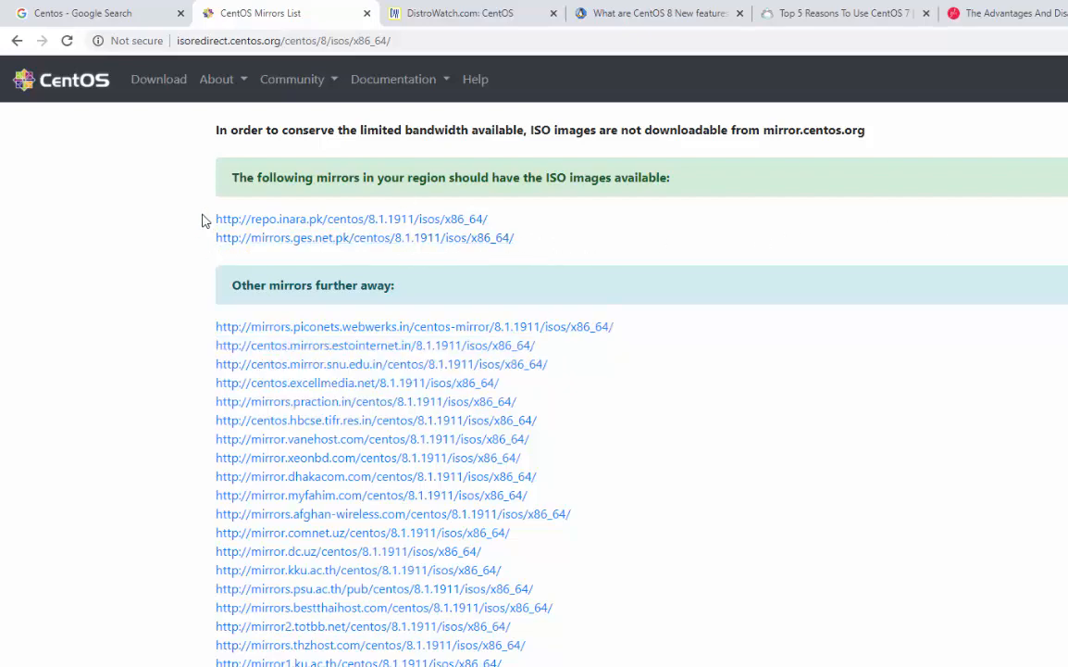
left_click_drag(206, 220, 584, 247)
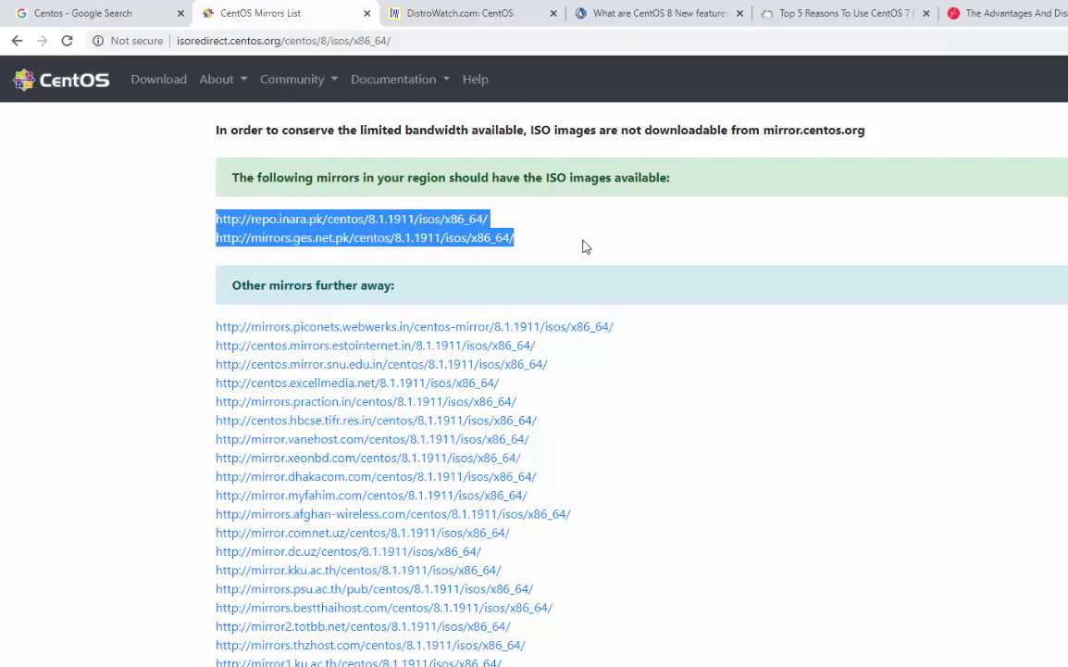
left_click(597, 247)
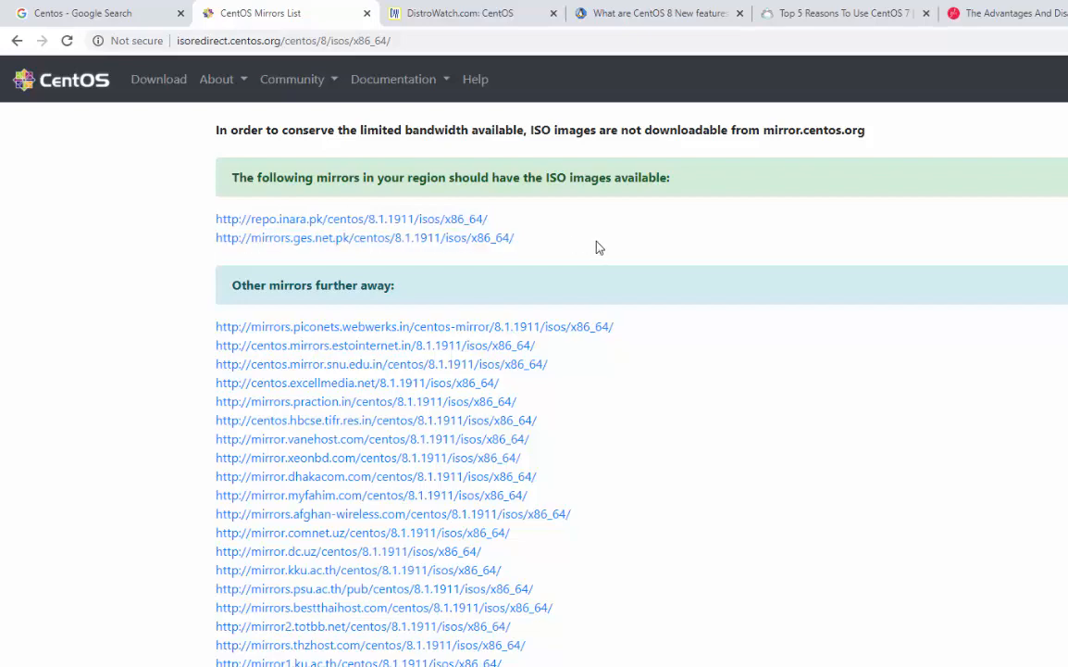
left_click(447, 243)
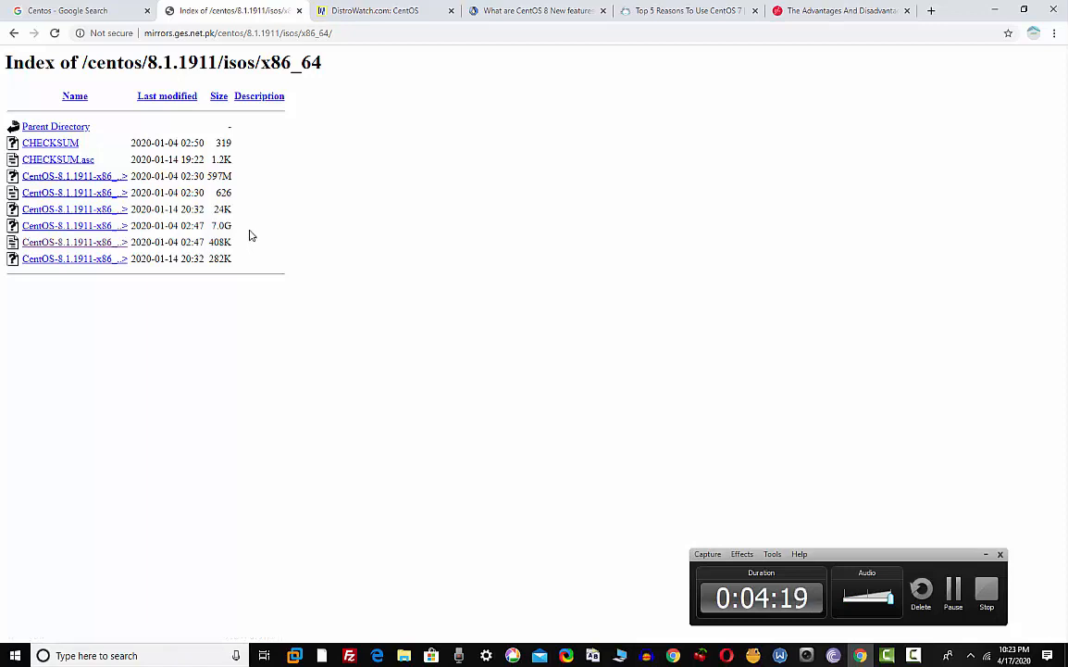
left_click_drag(236, 228, 86, 225)
left_click(94, 278)
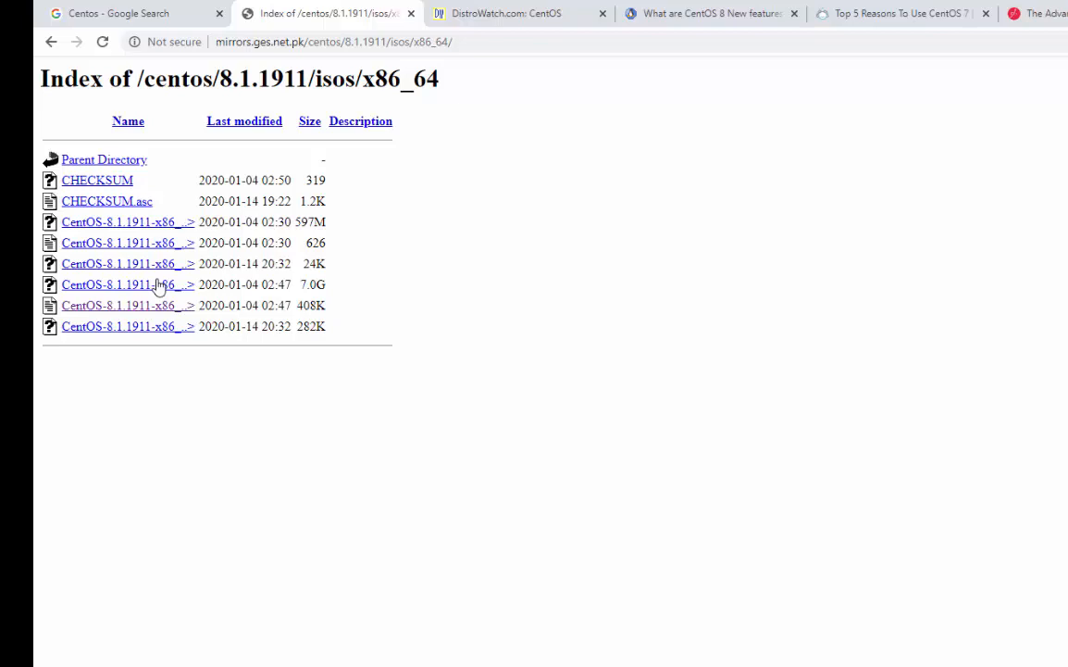
left_click_drag(336, 294, 44, 283)
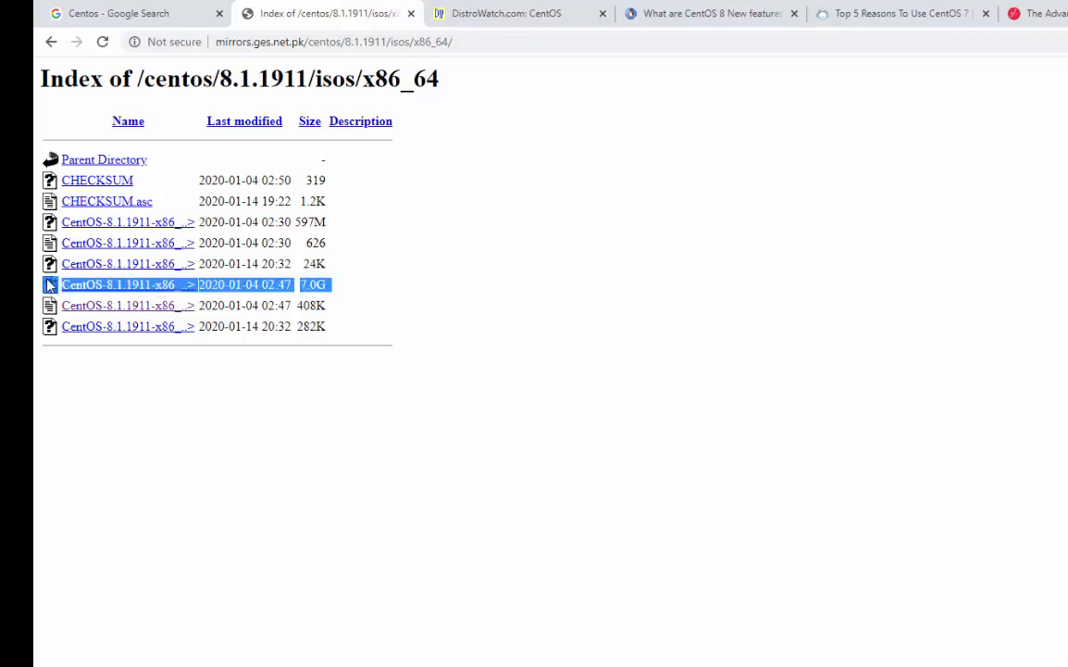
left_click(172, 345)
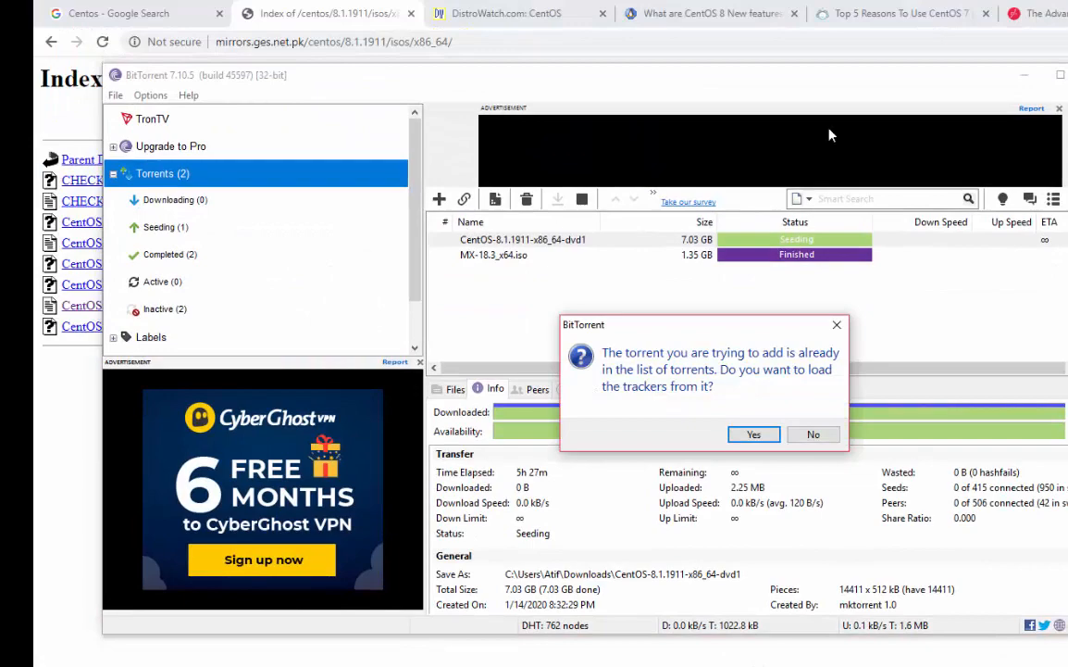
Load trackers for the already-added CentOS 8.1.1911 DVD torrent and maximize BitTorrent
left_click(753, 434)
double_click(732, 74)
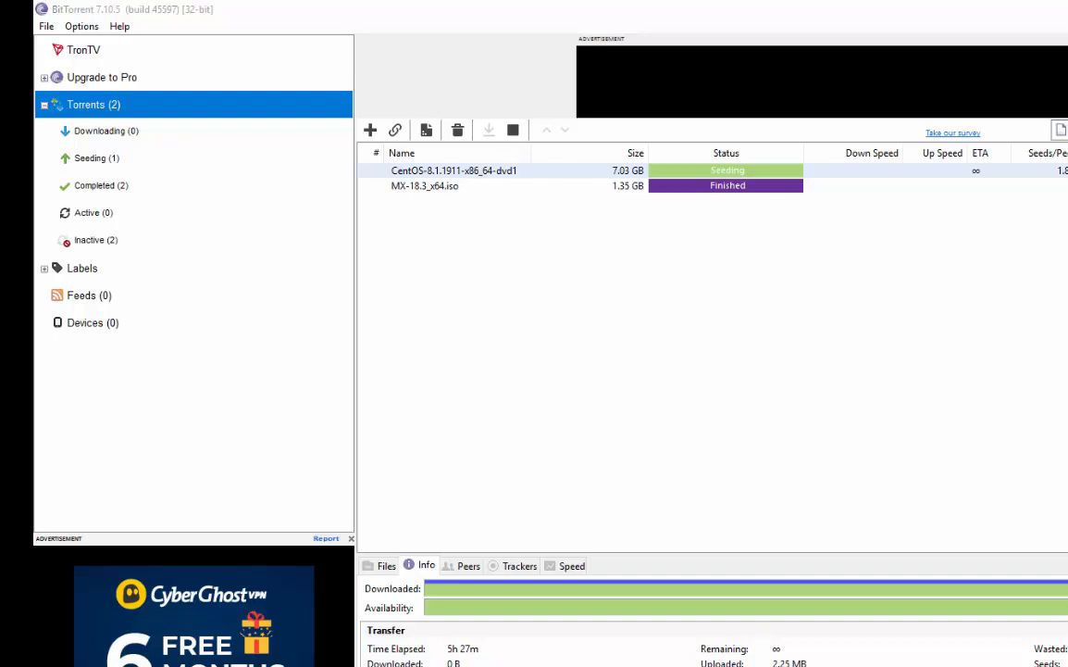
key("alt+Tab")
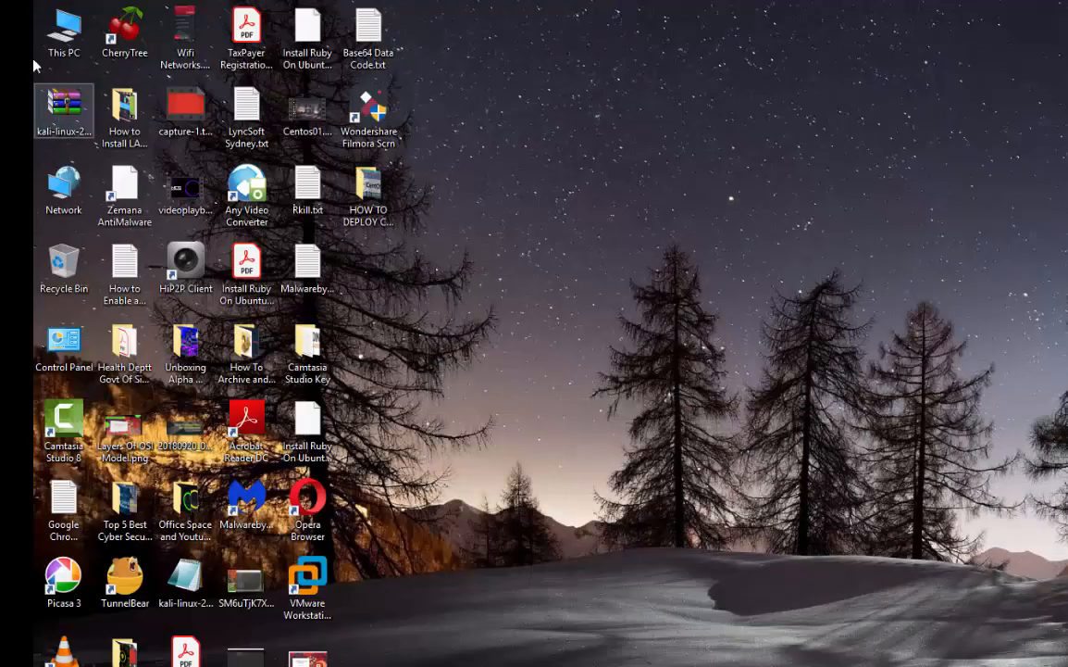
Open the downloaded CentOS DVD folder via Downloads and select rufus-3.9.exe
double_click(58, 36)
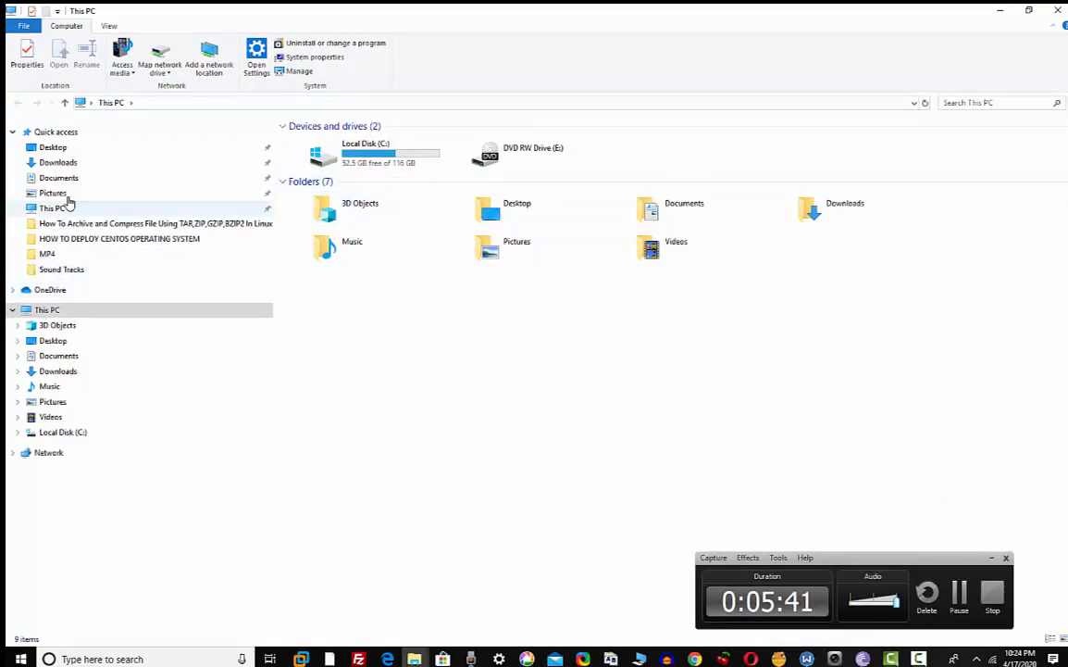
left_click(57, 163)
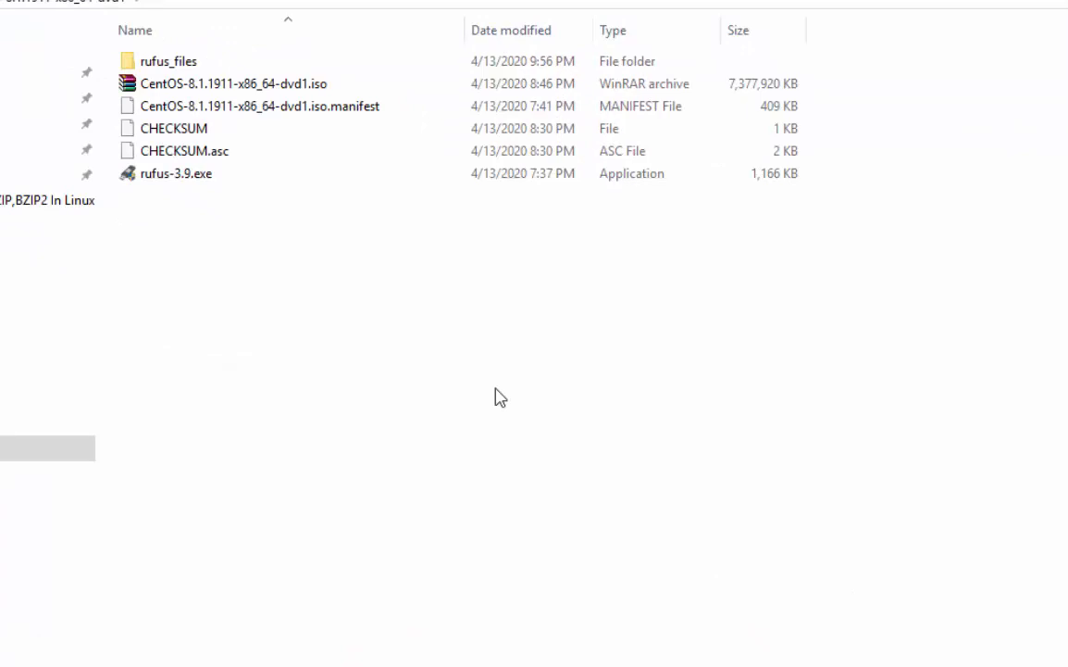
left_click(182, 179)
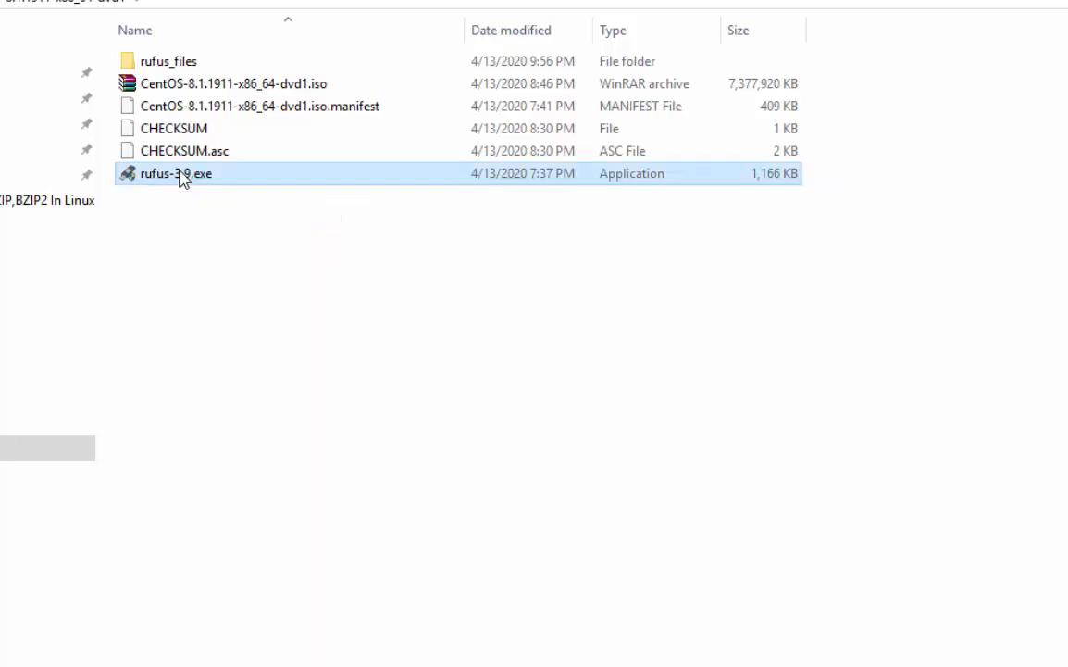
double_click(182, 179)
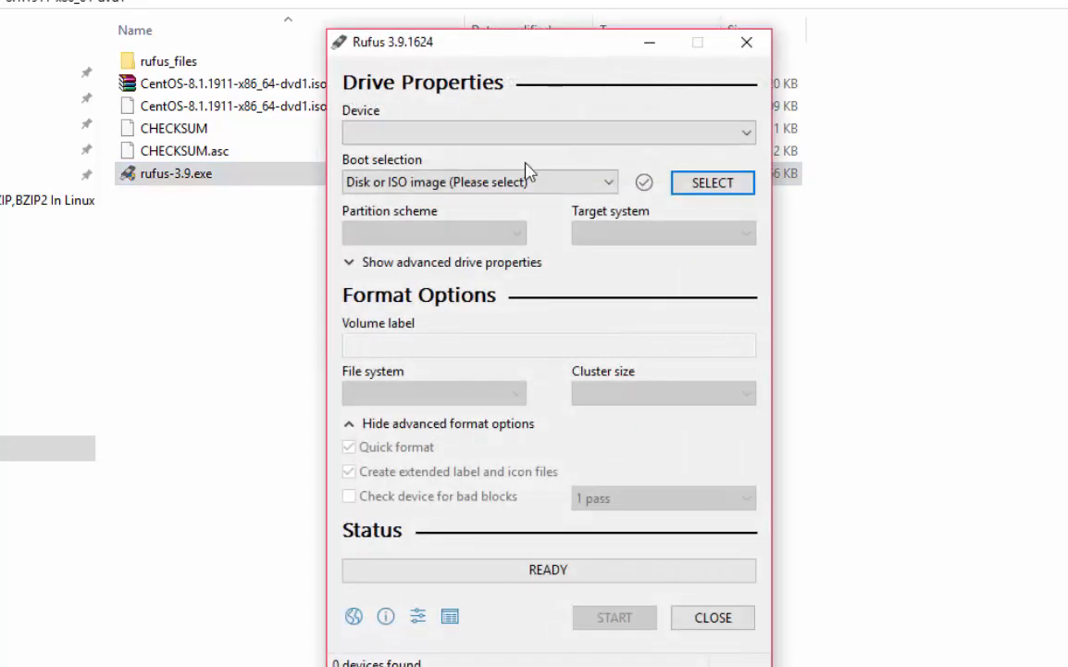
left_click_drag(547, 43, 123, 127)
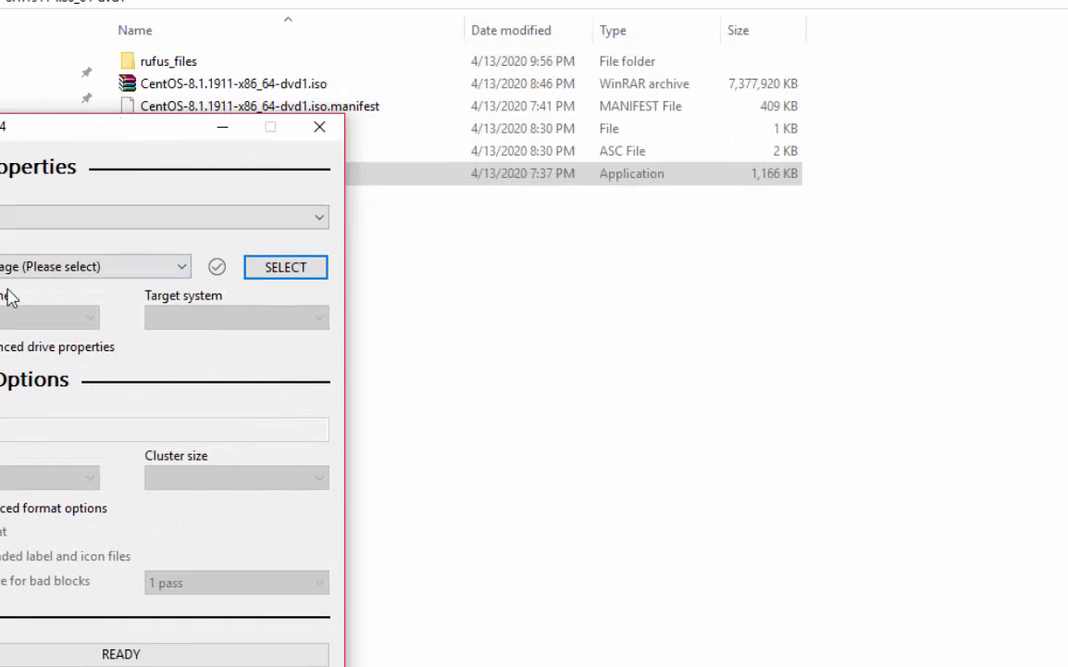
left_click(319, 135)
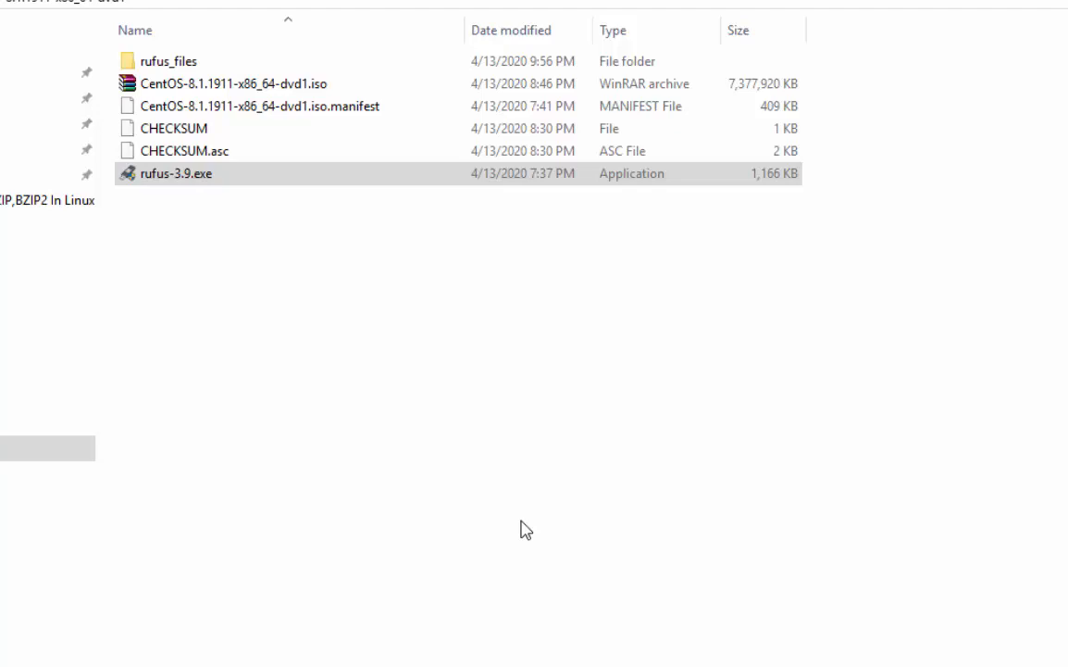
Select the CentOS-8.1.1911-x86_64-dvd1.iso file in File Explorer
left_click(209, 88)
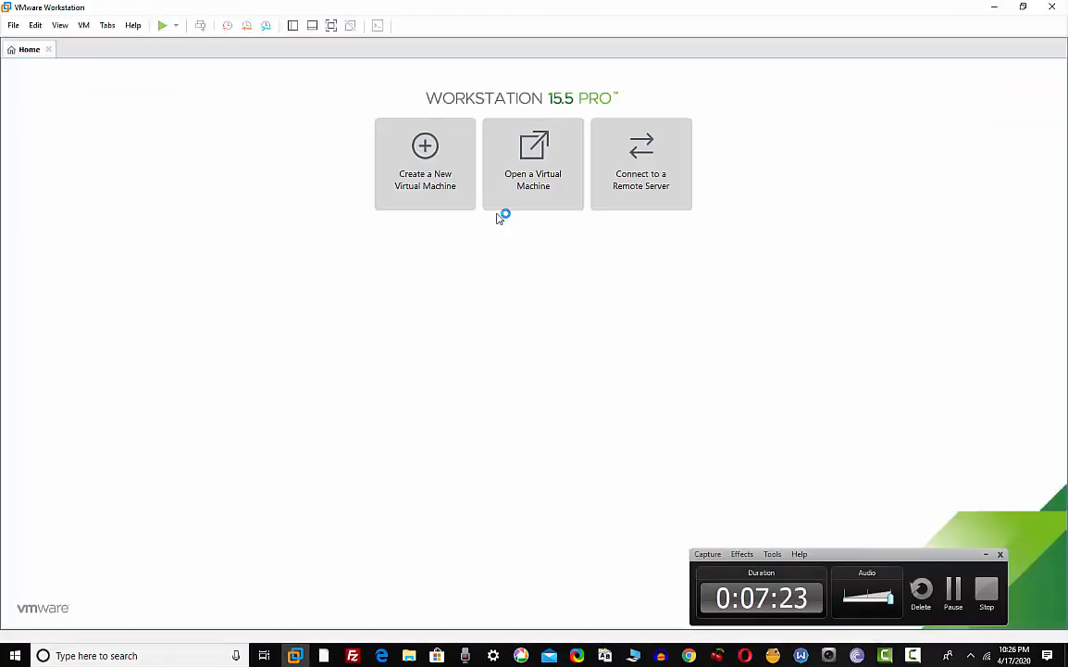
Start a new virtual machine using the Custom (advanced) configuration
left_click(441, 191)
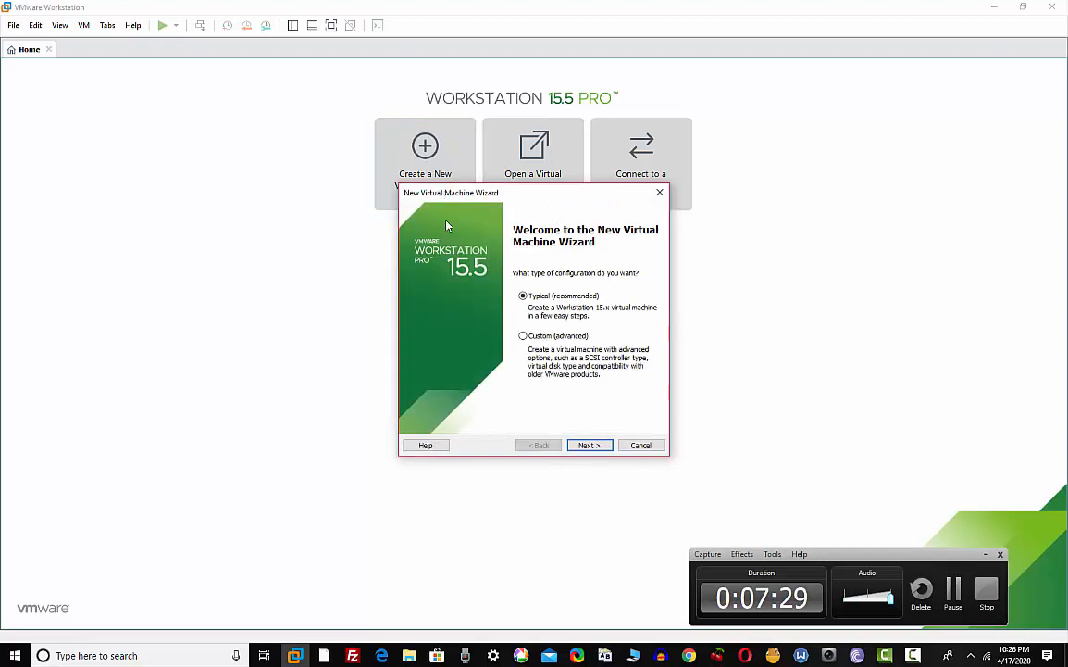
left_click(524, 335)
left_click(593, 445)
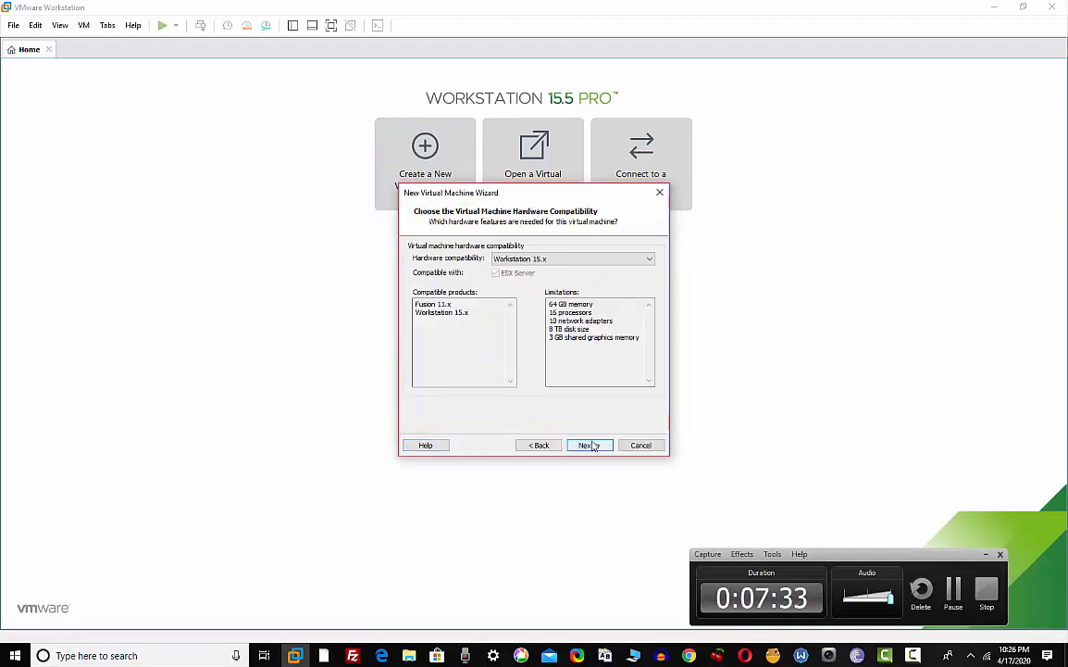
Keep Workstation 15.x hardware compatibility and choose installing from an installer disc image file
left_click(552, 260)
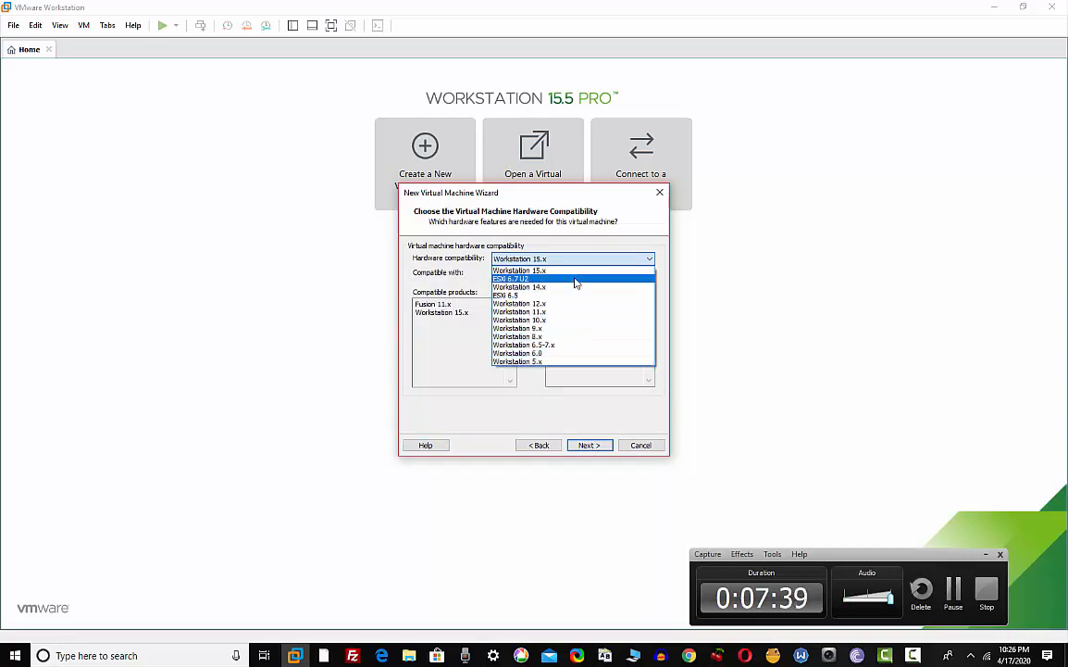
left_click(625, 261)
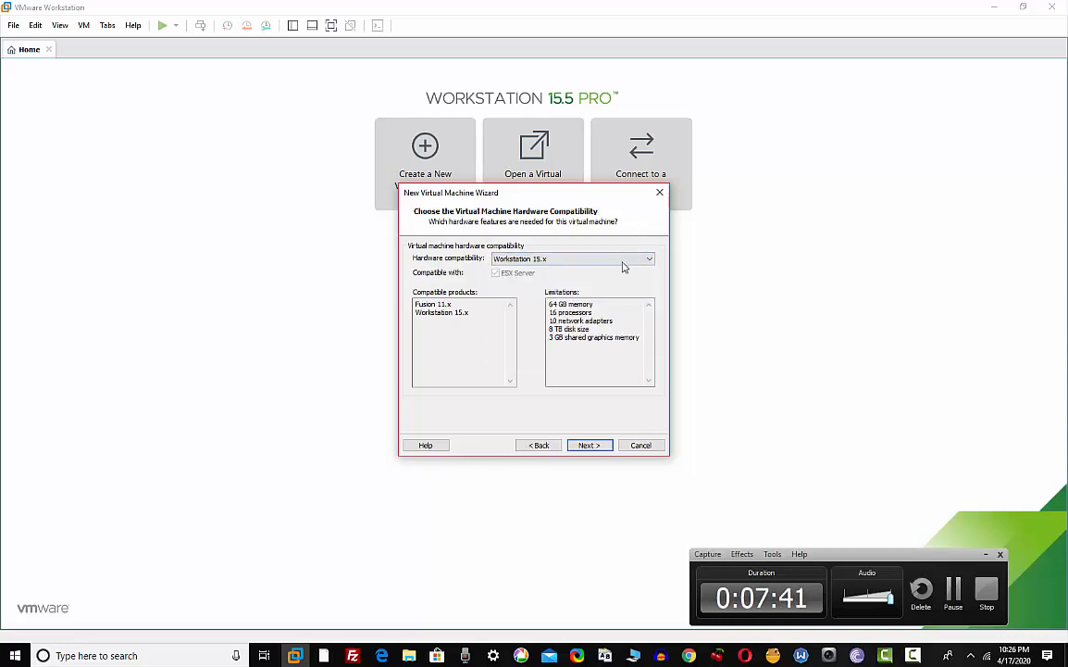
left_click(463, 339)
left_click(589, 444)
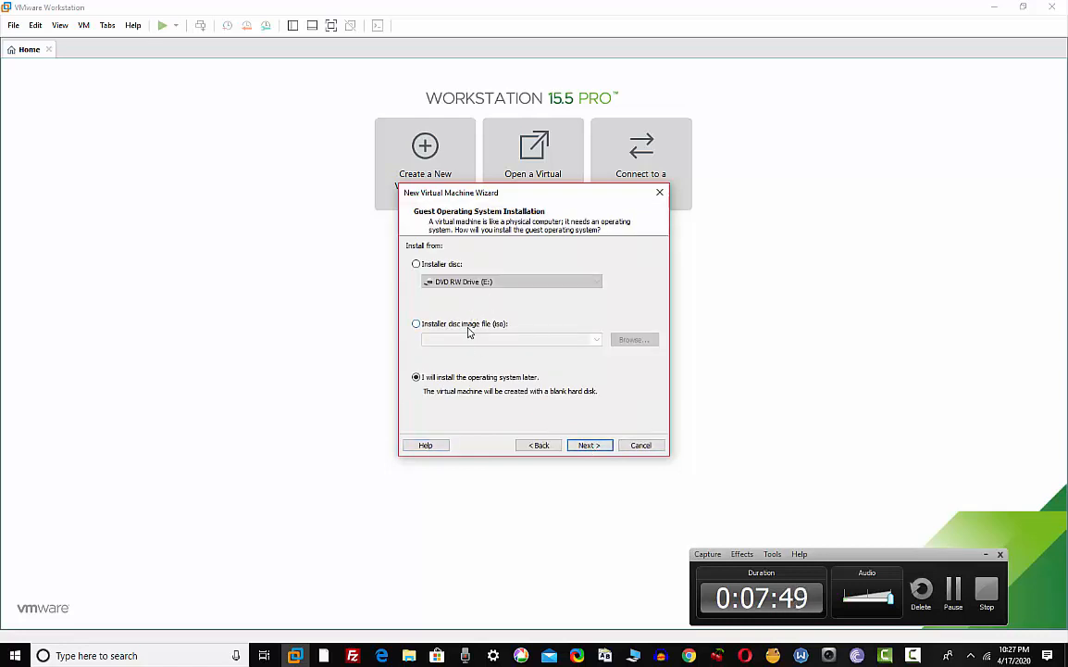
left_click(469, 333)
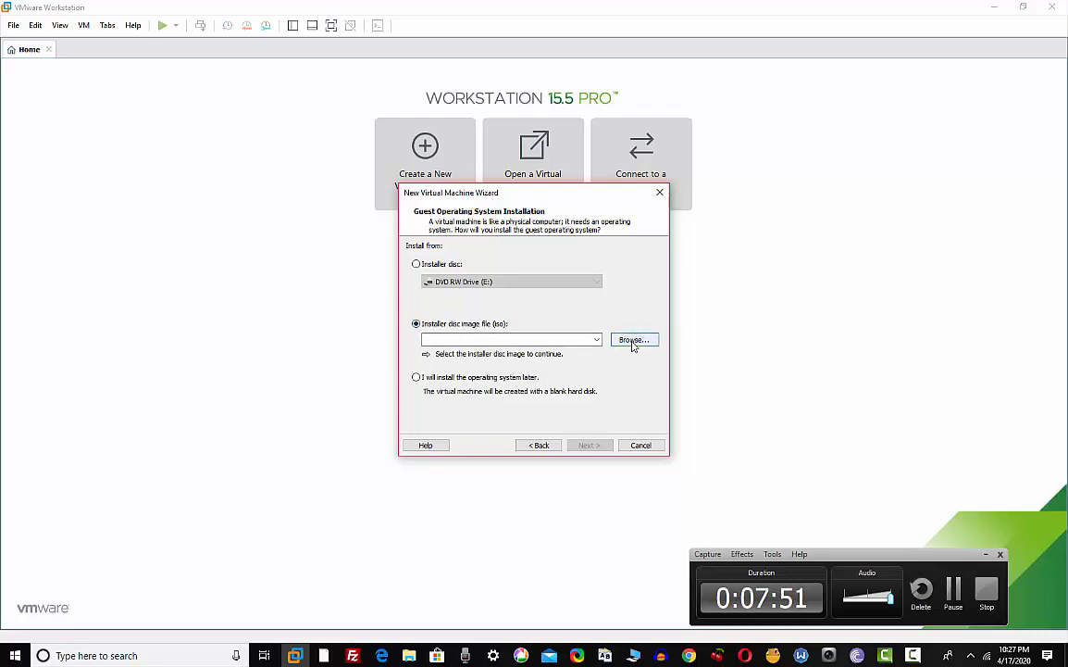
Pick Downloads\CentOS-8.1.1911-x86_64-dvd1\CentOS-8.1.1911-x86_64-dvd1.iso as the installer image
left_click(634, 340)
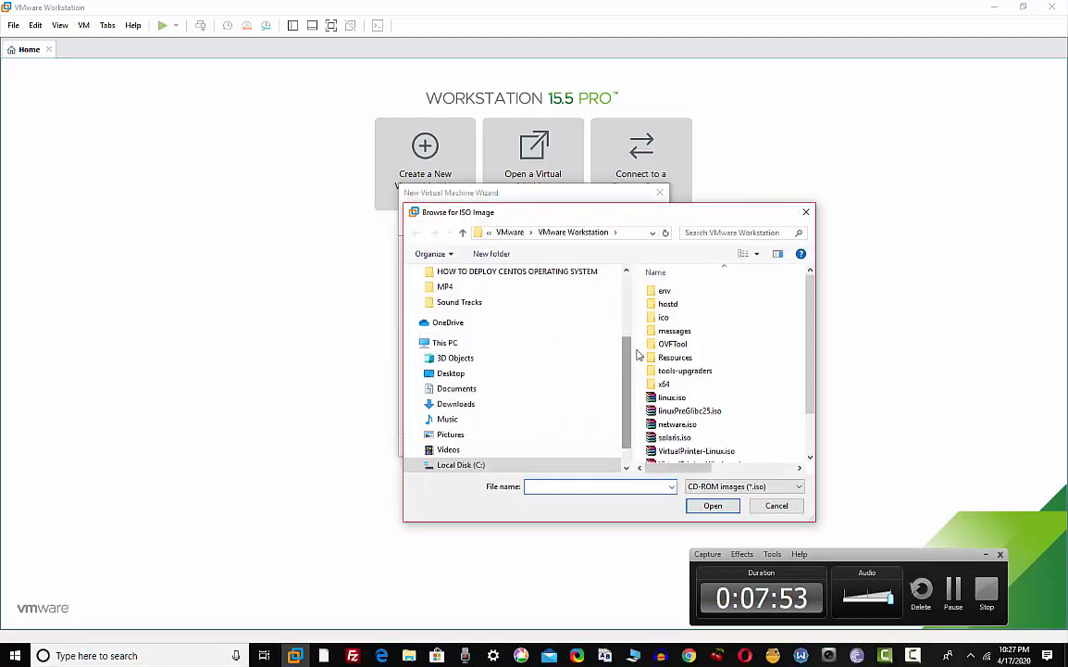
double_click(711, 213)
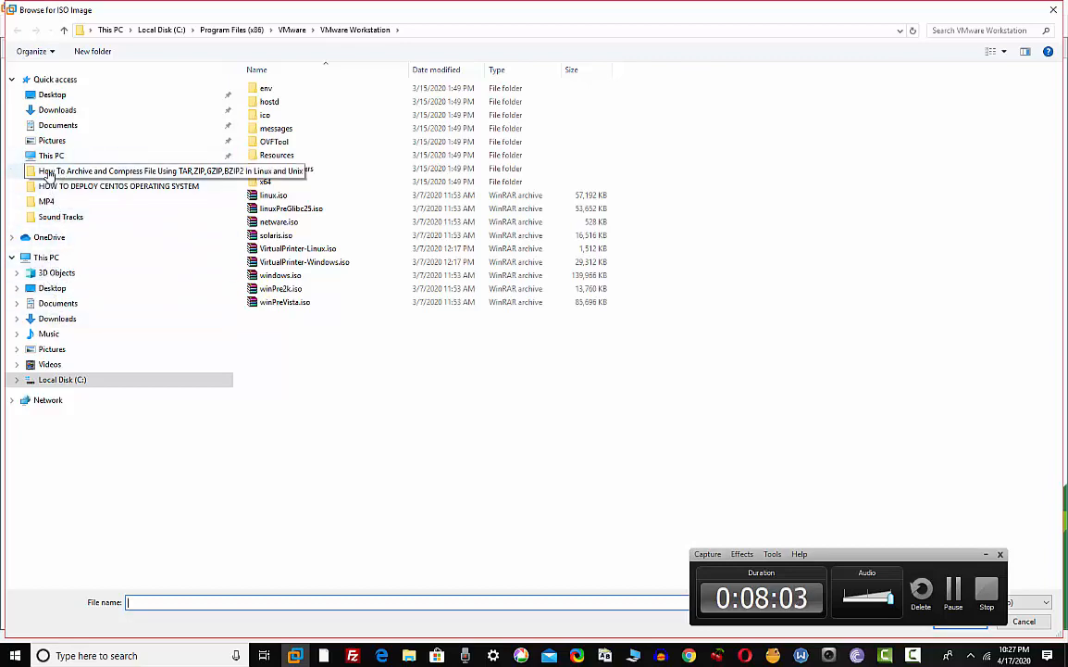
left_click(50, 109)
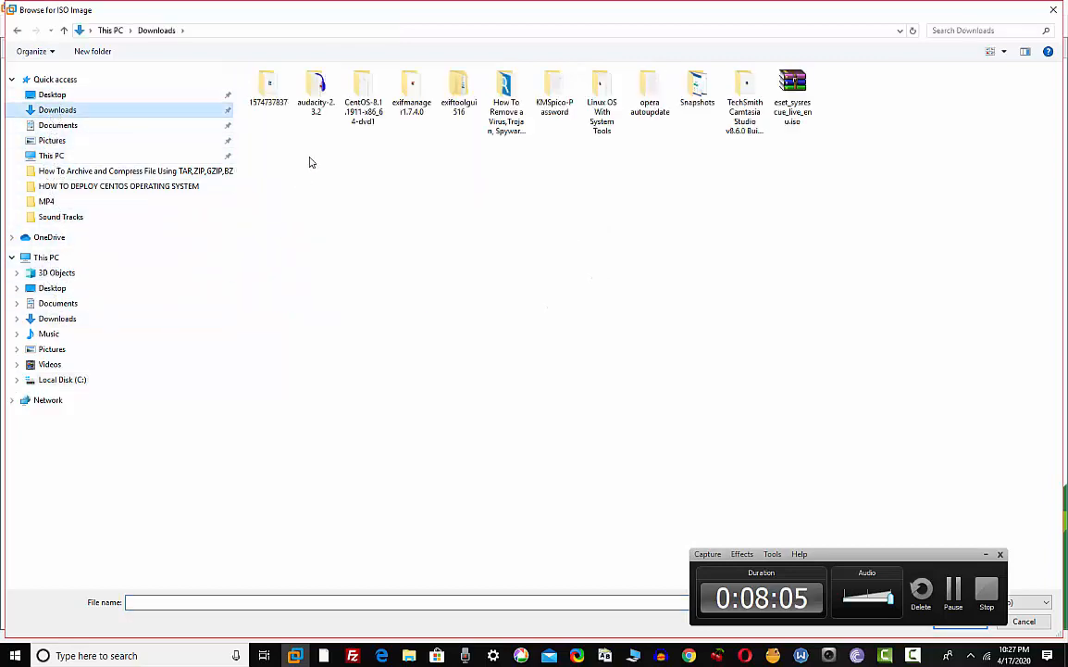
double_click(356, 100)
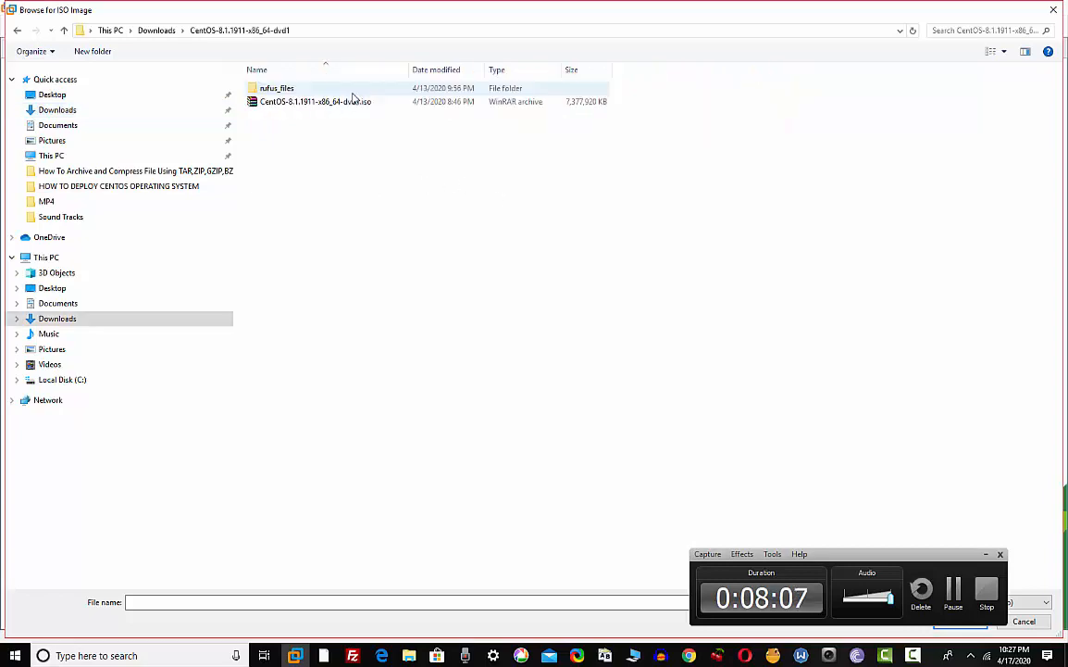
double_click(329, 102)
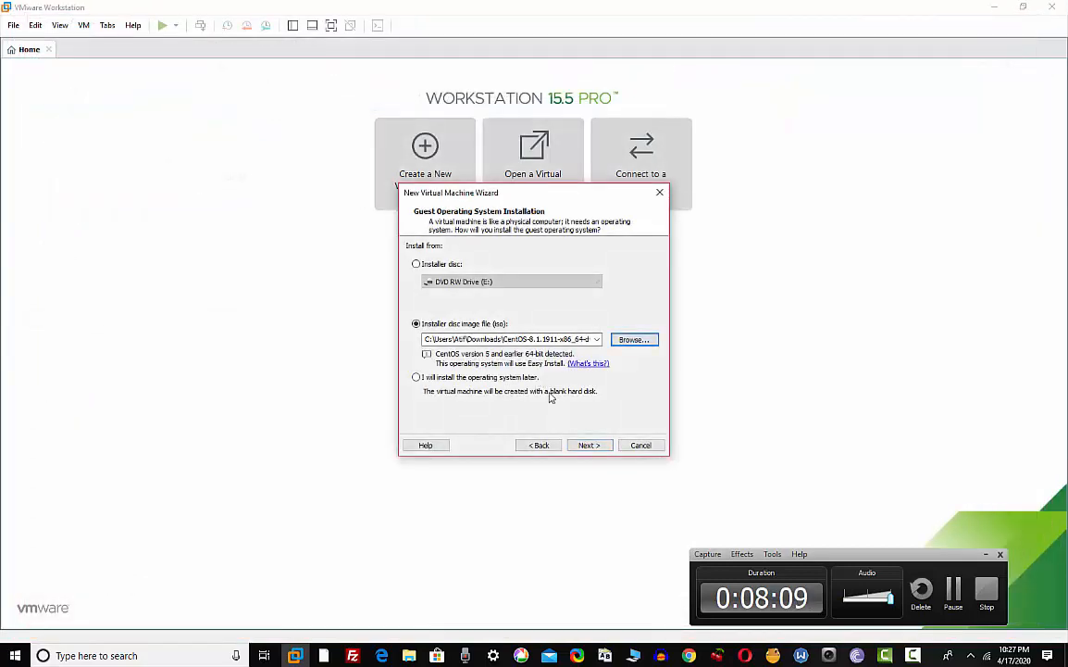
On the Easy Install page, enter the user's full name and set the user name to centos8
left_click(589, 444)
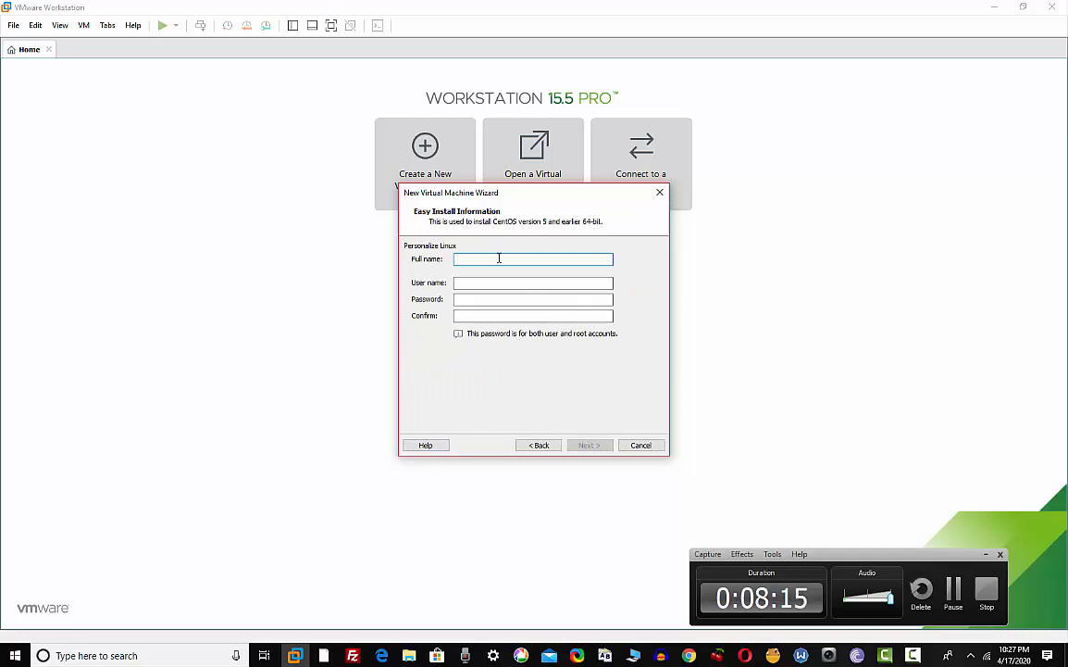
type("c")
key("BackSpace")
key("BackSpace")
type("A")
type("t")
type("Atif")
key("Tab")
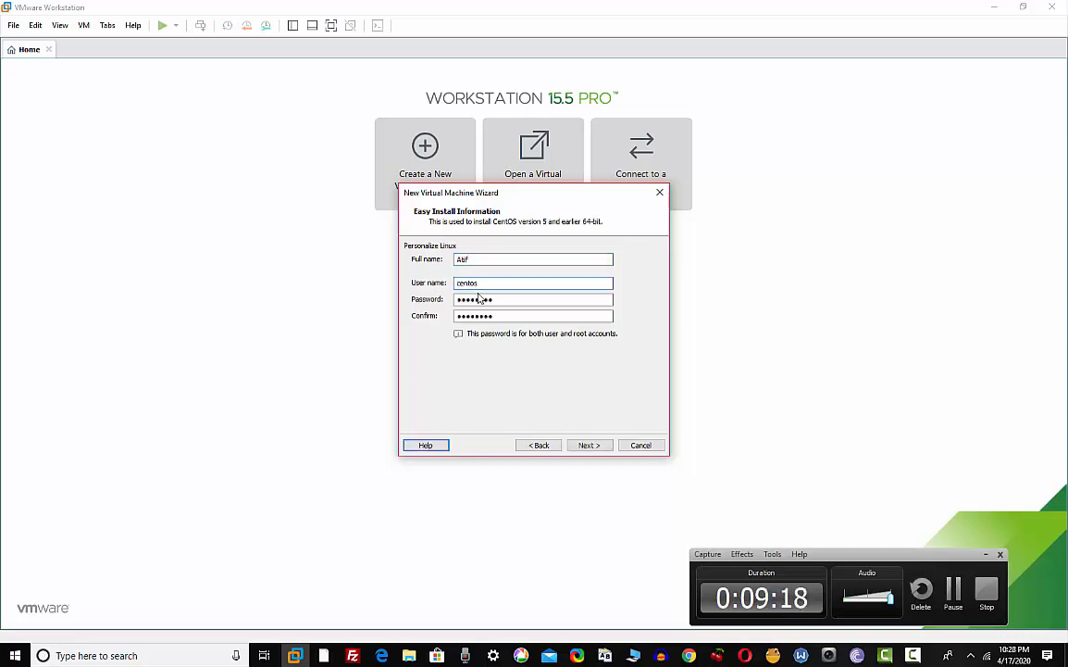
type("8")
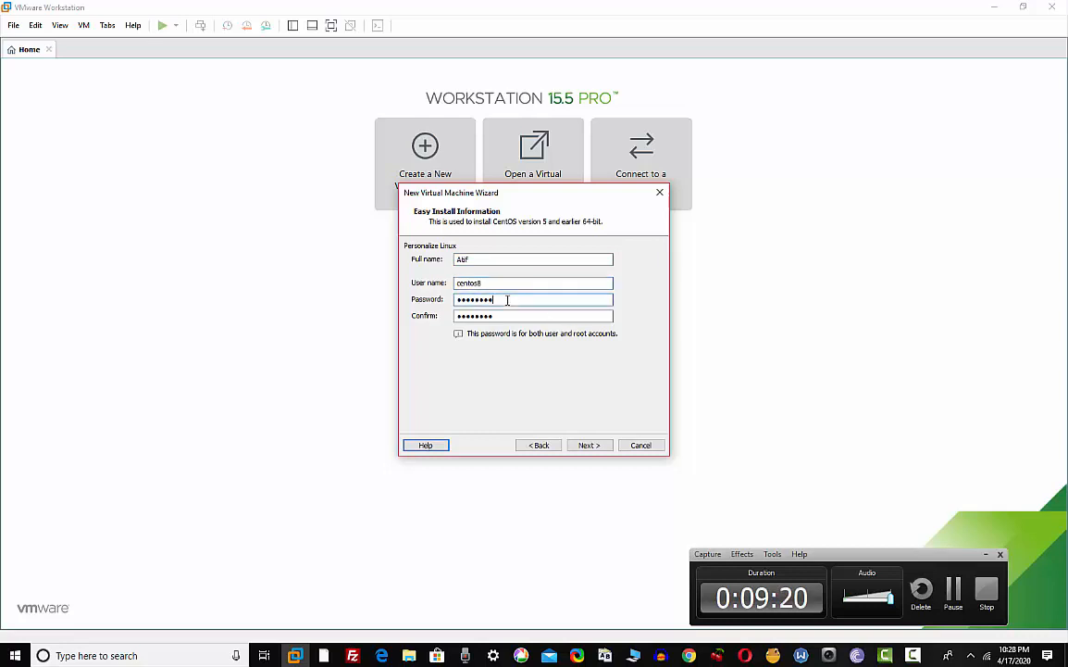
Type the account password and retype it in the Confirm field
left_click_drag(508, 300, 367, 301)
type("c")
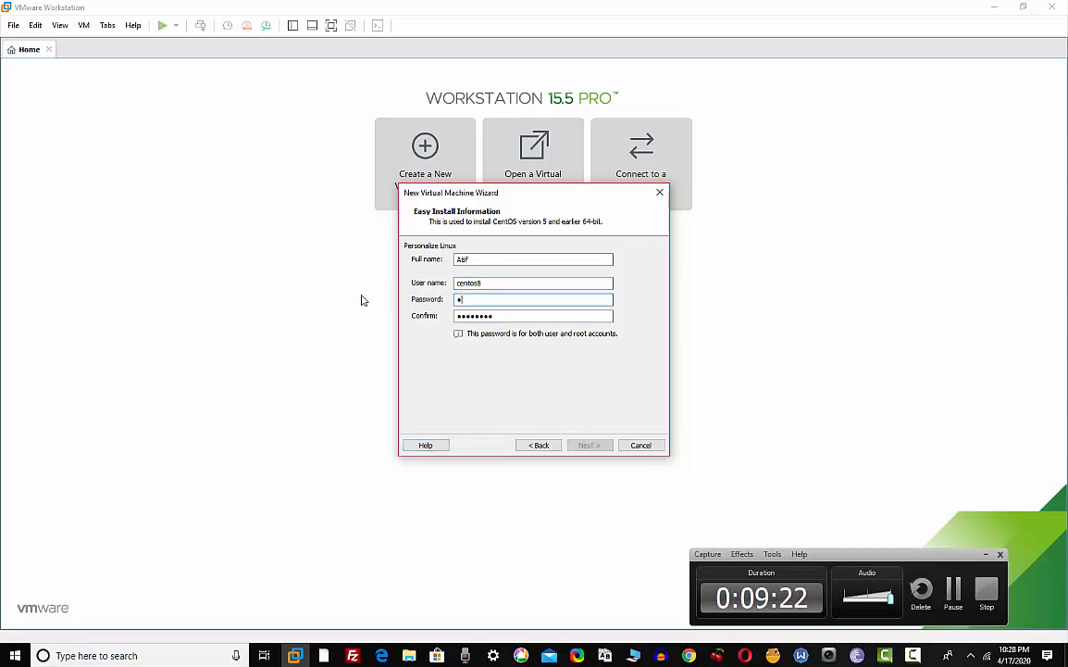
type("•••••••")
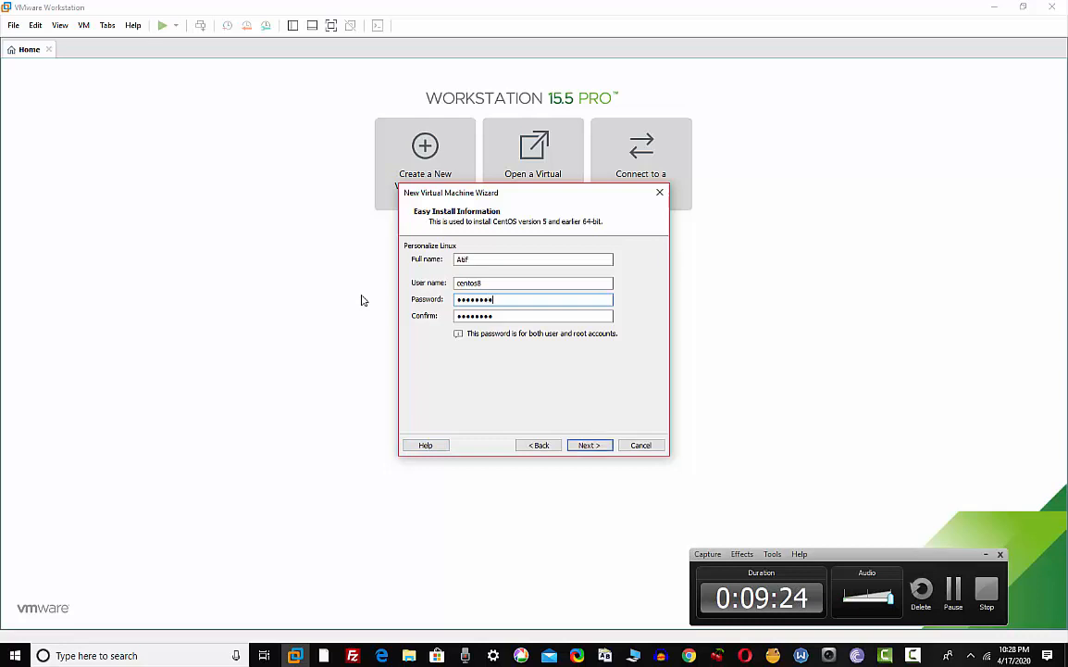
left_click_drag(521, 314, 314, 297)
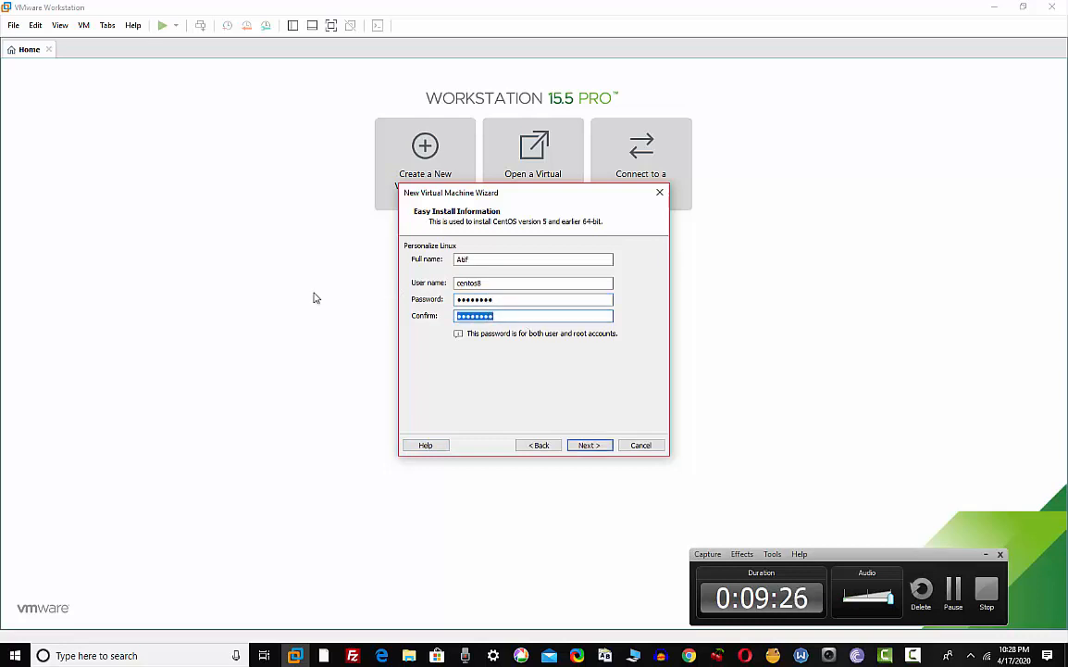
type("cen")
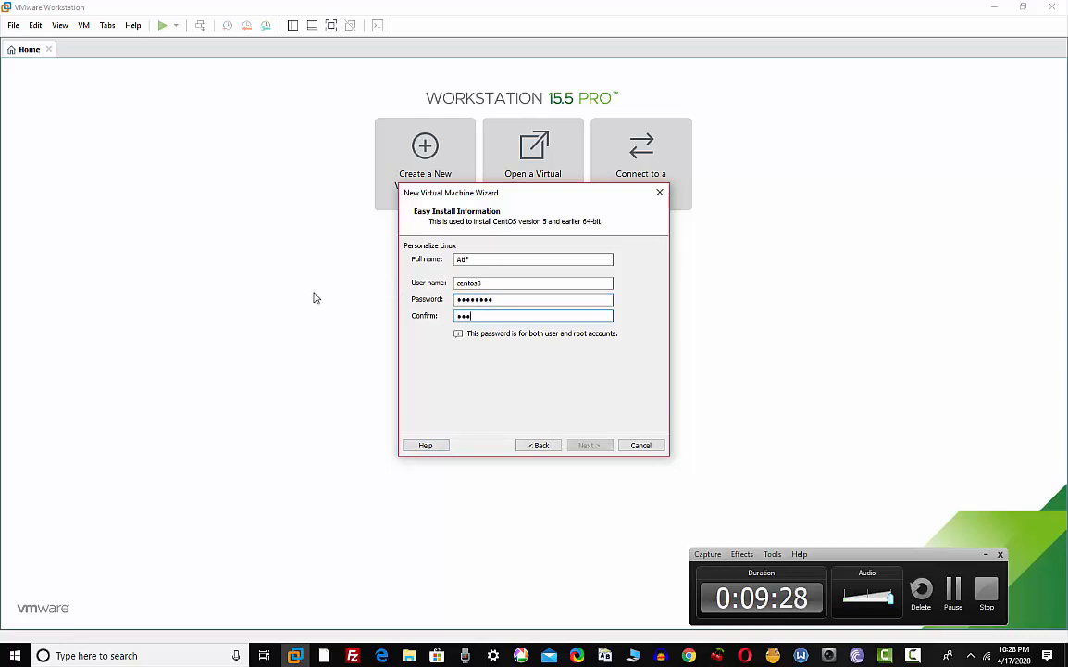
type("tos88")
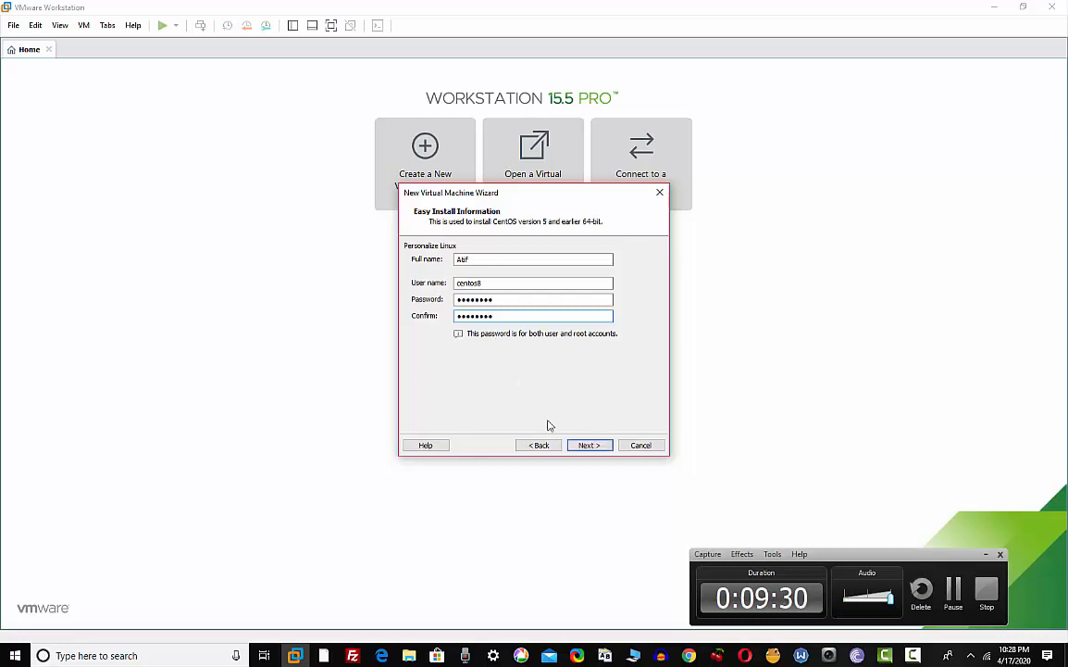
Keep the default VM name 'CentOS version 5 and earlier 64-bit' and its default location
left_click(589, 445)
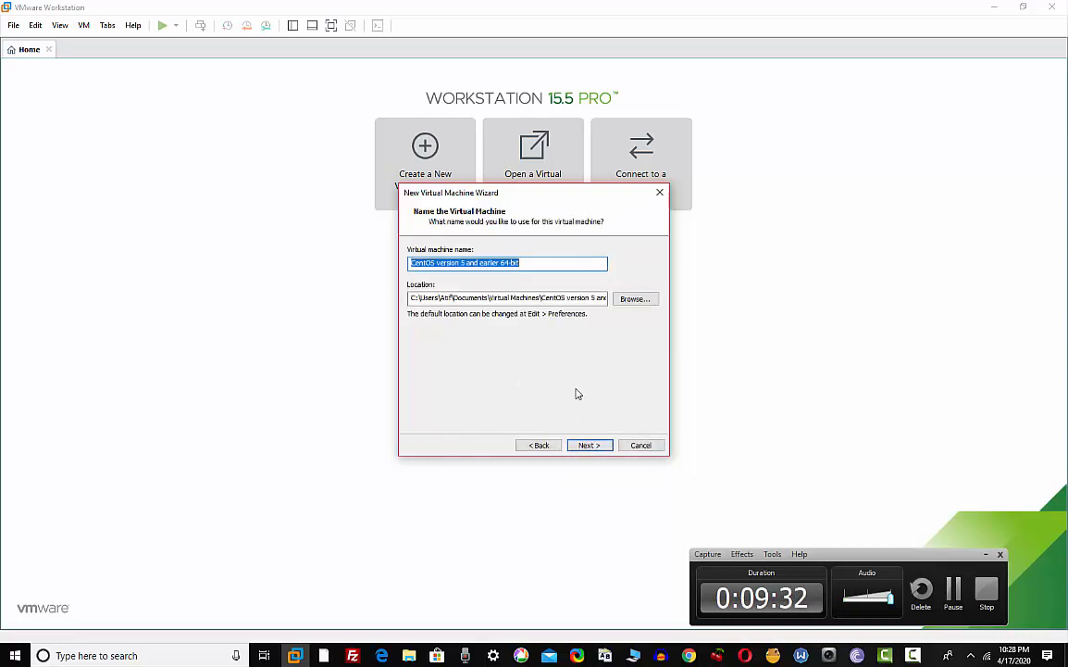
left_click(481, 263)
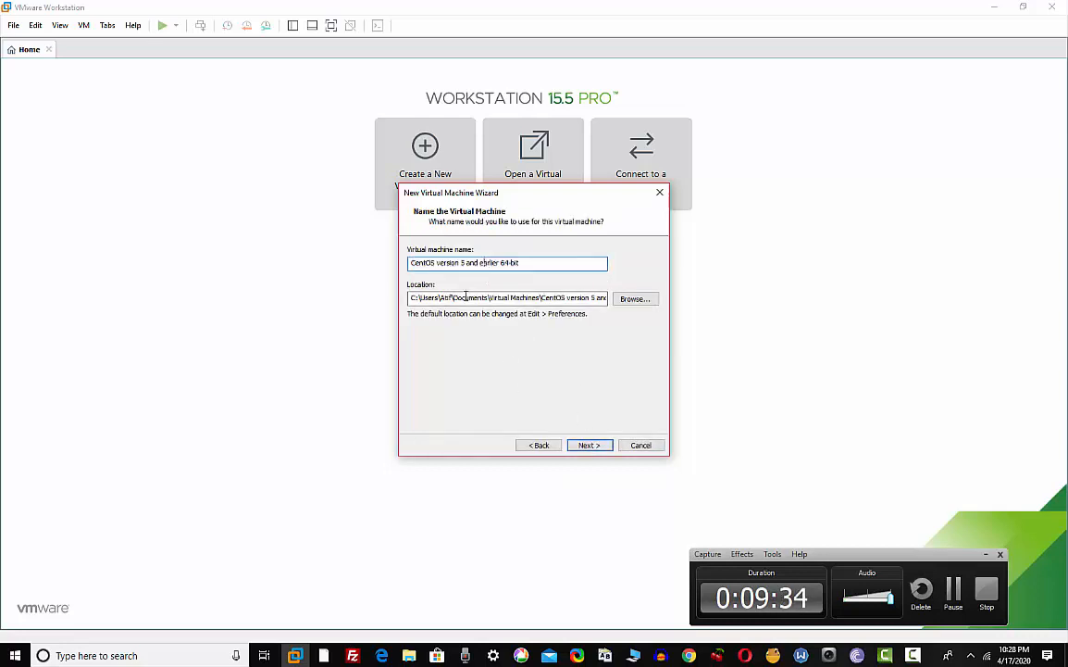
left_click_drag(539, 298, 613, 298)
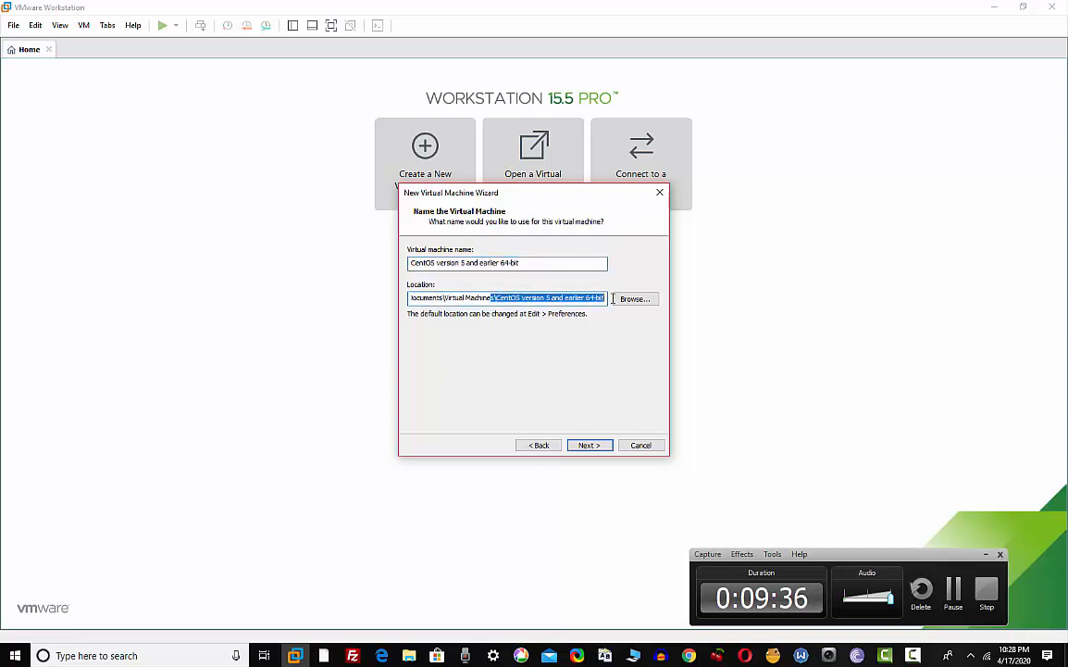
left_click(545, 297)
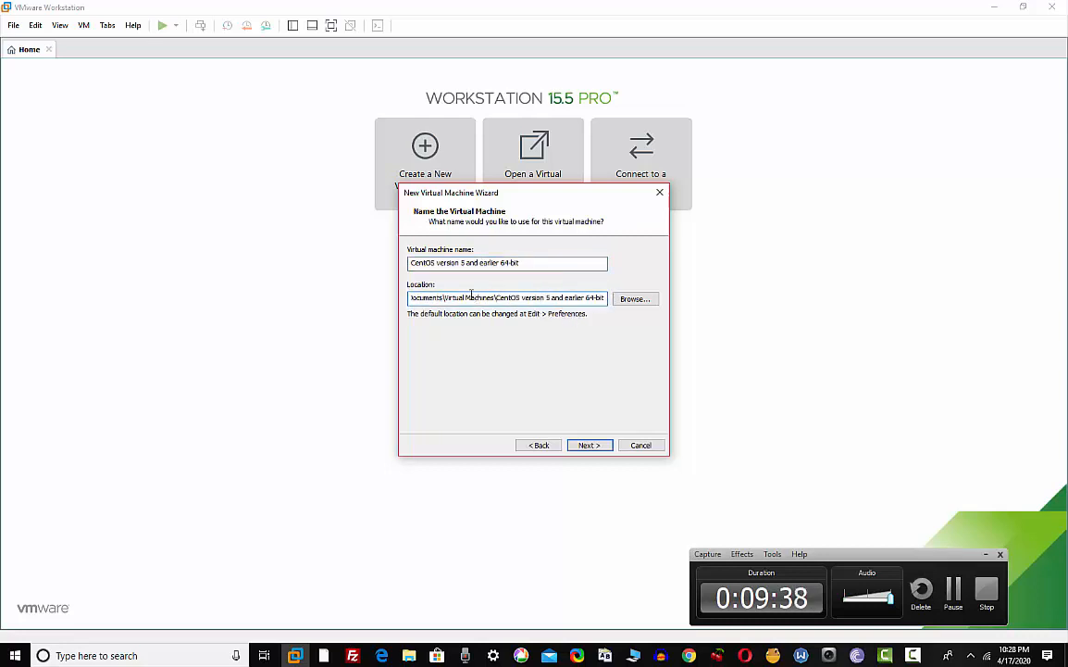
left_click_drag(471, 294, 371, 288)
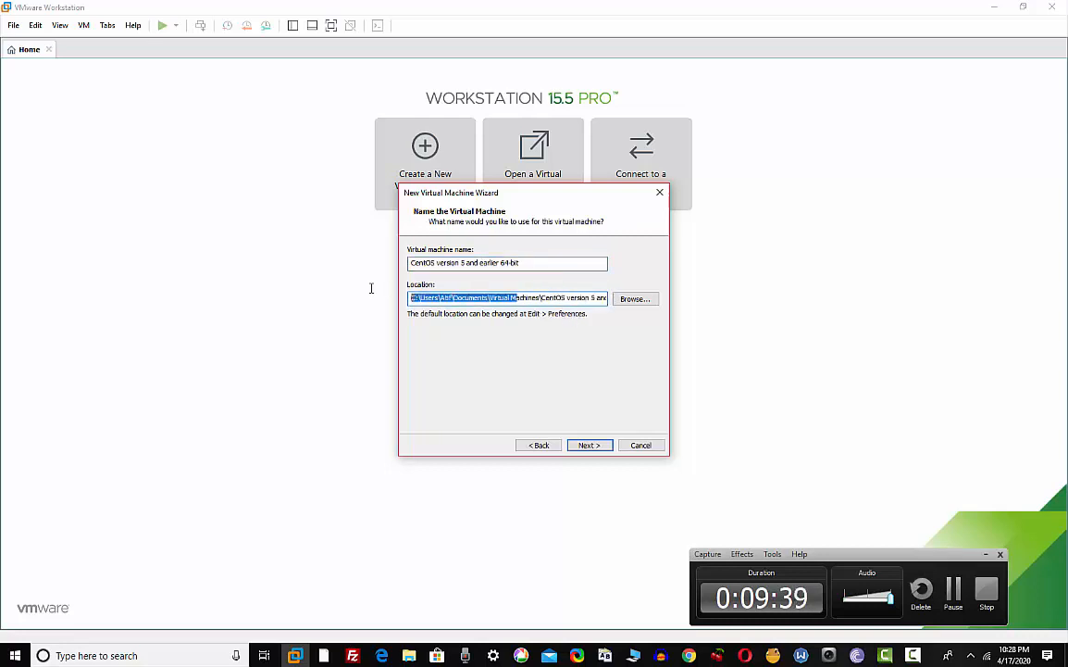
left_click(583, 448)
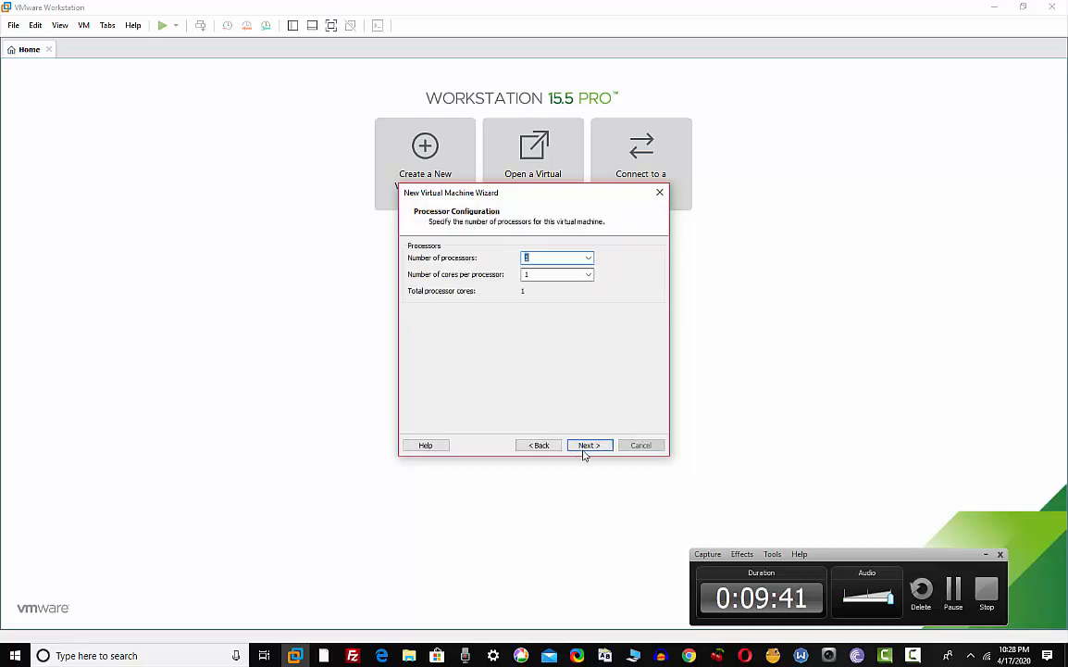
Set the processor configuration to 2 processors with 2 cores per processor
left_click(588, 258)
left_click(551, 276)
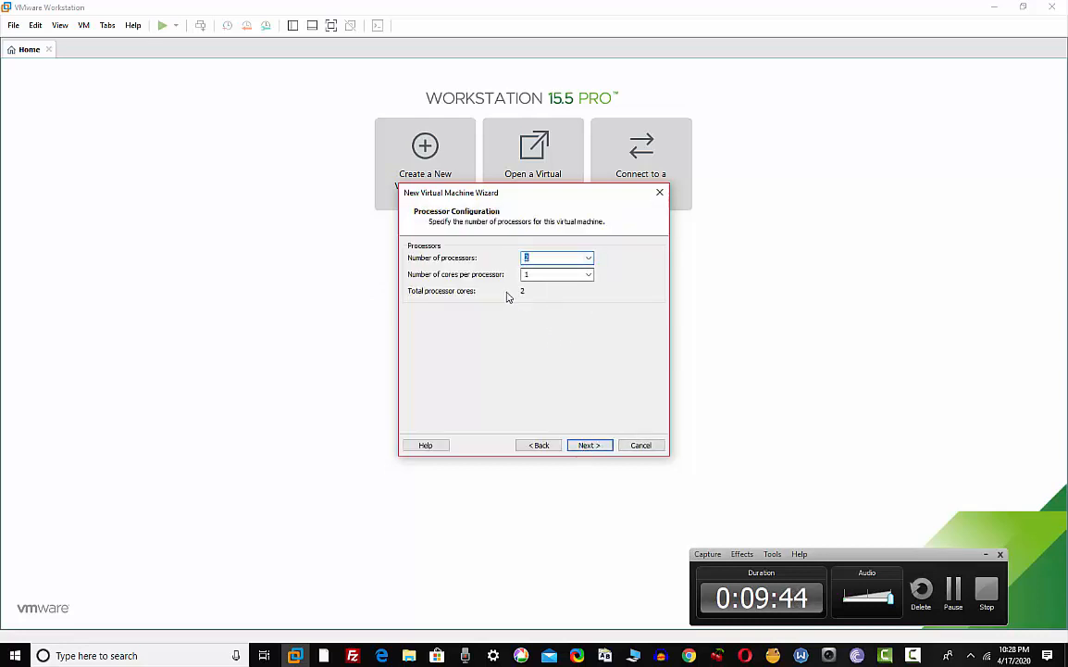
left_click(588, 274)
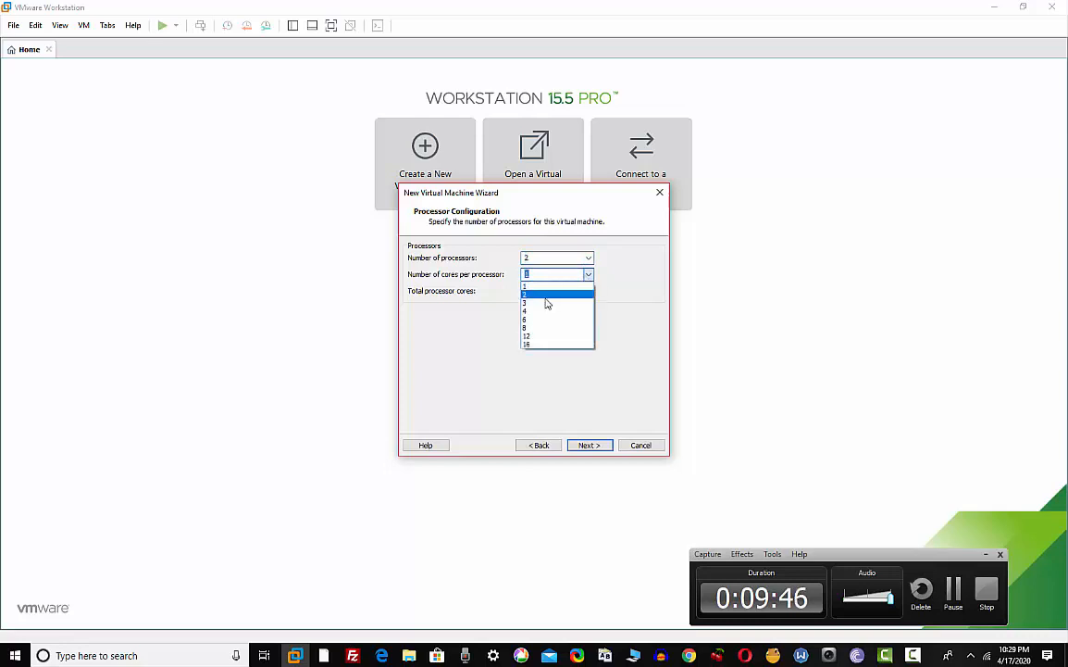
left_click(546, 296)
Change the VM memory from the default 1024 MB to 4096 MB
left_click(587, 446)
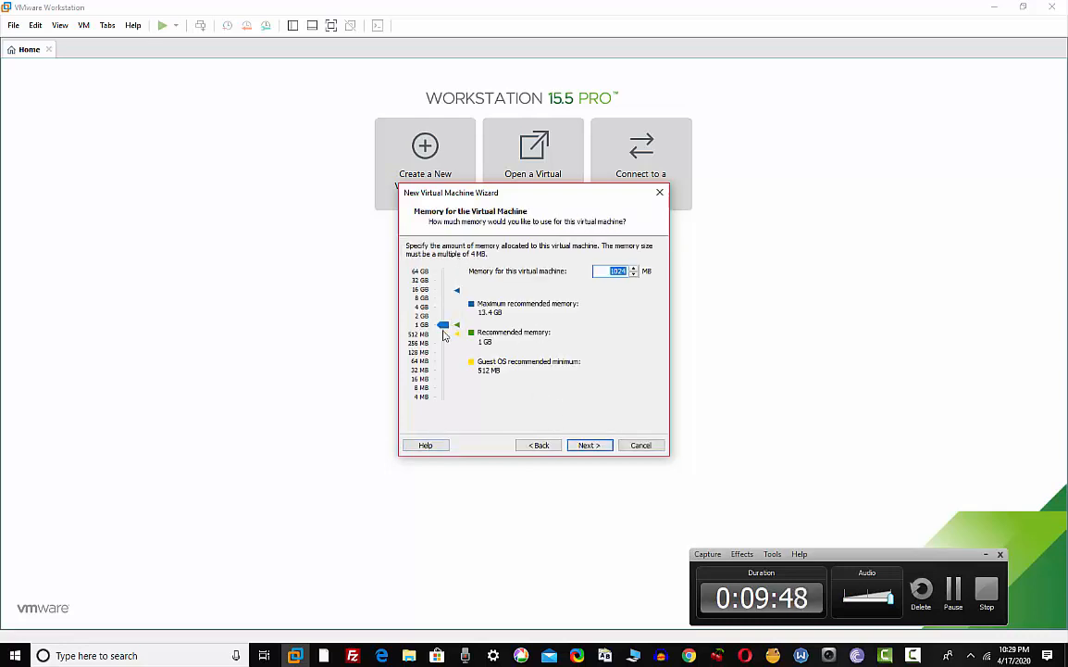
left_click(608, 272)
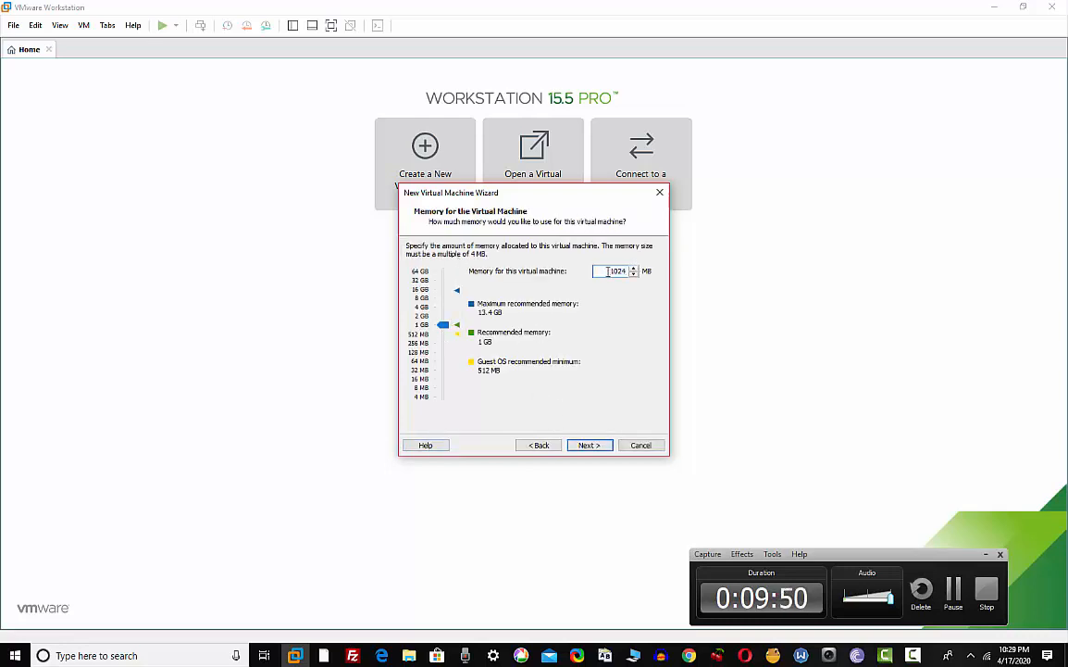
left_click_drag(608, 271, 694, 280)
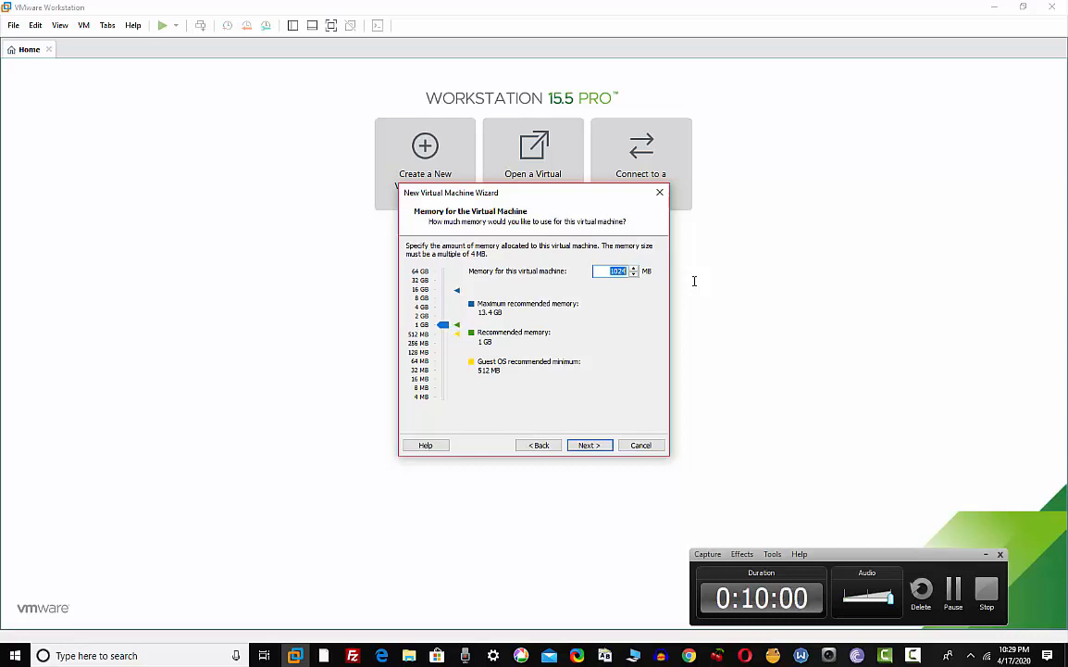
left_click(634, 269)
left_click_drag(629, 271, 612, 271)
type("4096")
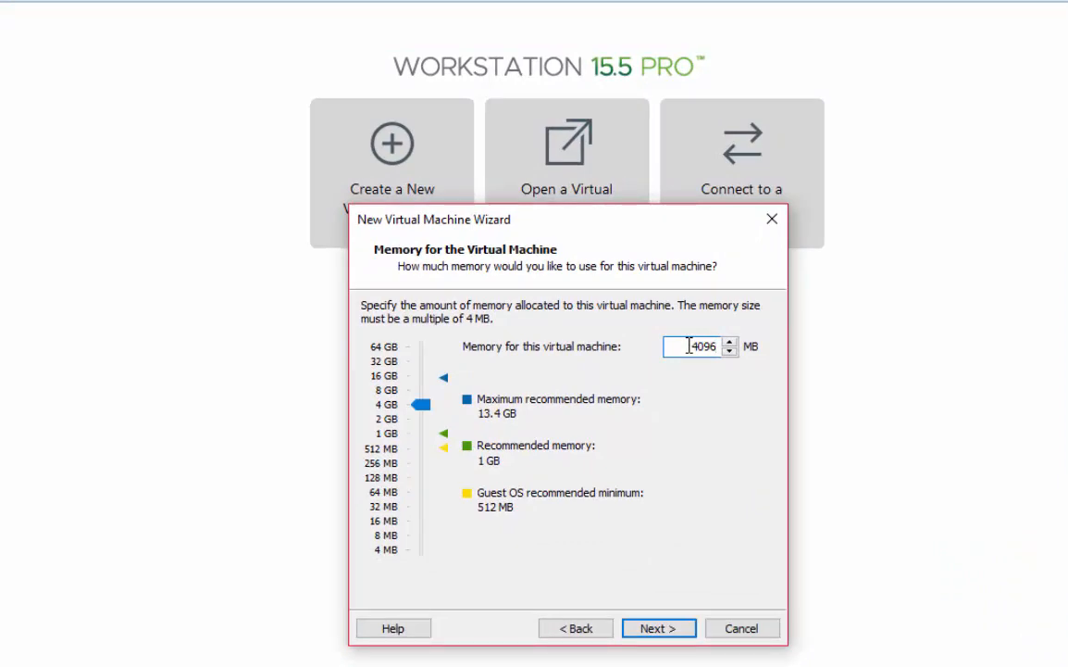
Accept the memory size, NAT networking, the LSI Logic controller, the default disk type and a new virtual disk
left_click(658, 629)
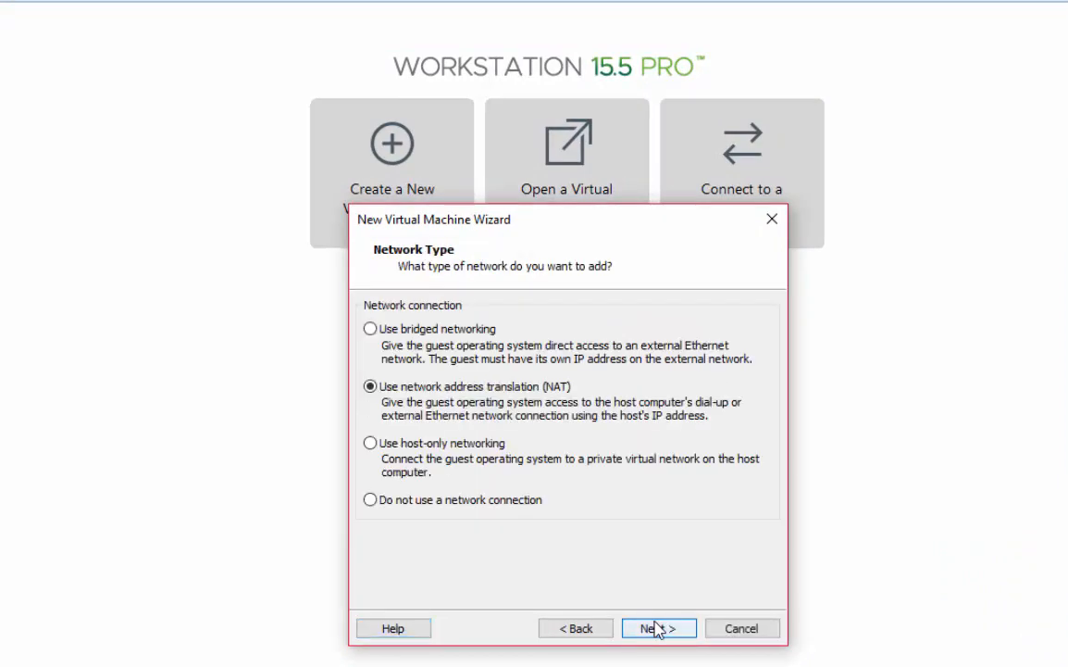
left_click(658, 629)
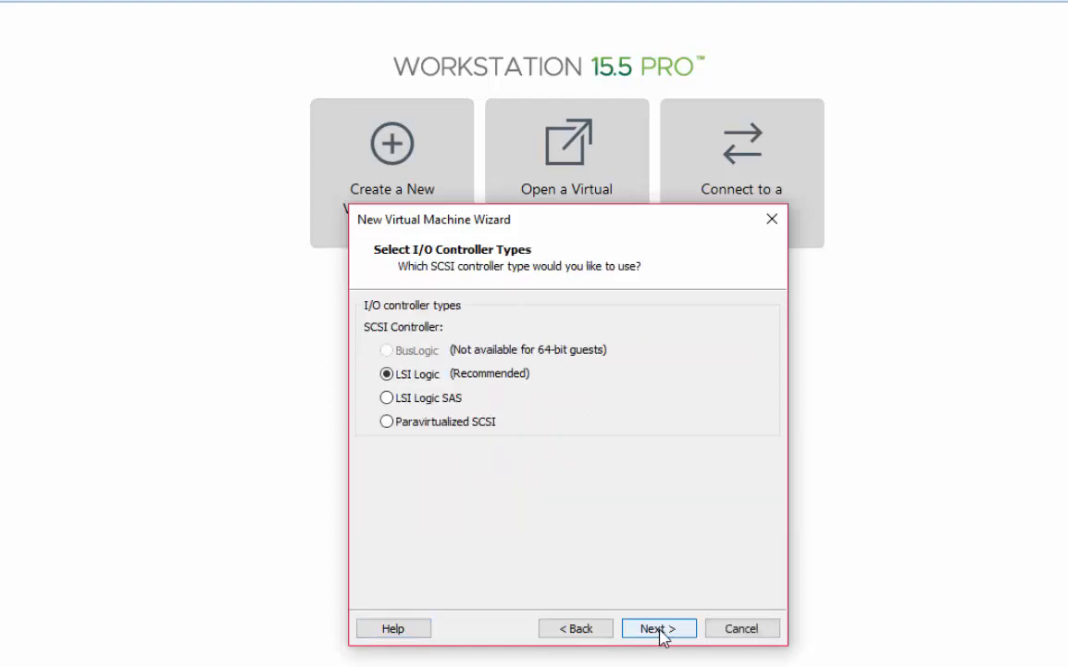
left_click(658, 629)
left_click(657, 629)
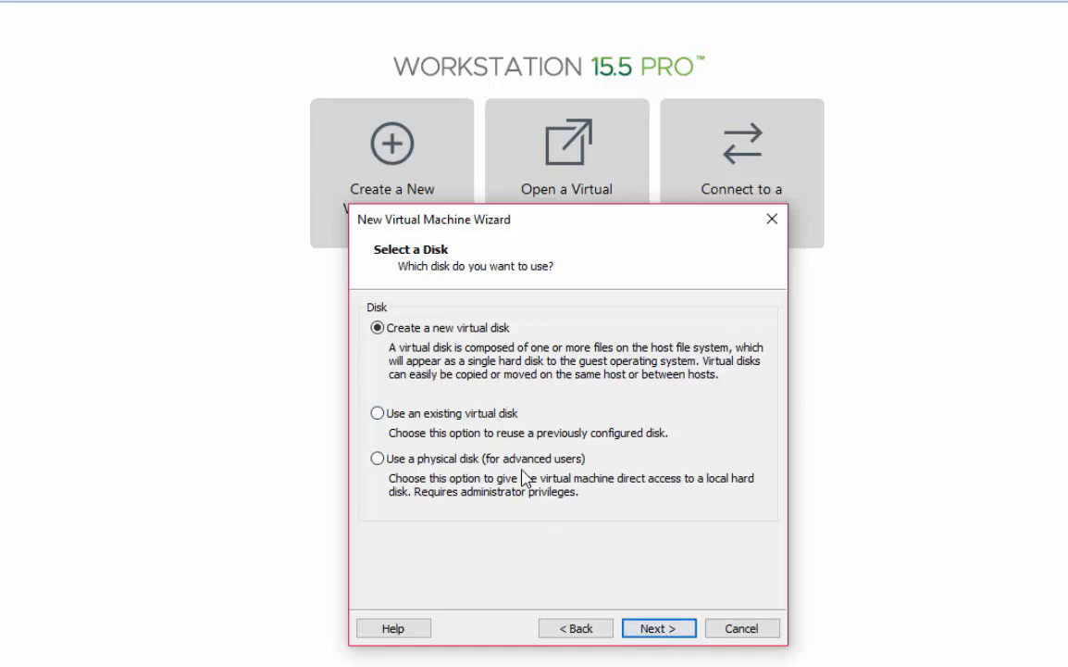
left_click(654, 633)
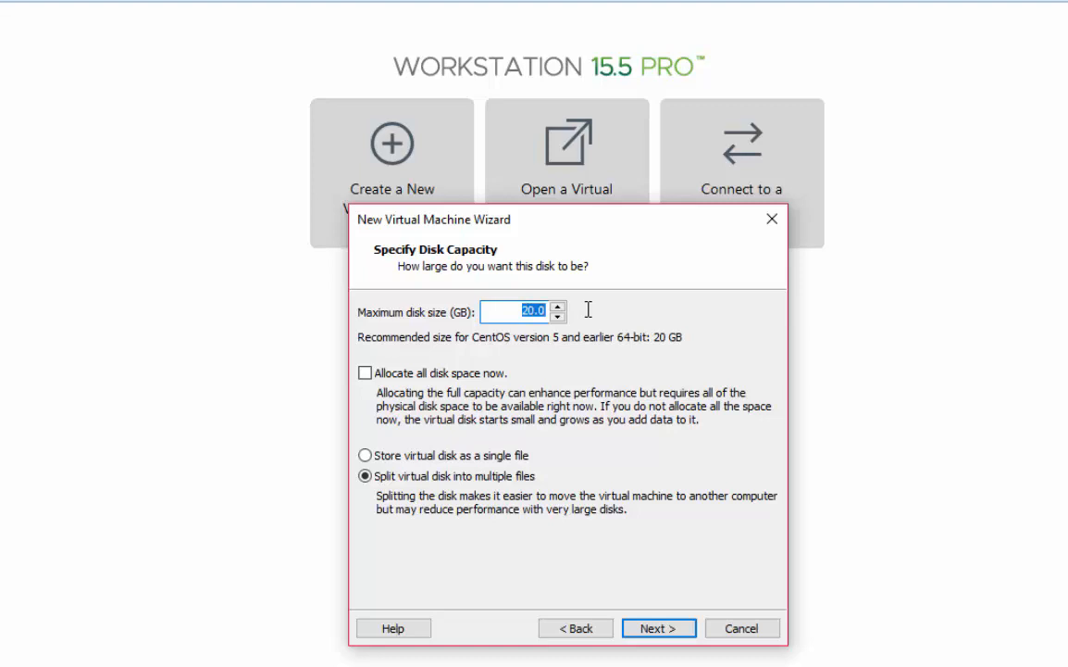
Set the maximum disk size to 50 GB, stored as a single file
type("50")
left_click(389, 460)
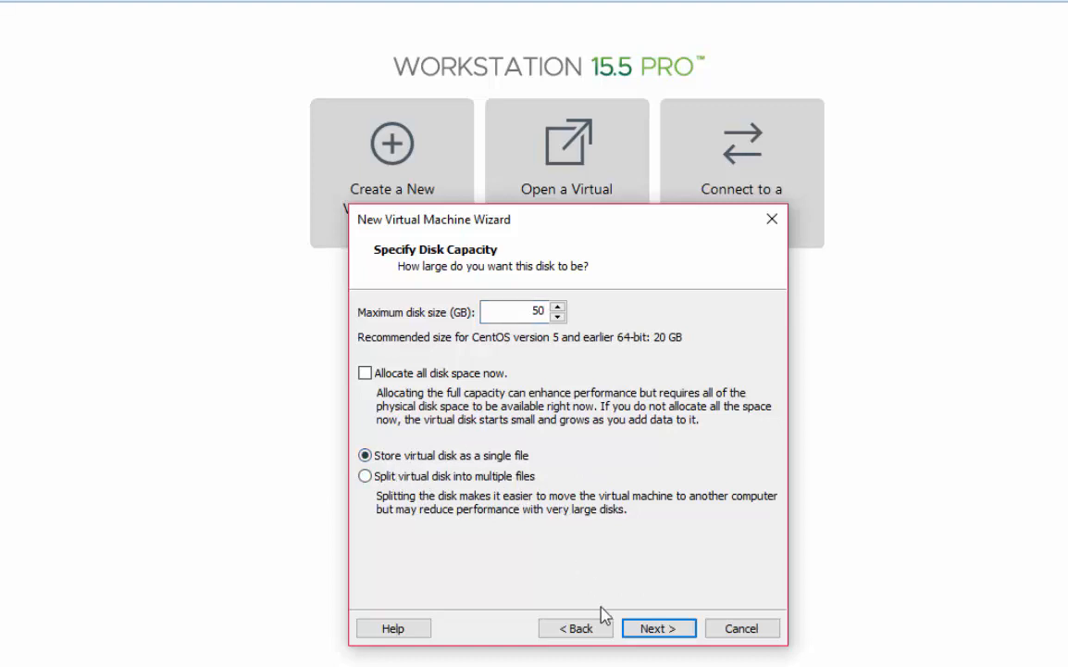
left_click(660, 635)
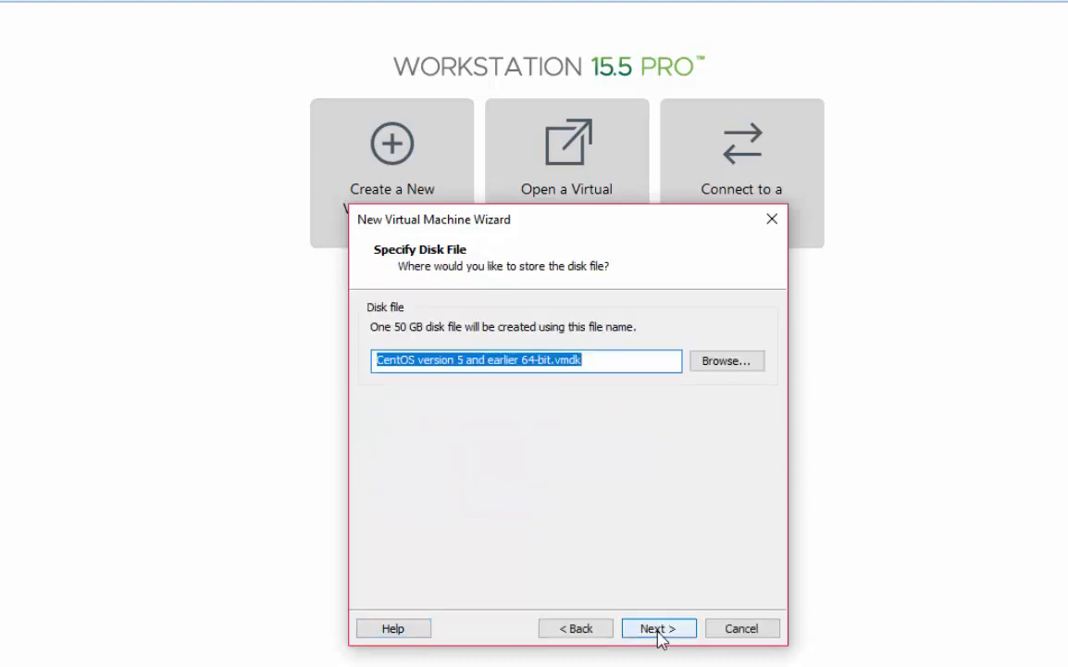
Shorten the .vmdk disk file name and reach the Ready to Create summary
left_click(594, 359)
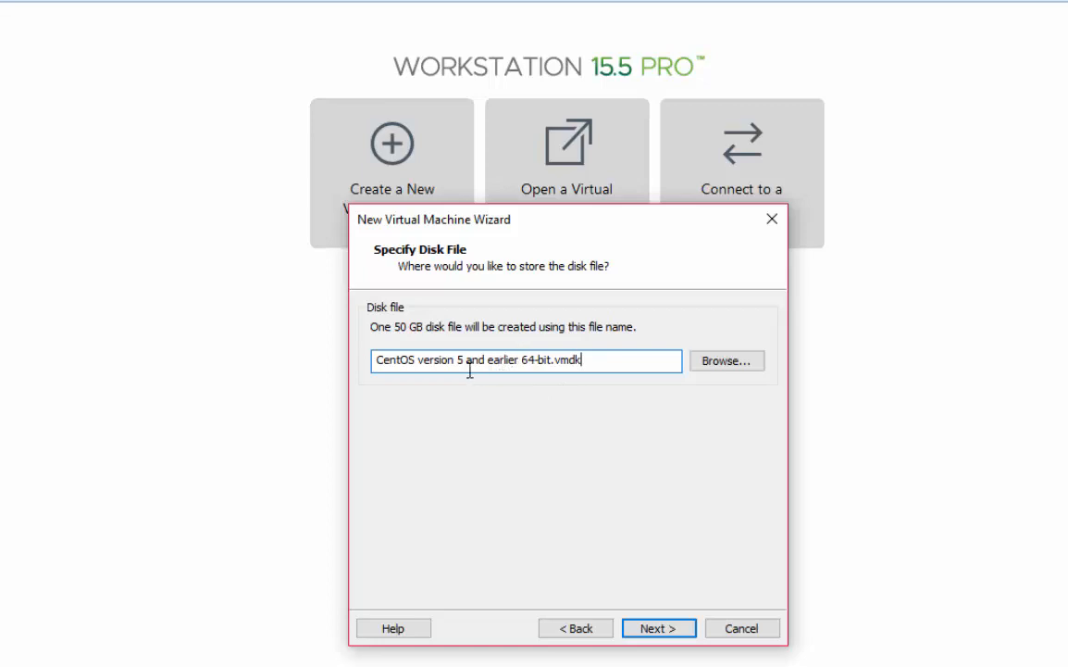
left_click(548, 366)
key("Left")
key("Left")
key("Left")
key("BackSpace")
key("BackSpace")
key("BackSpace")
key("BackSpace")
key("BackSpace")
key("BackSpace")
key("BackSpace")
key("BackSpace")
key("BackSpace")
key("BackSpace")
key("BackSpace")
key("BackSpace")
key("BackSpace")
key("BackSpace")
key("BackSpace")
key("BackSpace")
key("BackSpace")
key("BackSpace")
key("BackSpace")
key("BackSpace")
key("BackSpace")
key("BackSpace")
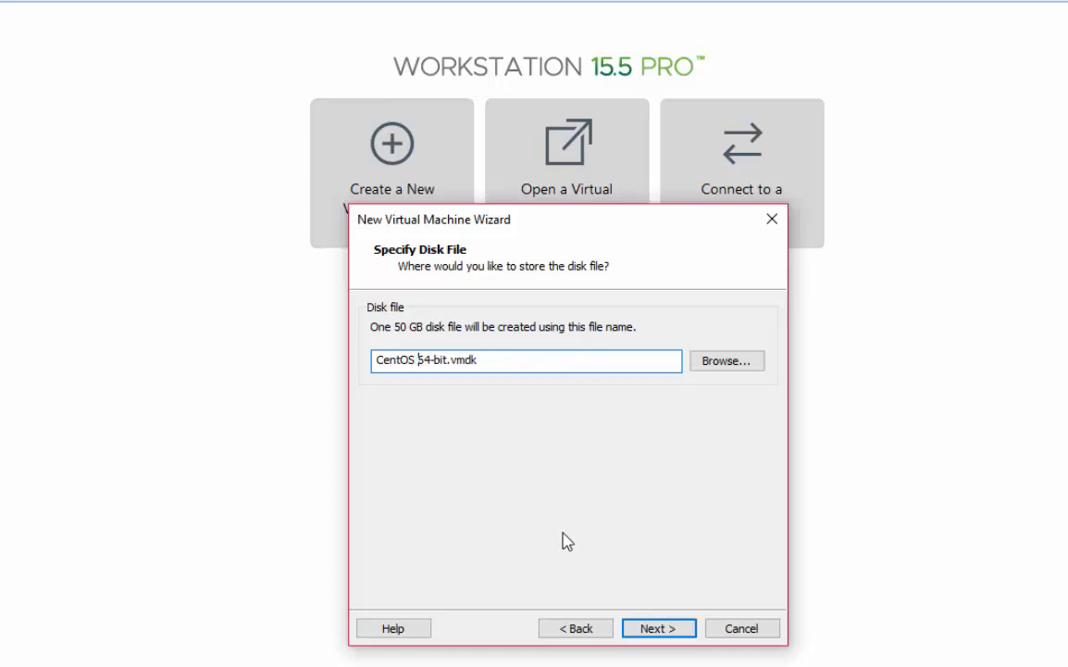
type("8.1")
left_click(657, 631)
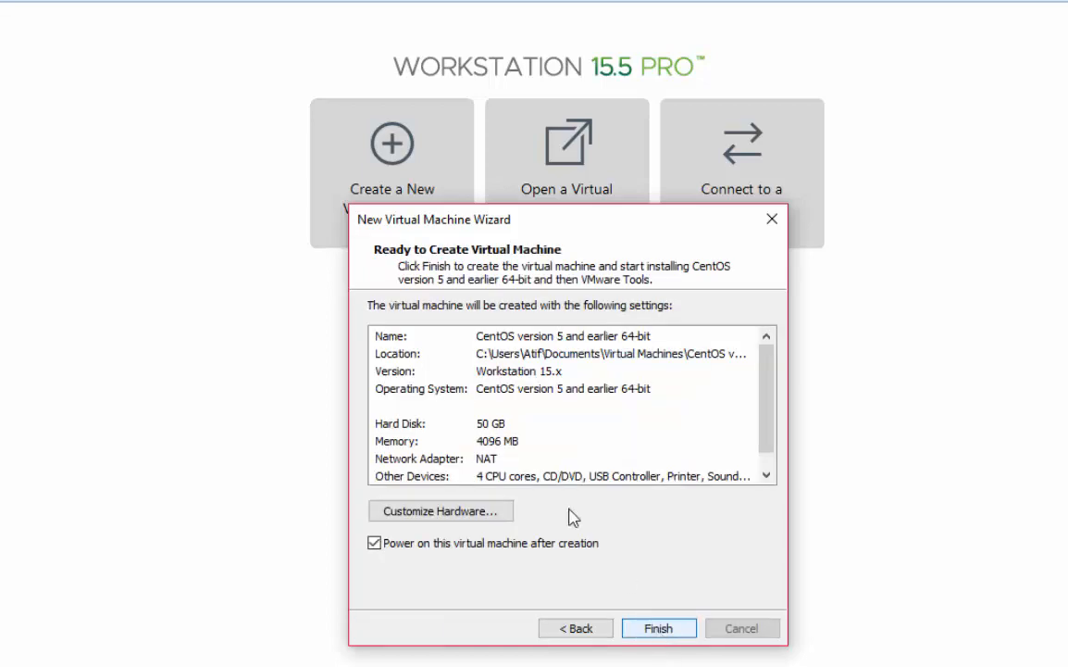
Finish the wizard to create the CentOS virtual machine
left_click(659, 629)
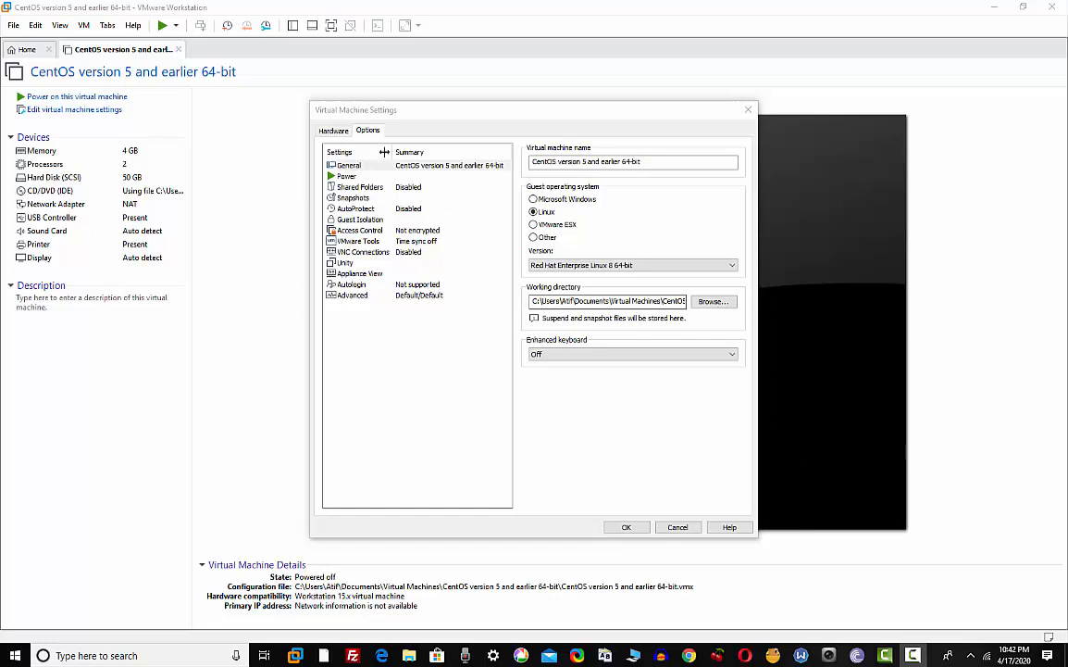
Choose Red Hat Enterprise Linux 8 64-bit as the guest version under General options and save
left_click(324, 130)
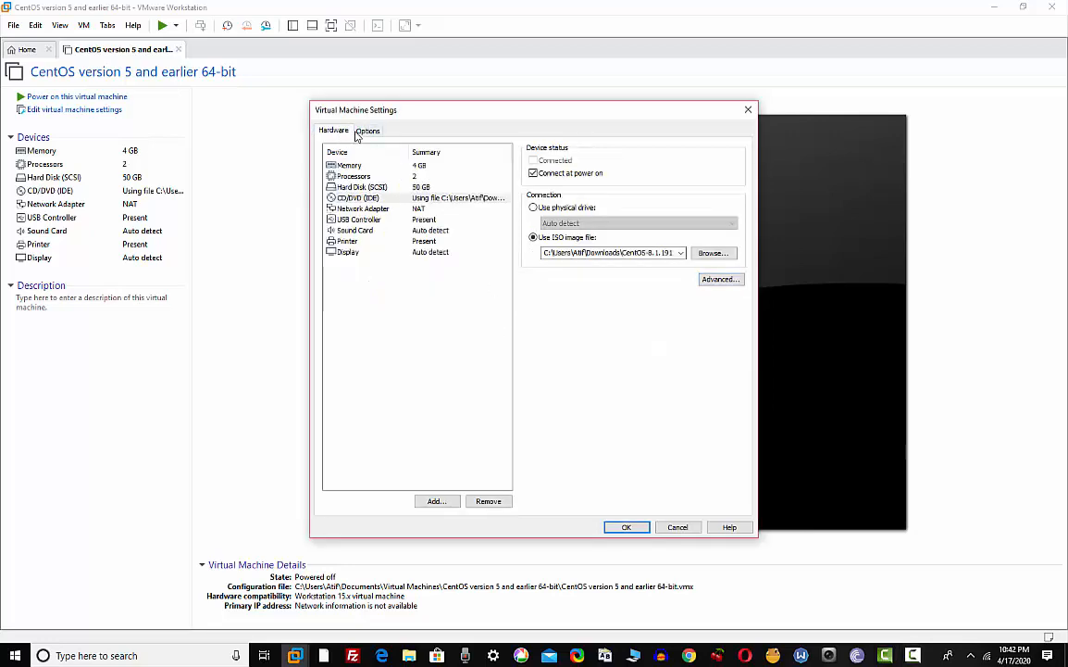
left_click(366, 130)
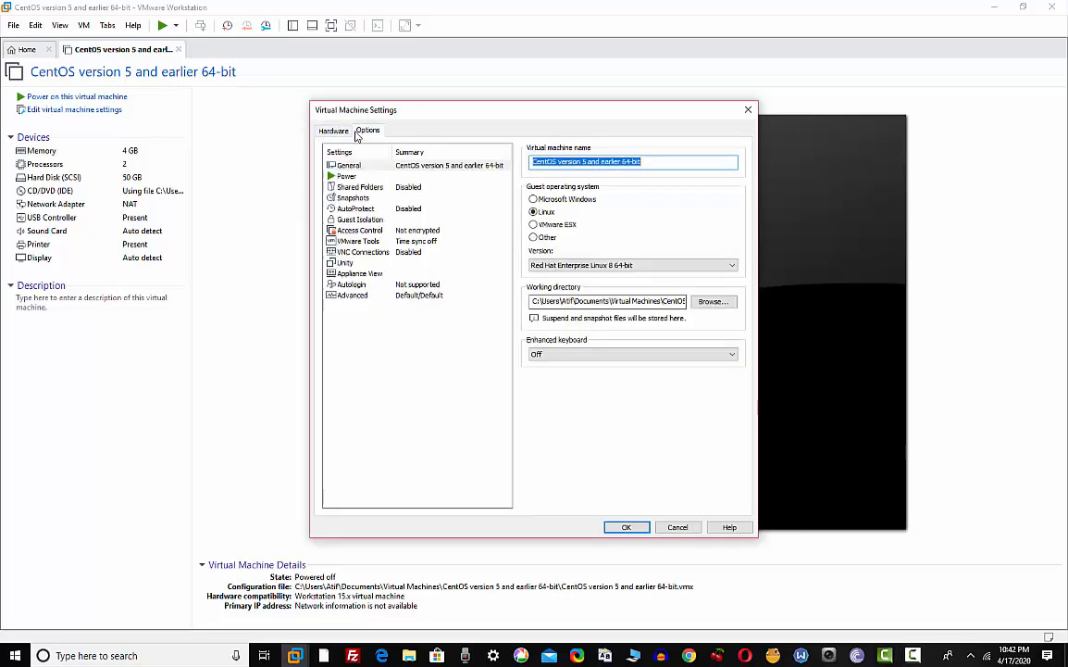
left_click(634, 266)
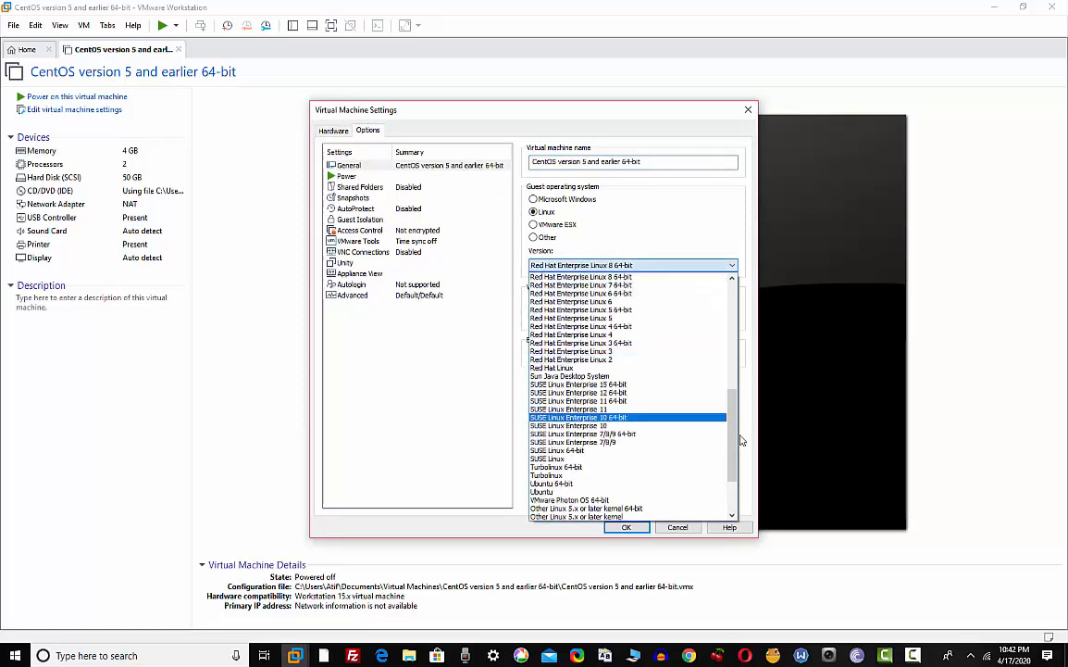
left_click_drag(732, 446, 748, 318)
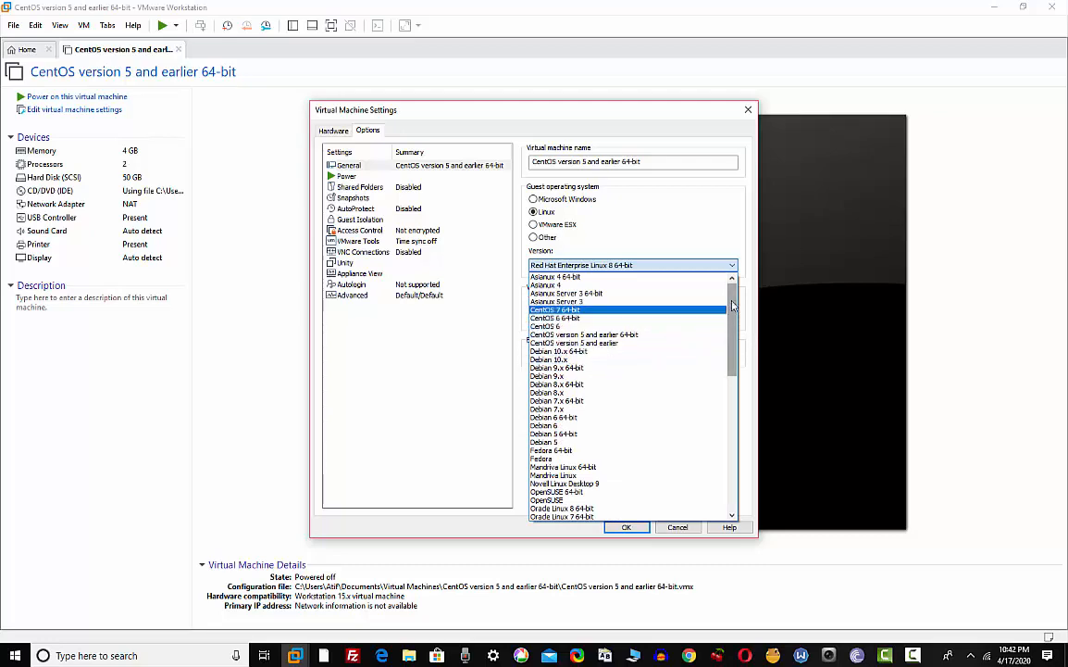
mouse_move(732, 306)
left_mouse_down()
mouse_move(732, 322)
mouse_move(739, 295)
left_mouse_up()
left_click_drag(732, 303, 729, 361)
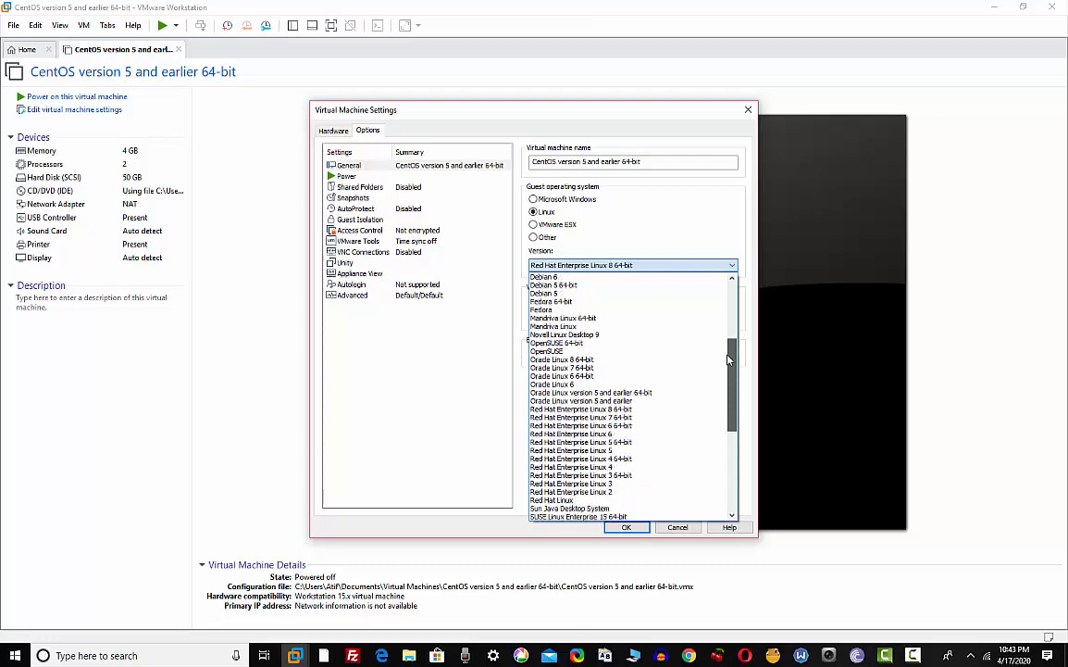
left_click(660, 411)
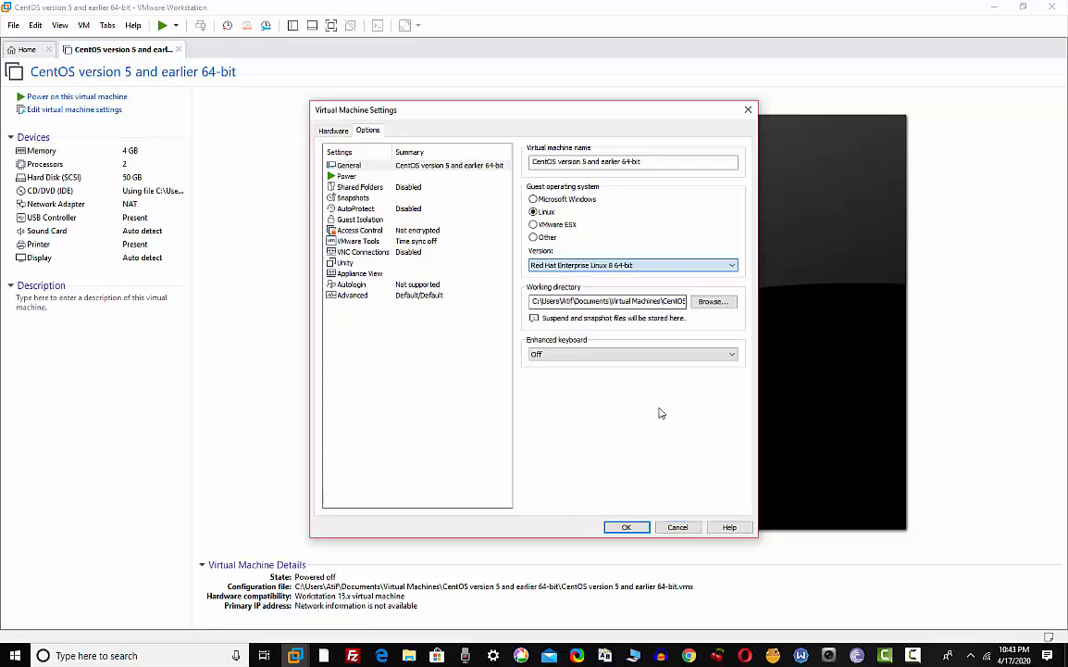
left_click(627, 526)
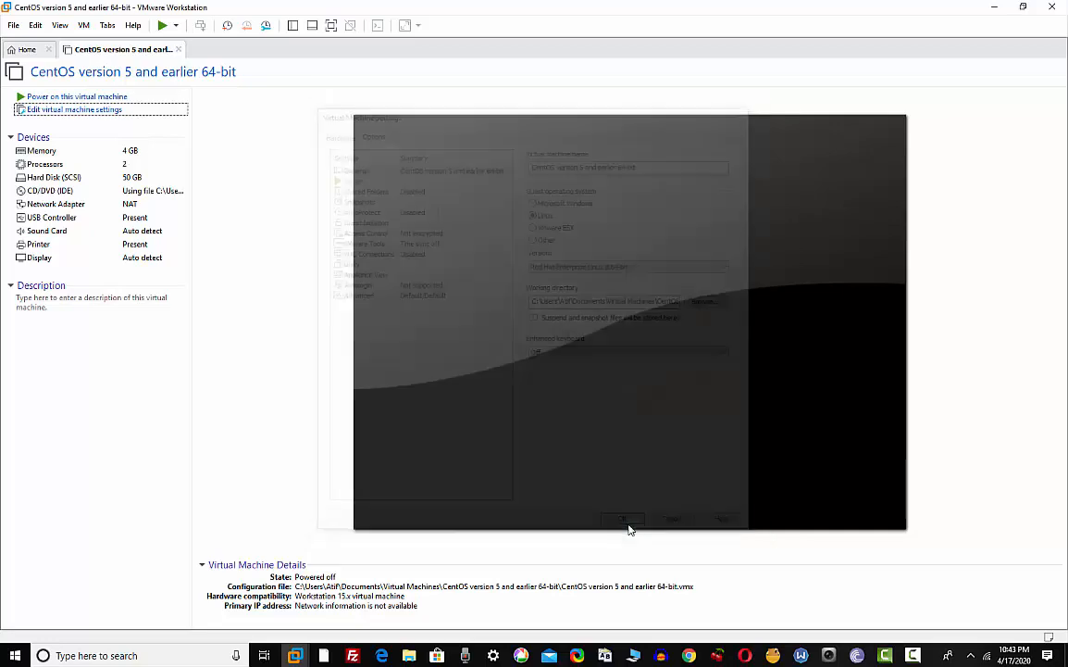
Power on the VM and launch the Install CentOS Linux 8 boot entry
left_click(57, 98)
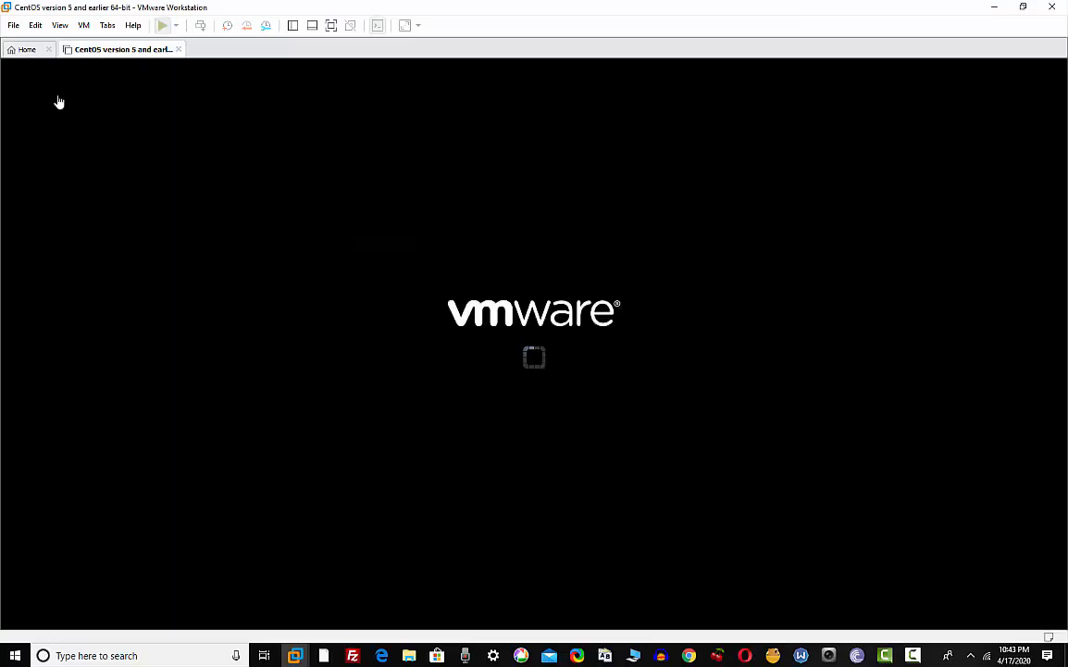
left_click(448, 239)
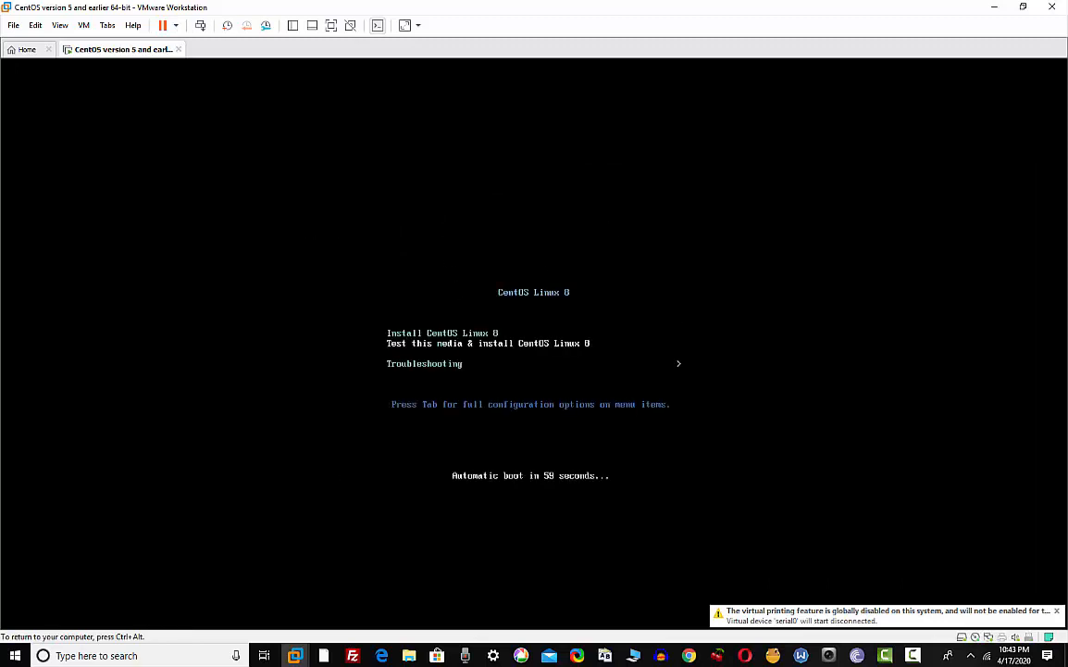
key("Up")
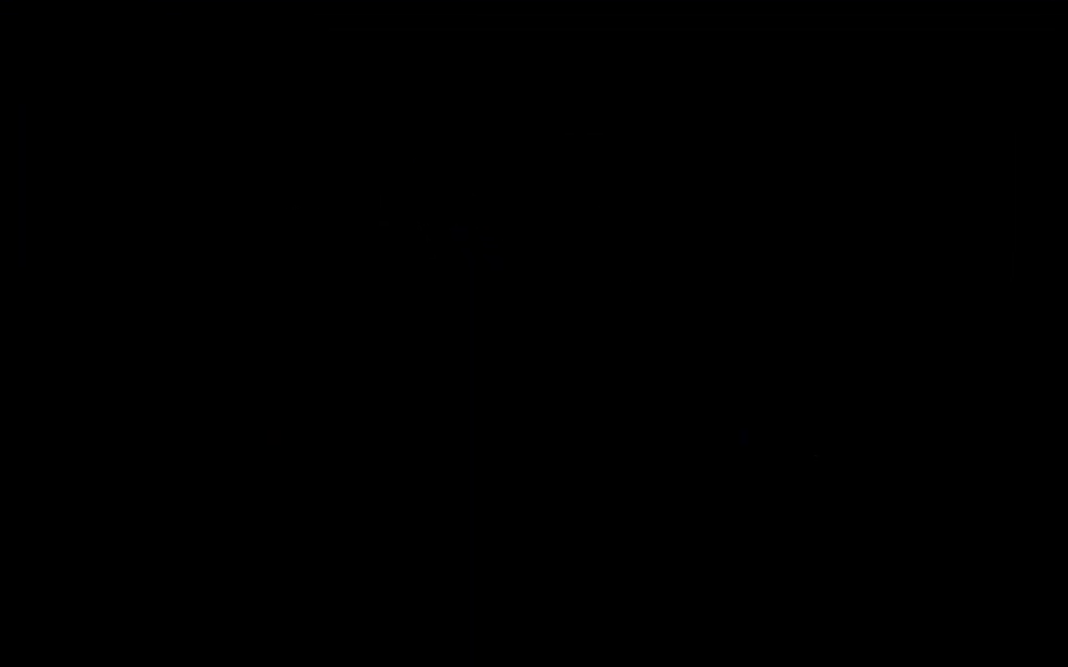
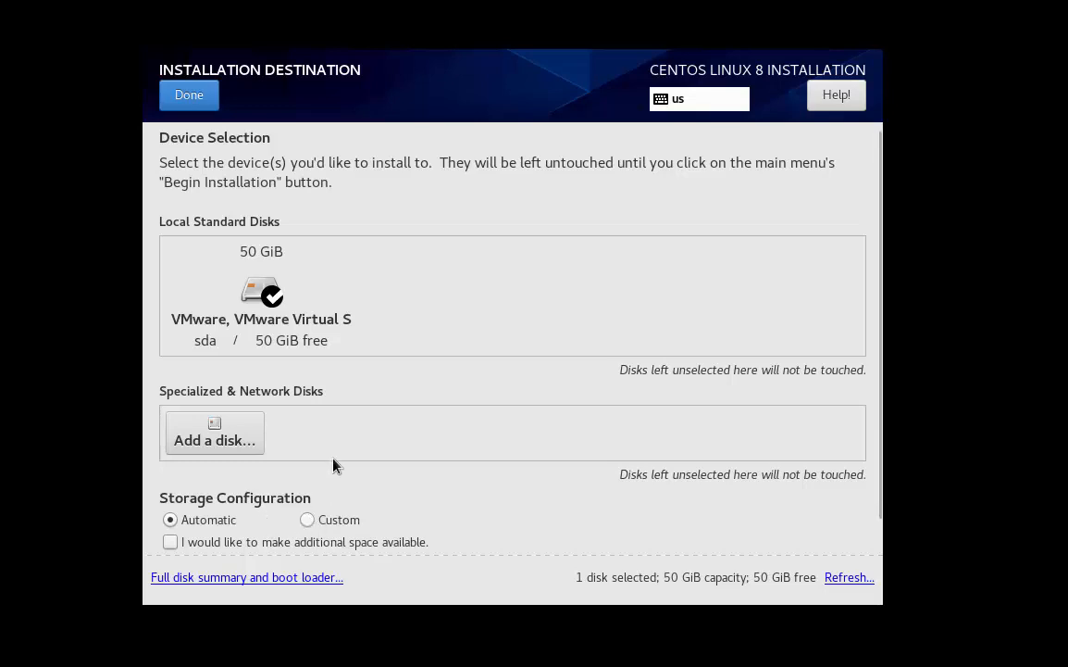
Switch storage to Custom partitioning, then start adding a mount point and cancel it
left_click(309, 521)
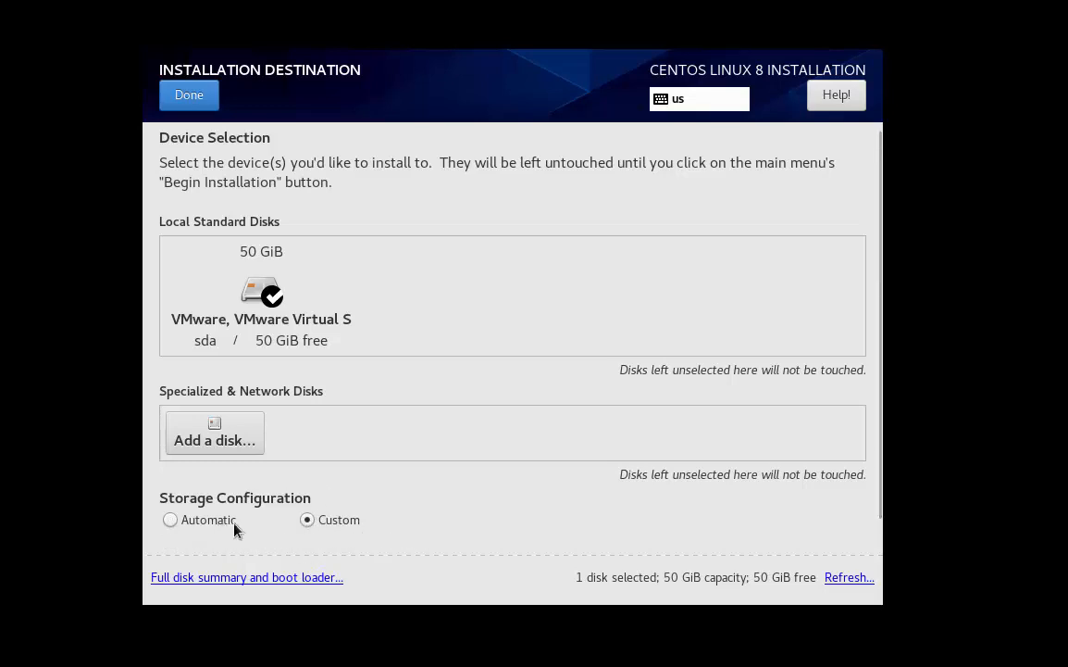
left_click(187, 95)
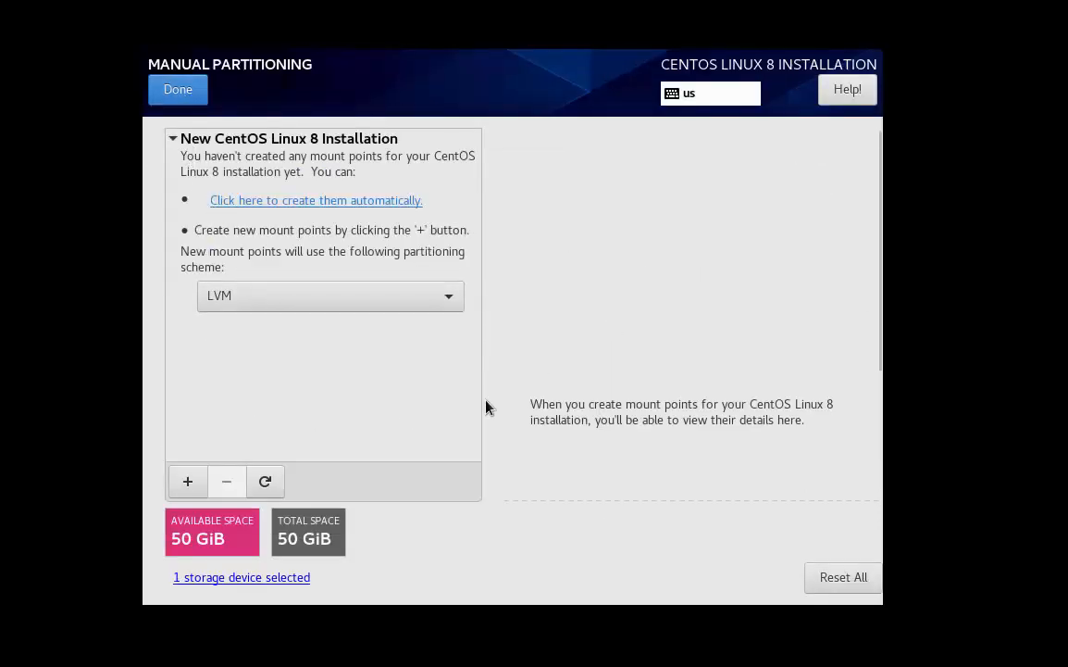
left_click(193, 483)
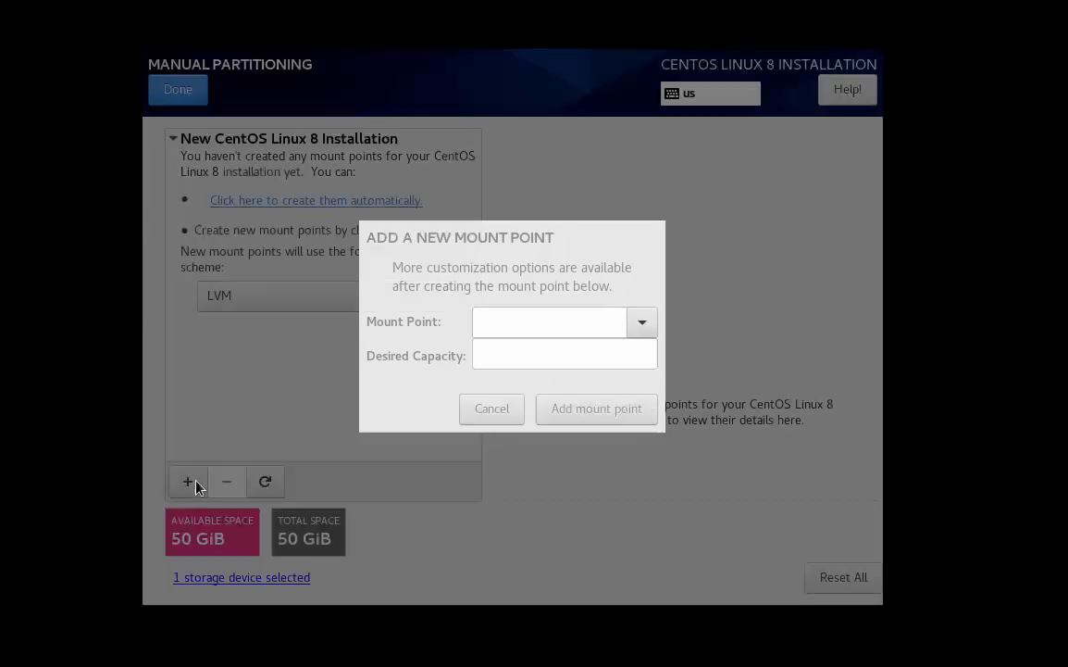
left_click(638, 321)
left_click(638, 321)
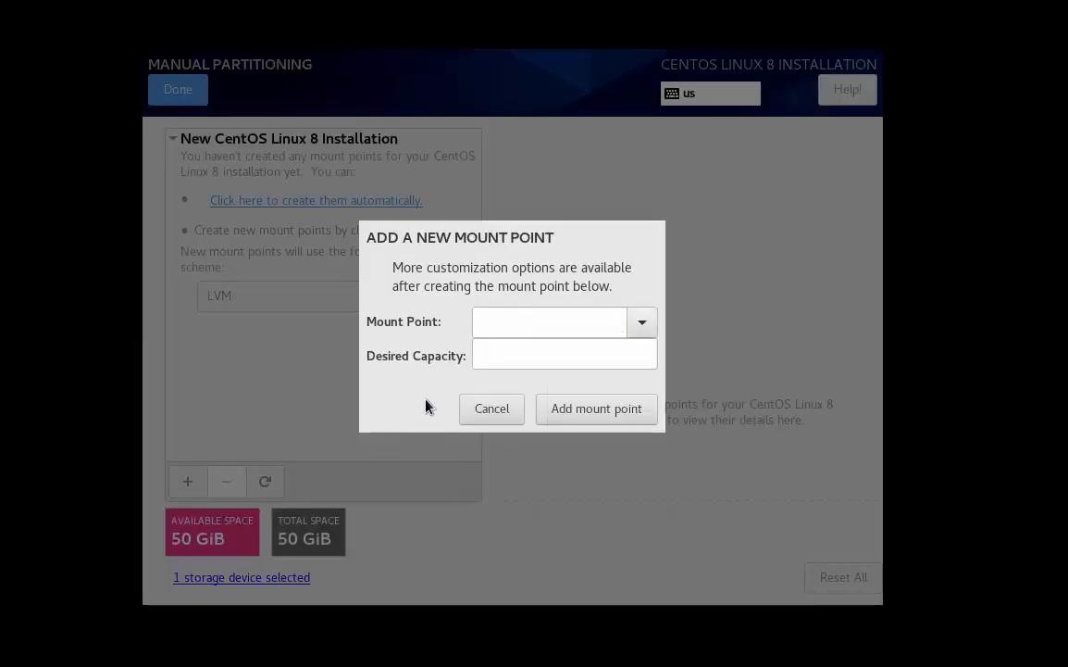
left_click(489, 404)
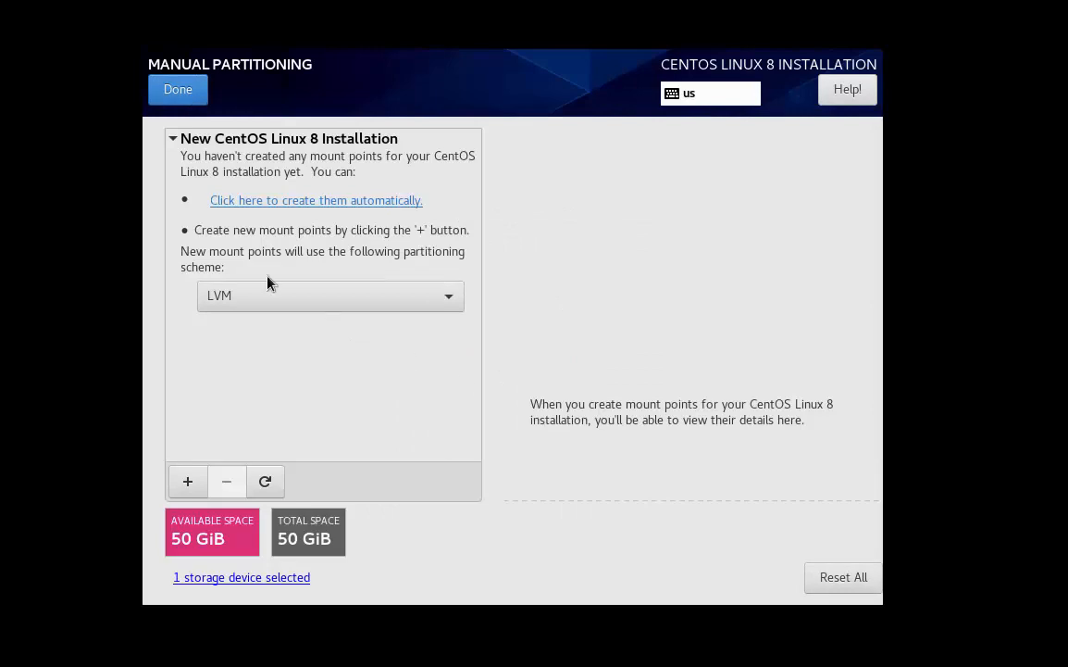
Finish manual partitioning despite the storage error and accept the summary of changes
left_click(186, 93)
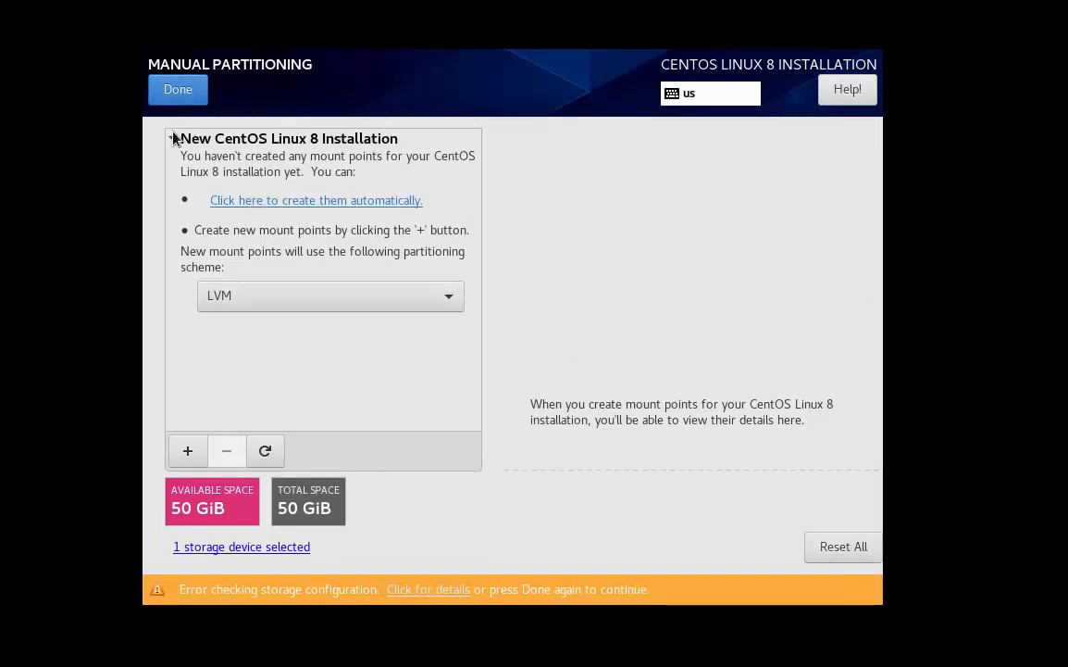
left_click(169, 93)
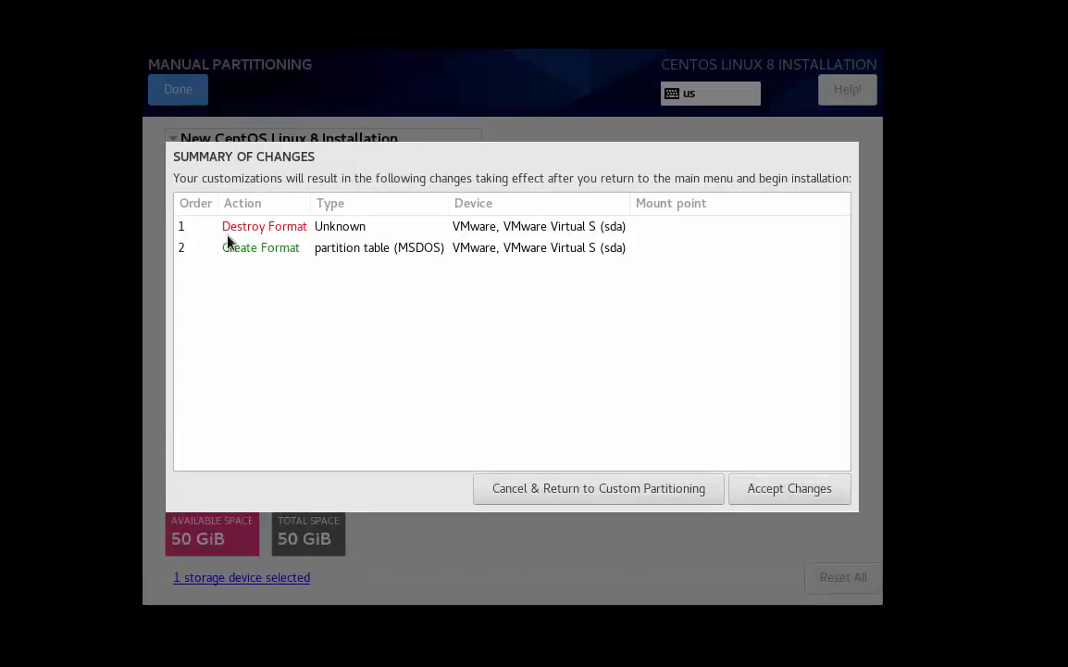
left_click(745, 496)
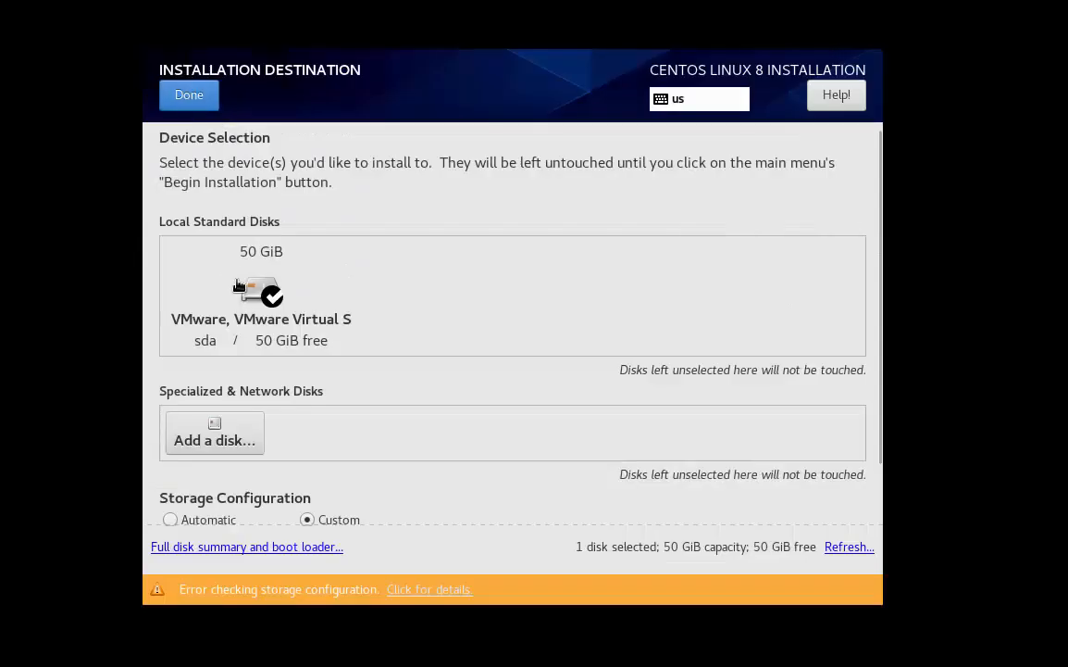
Switch storage back to Automatic with the 50 GiB virtual disk reselected, and confirm
left_click(215, 519)
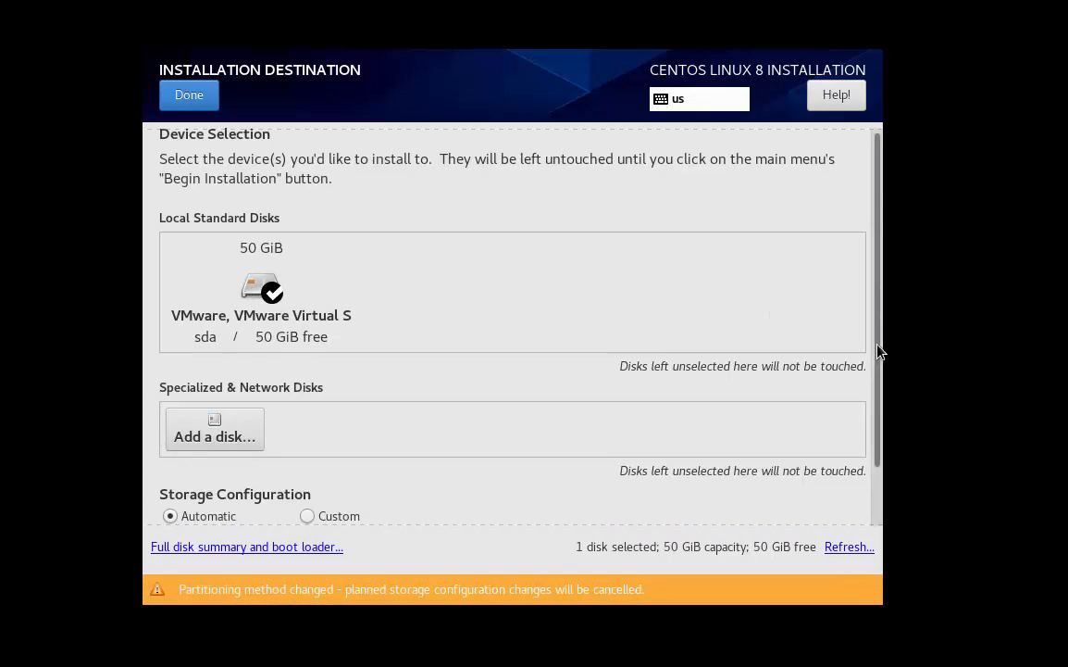
scroll(874, 406, "down", 2)
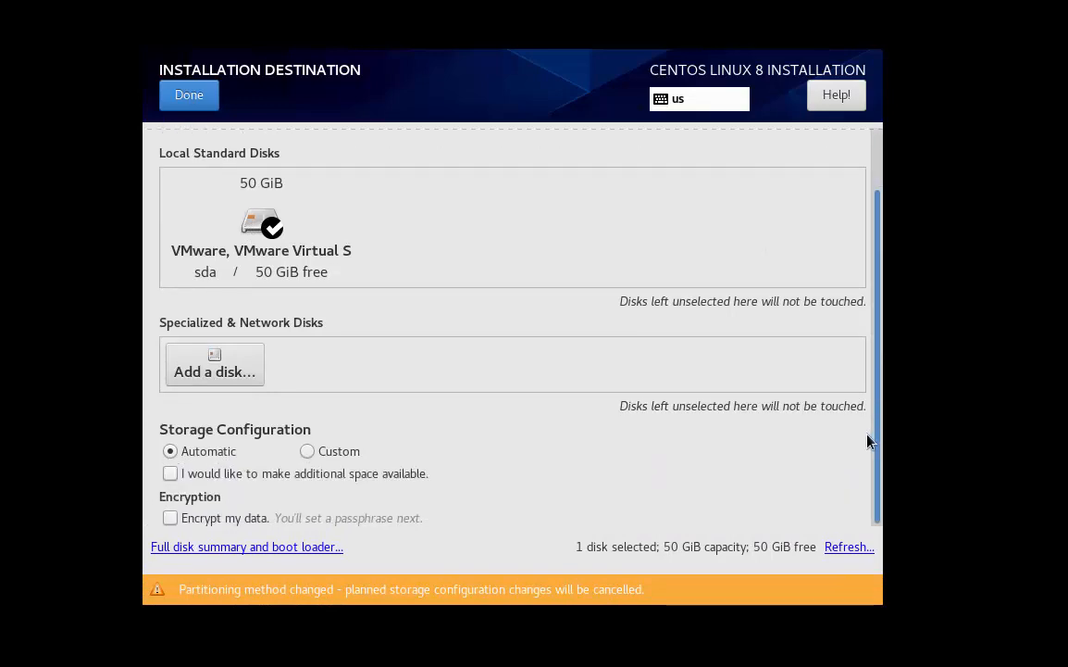
scroll(875, 388, "up", 2)
left_click(295, 307)
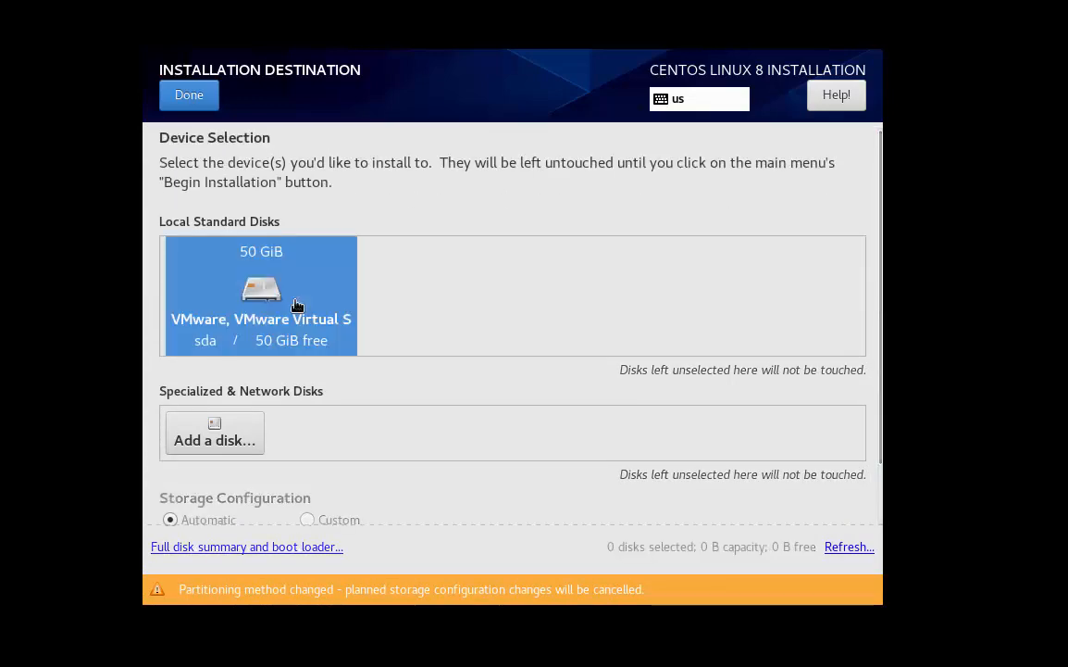
left_click(263, 289)
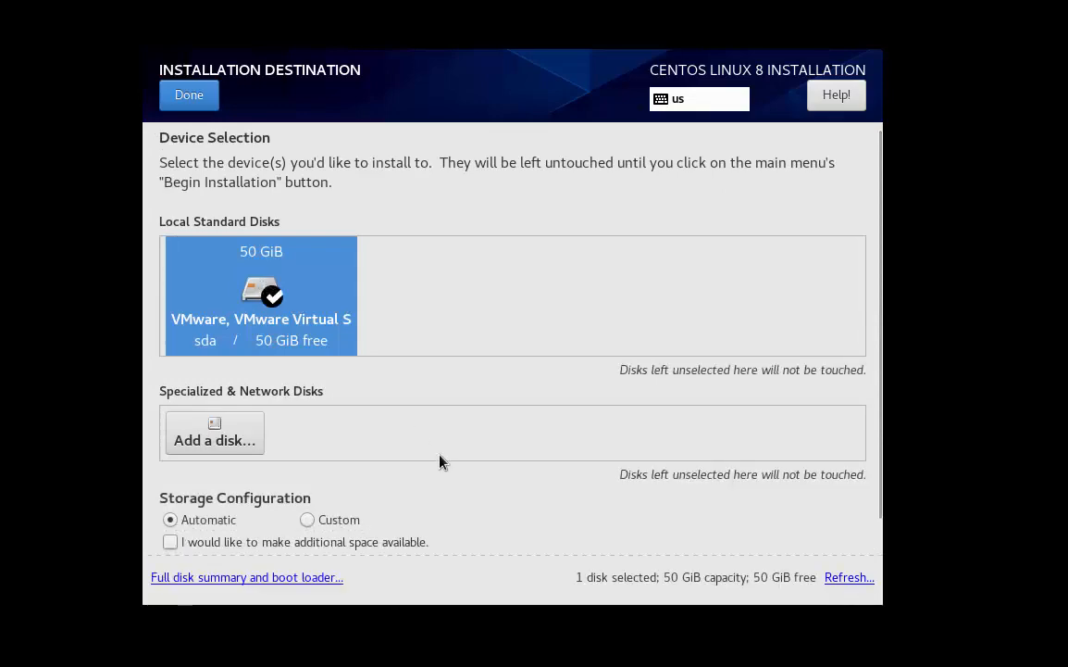
left_click(180, 90)
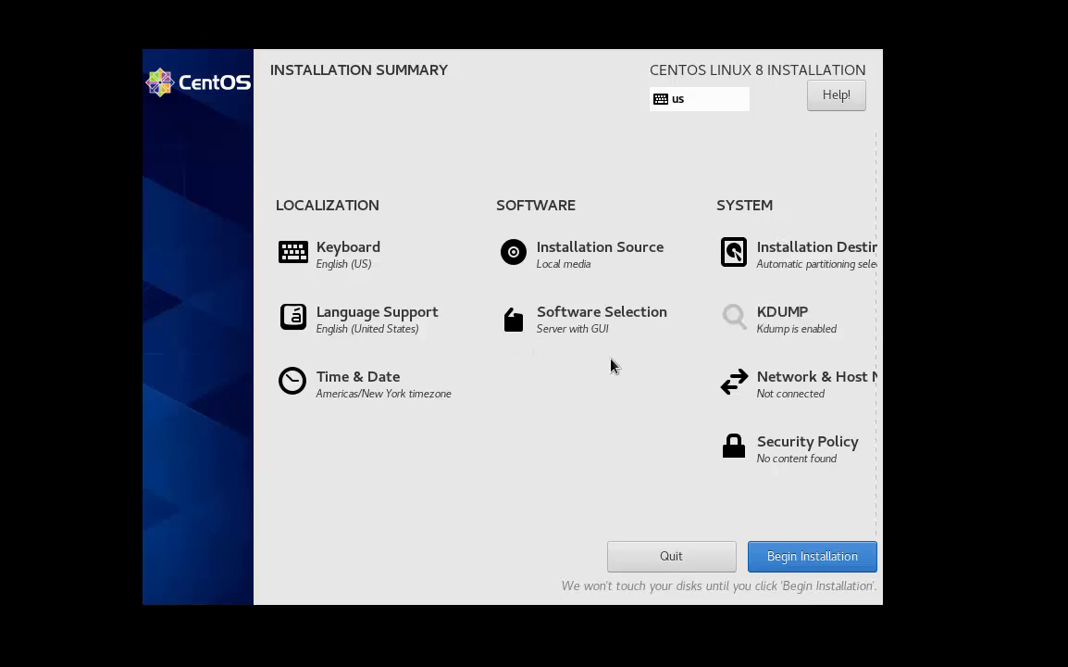
Begin the CentOS installation and open the Root Password page
left_click(759, 563)
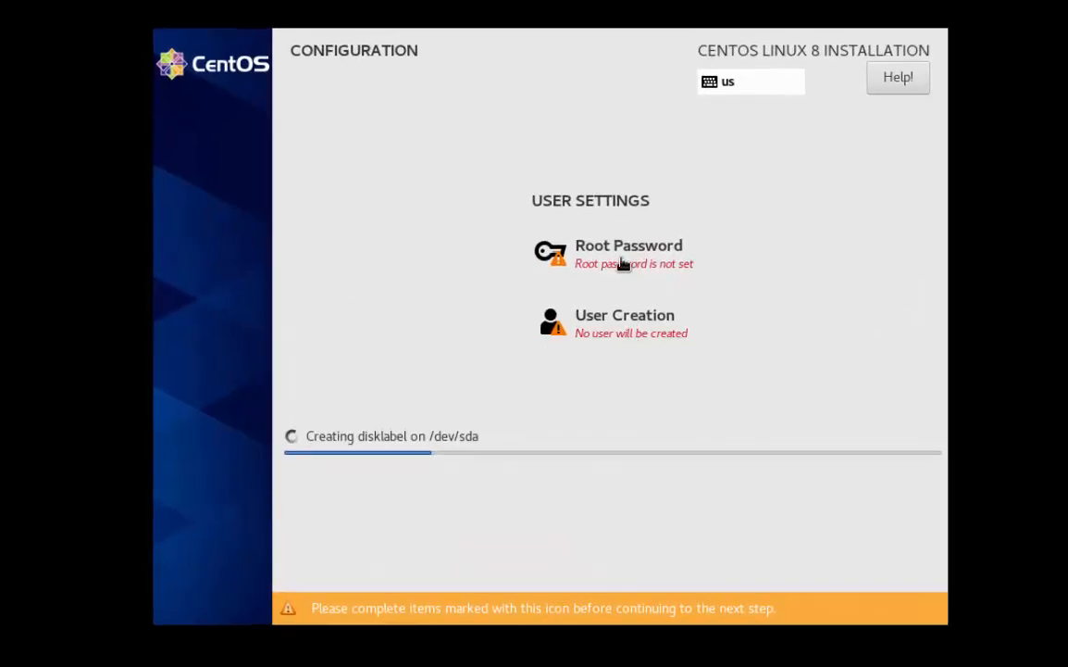
left_click(595, 263)
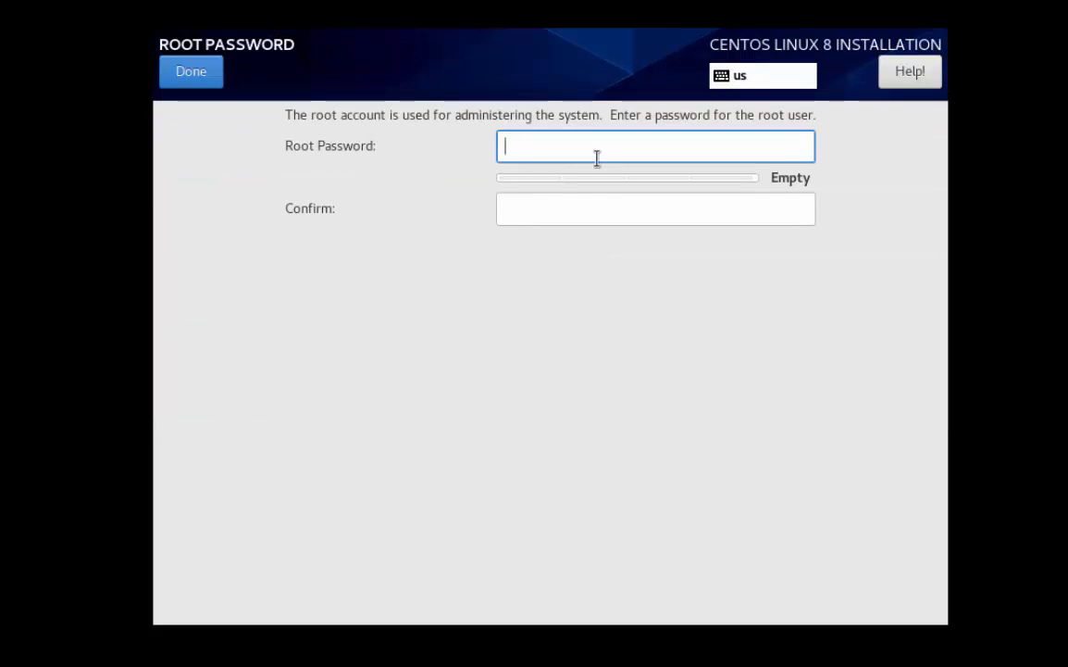
Enter and confirm the root password, accepting it despite the weak-password warning
type("•••••")
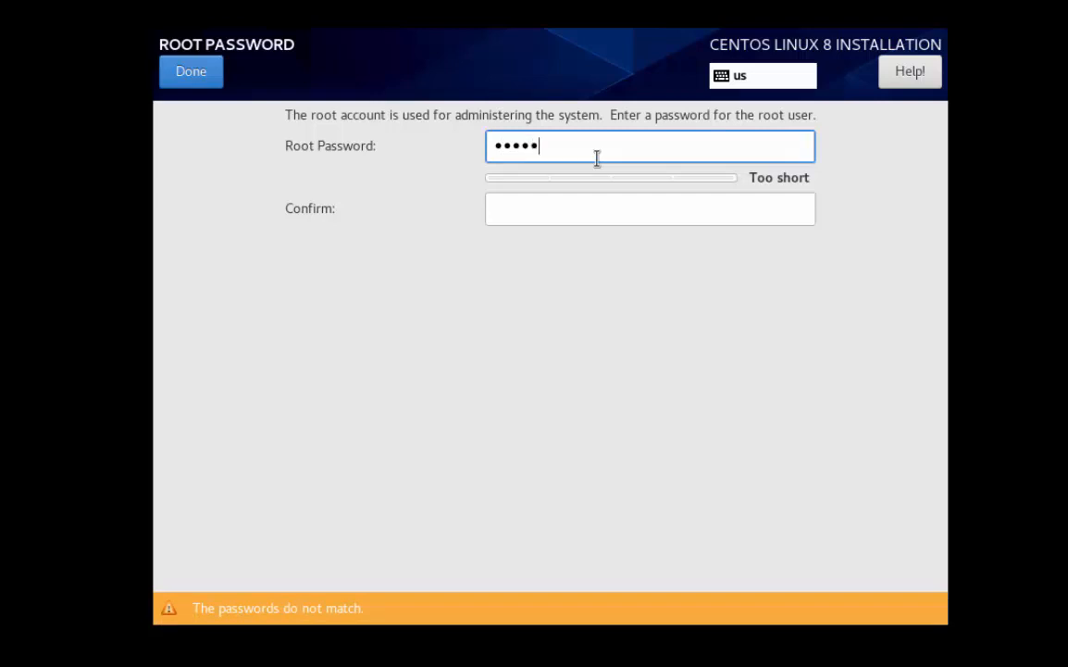
type("•••")
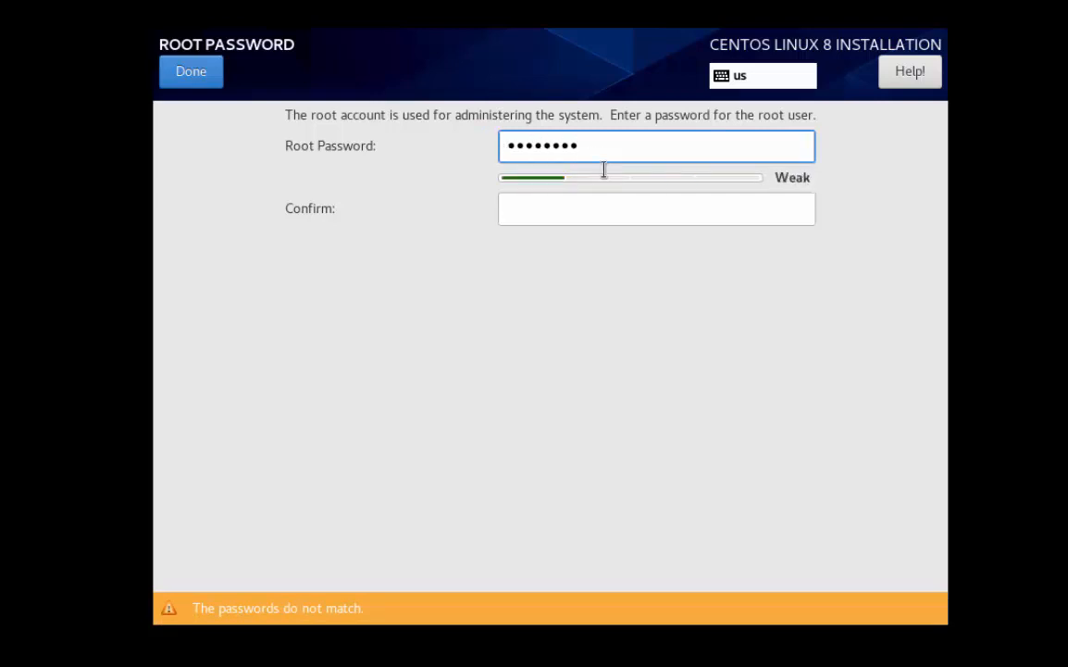
left_click(578, 201)
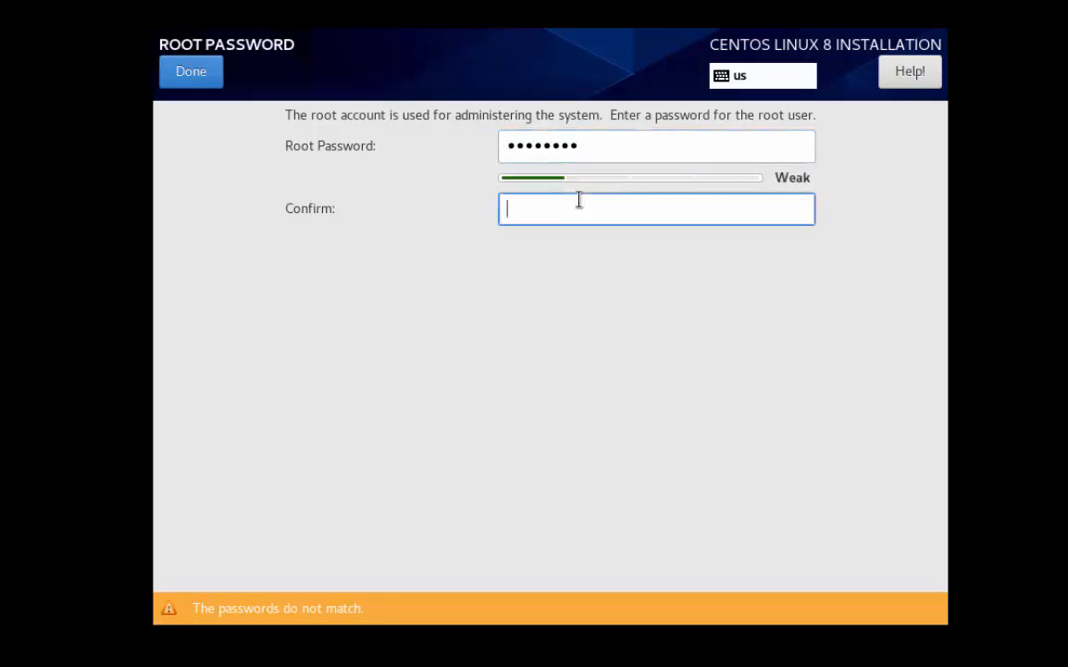
type("••••••••")
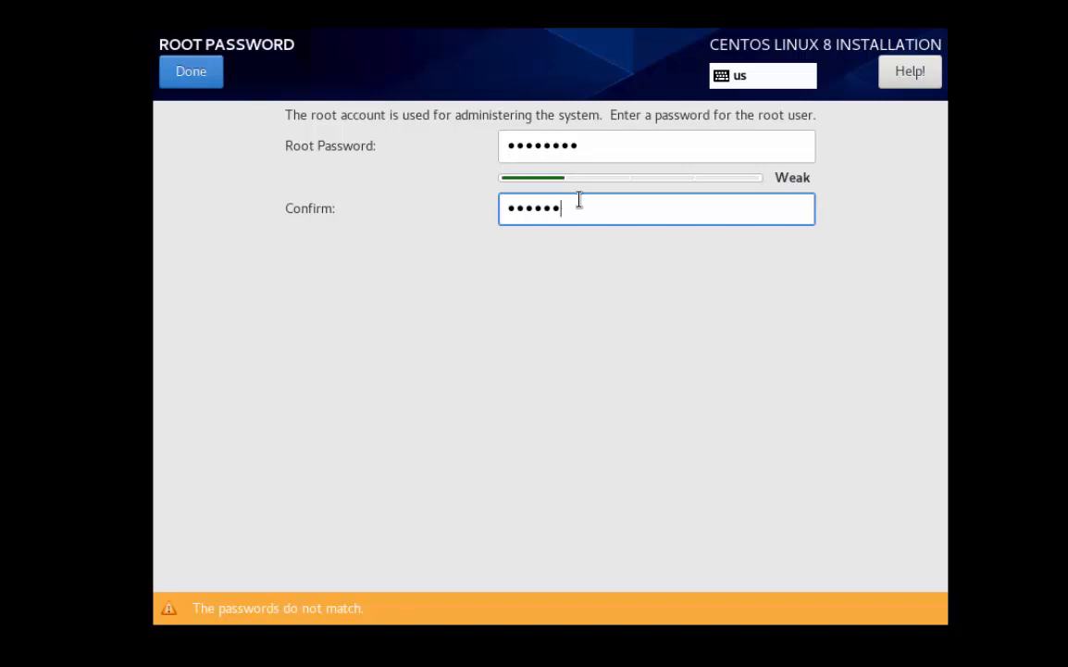
left_click(191, 77)
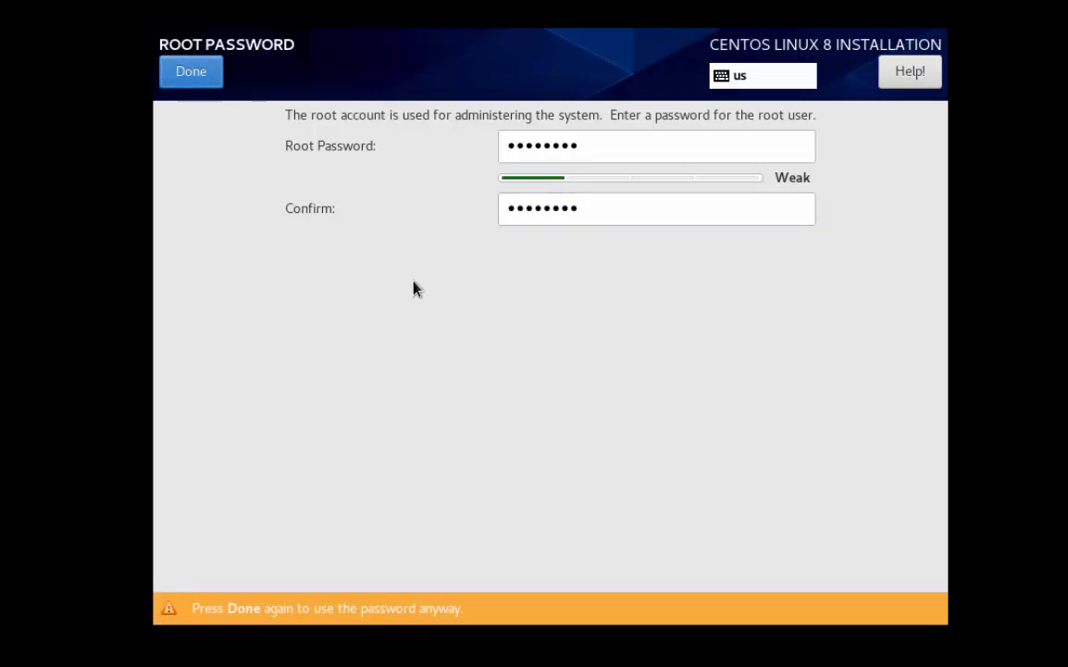
left_click(197, 67)
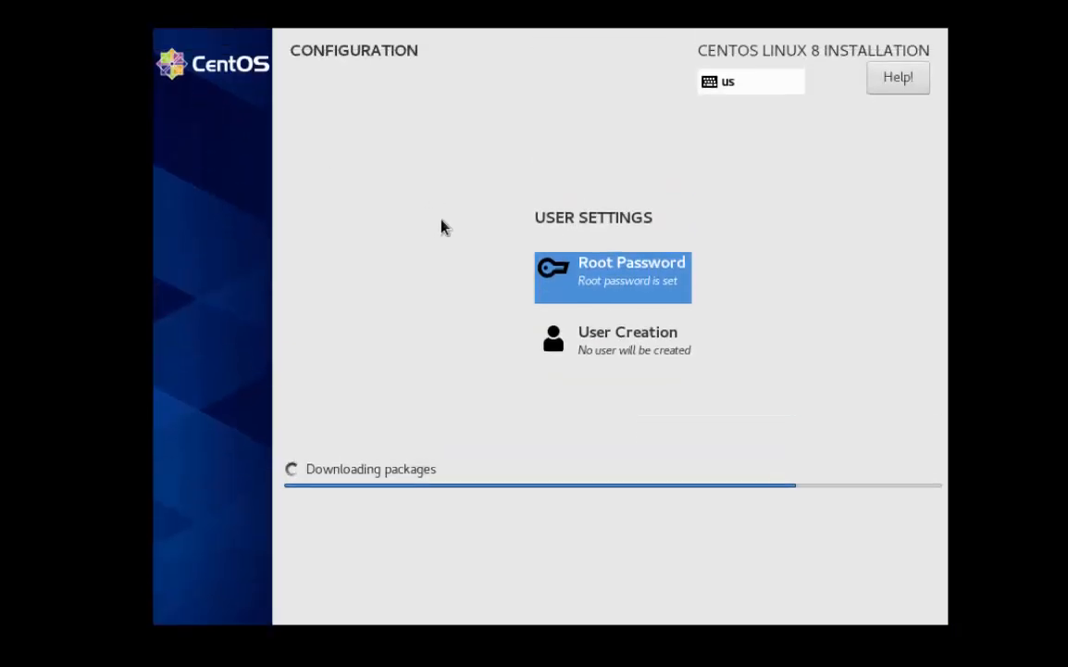
Open Create User and enter the new user's full name
left_click(608, 339)
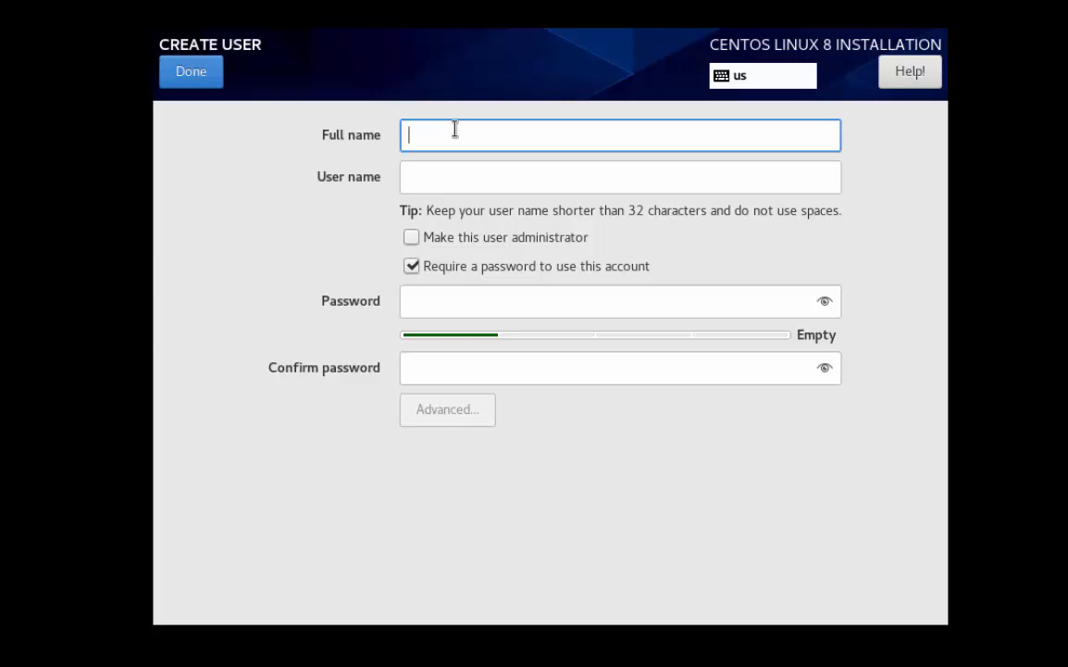
type("ati")
key("BackSpace")
key("BackSpace")
key("BackSpace")
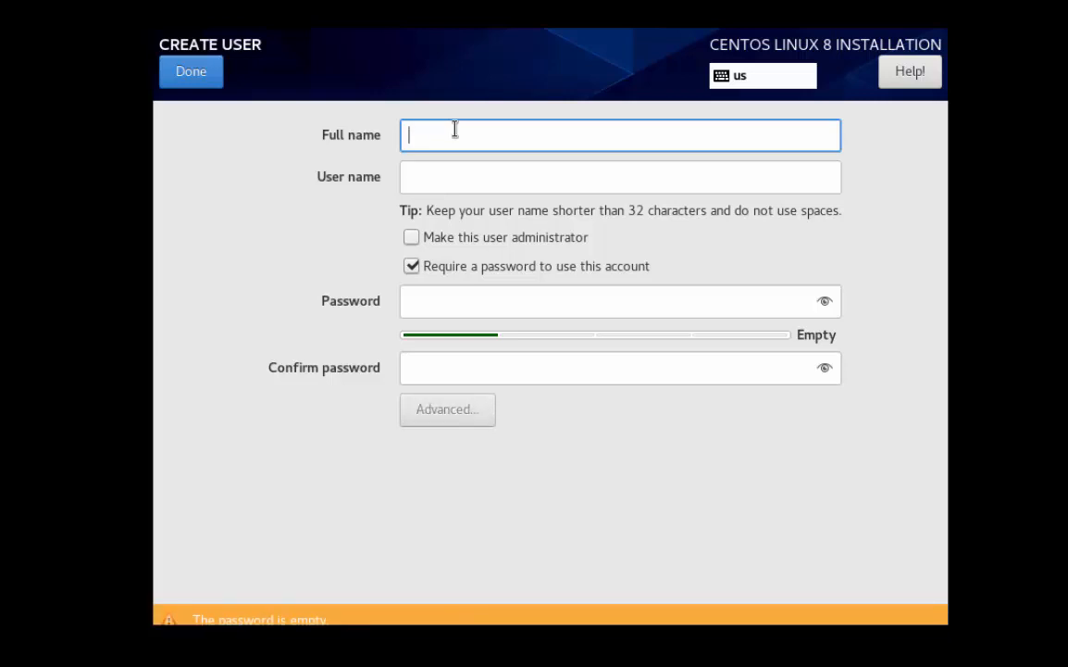
type("Atif")
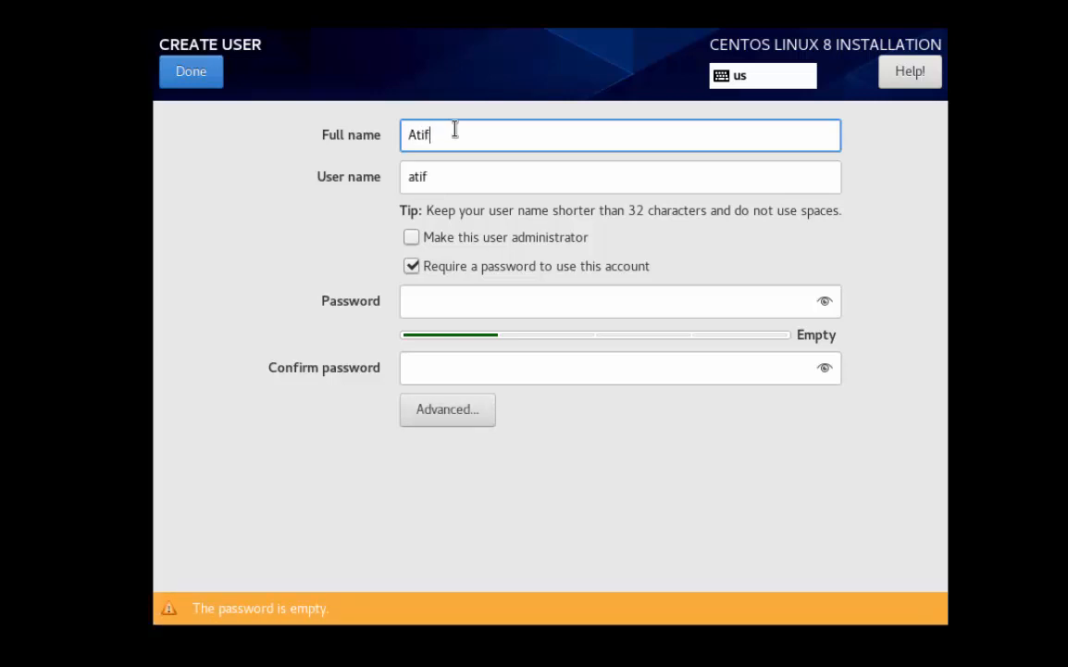
Set and confirm the user's password, accepting it despite being weak
left_click(468, 302)
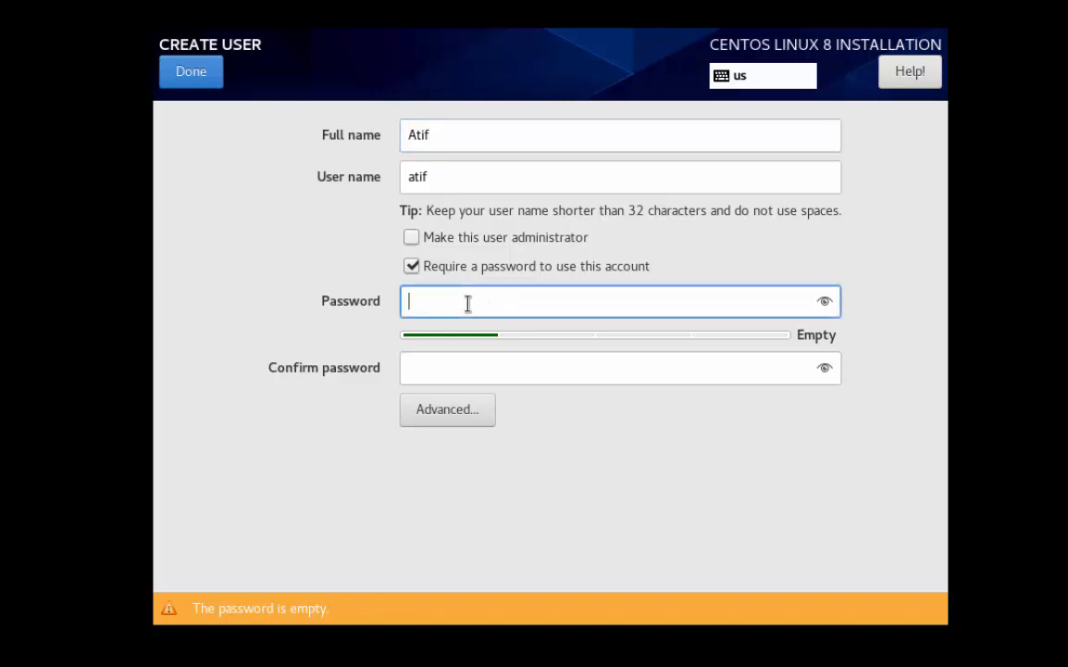
type("•")
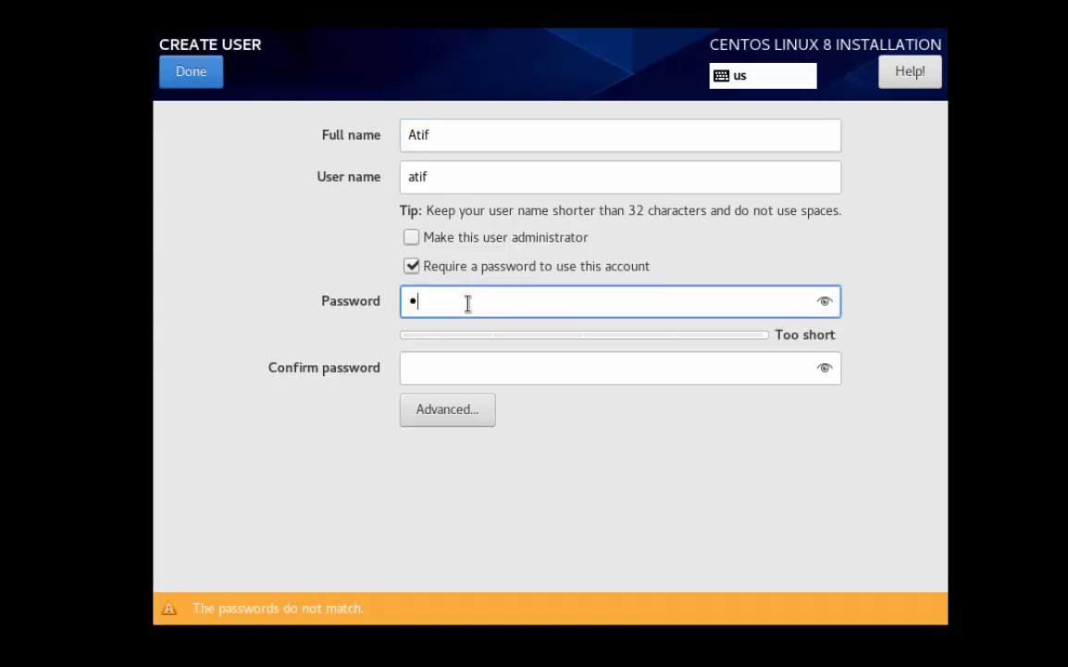
type("•••••••")
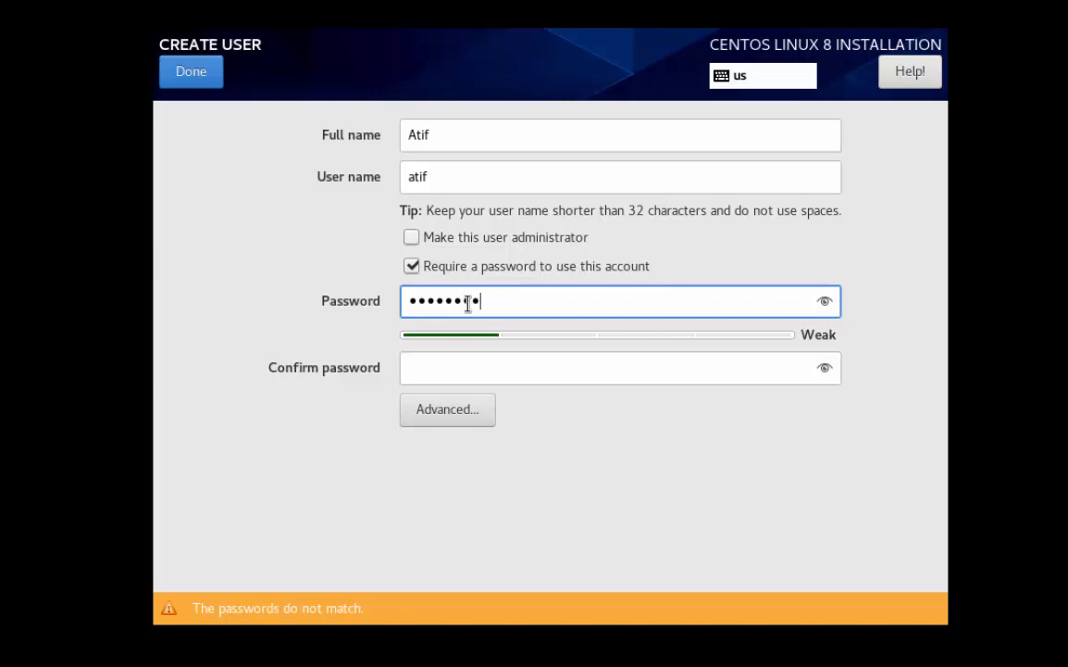
left_click(476, 374)
type("•")
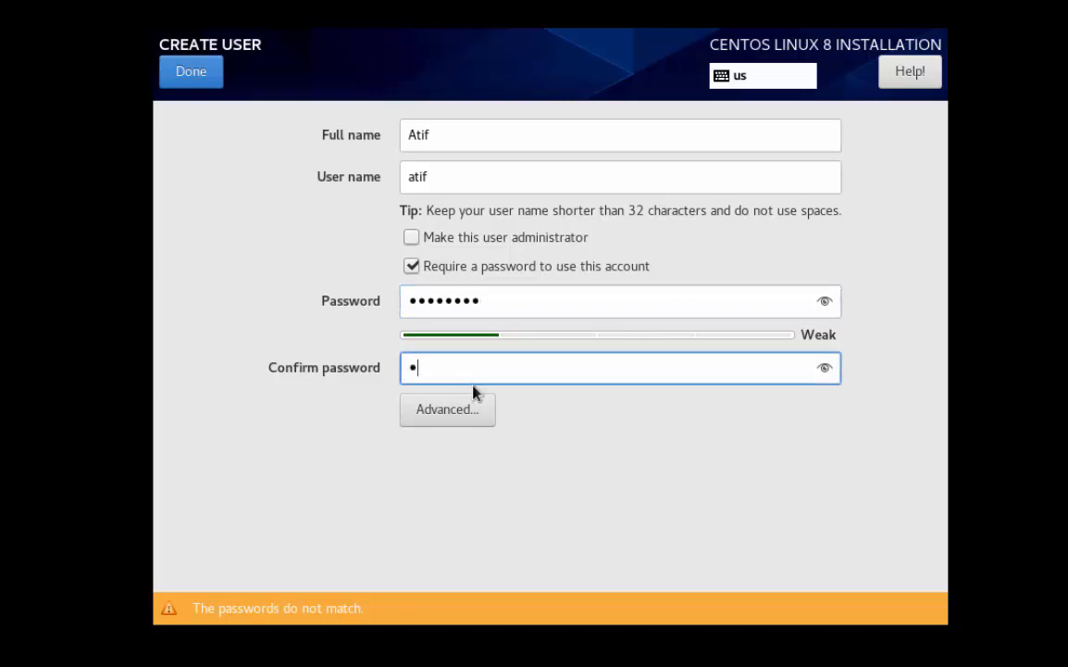
type("••••")
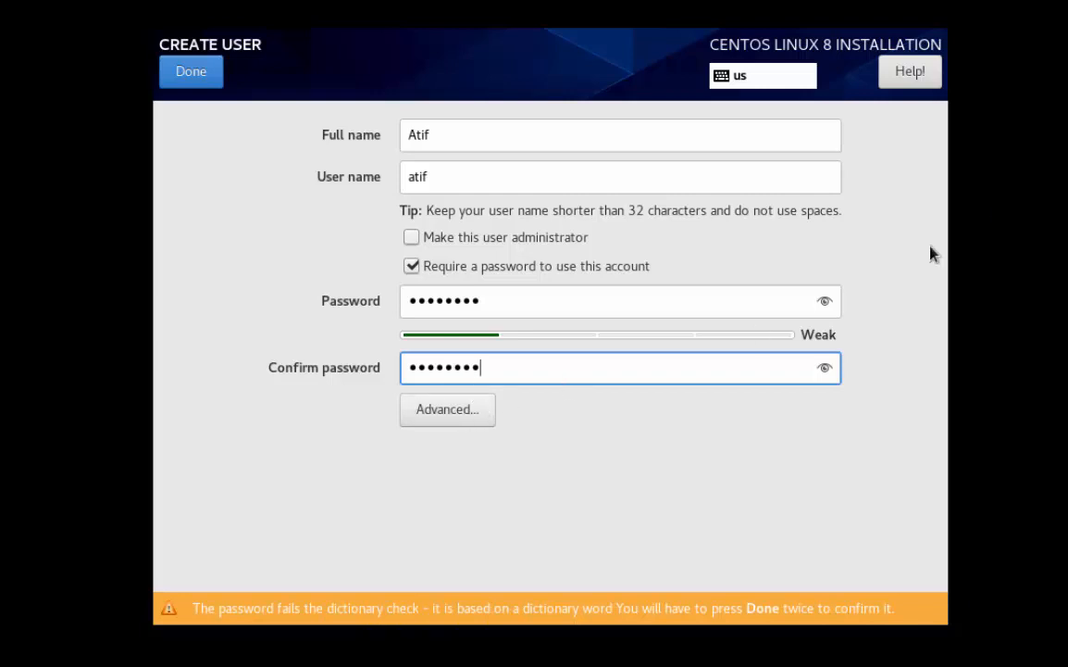
left_click(190, 85)
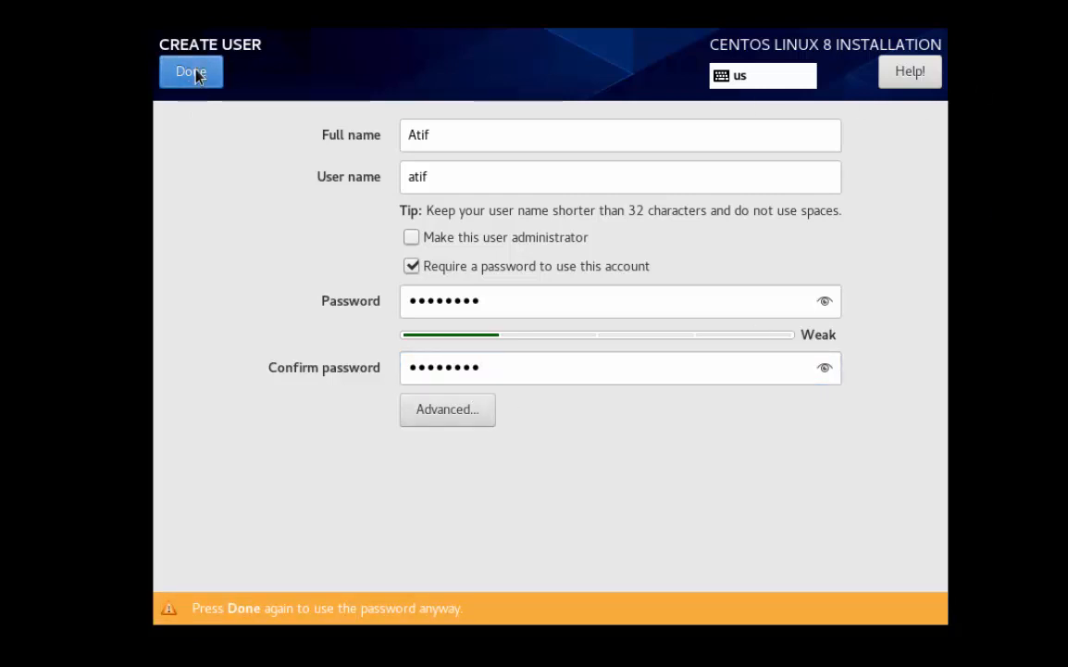
left_click(195, 80)
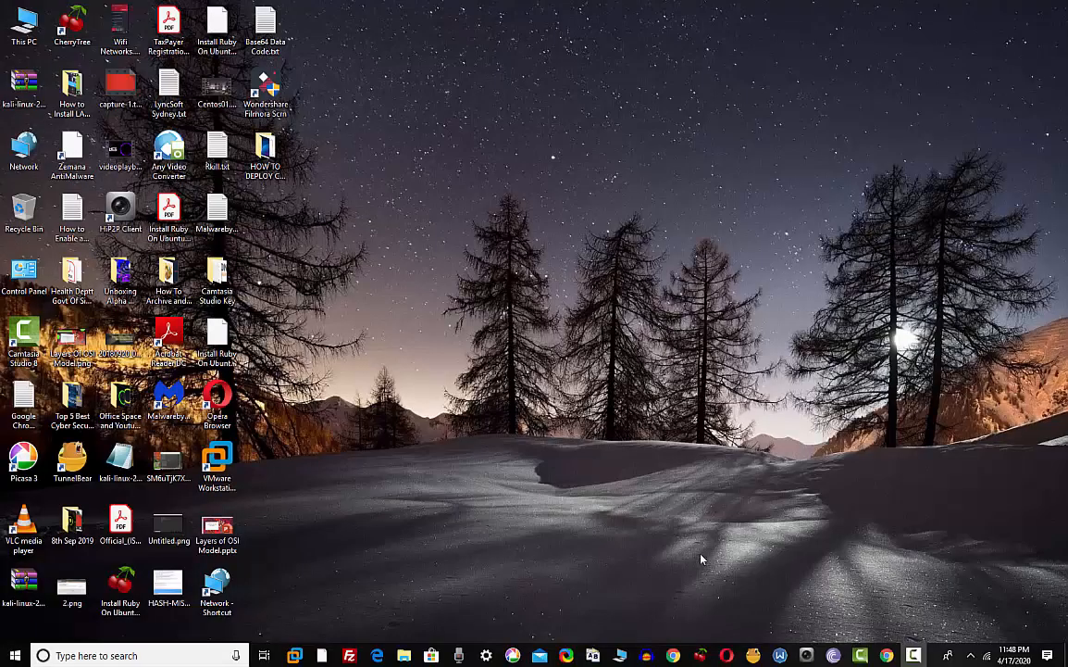
Restore the CentOS VM window from the VMware taskbar preview, now powered off after installation
mouse_move(294, 653)
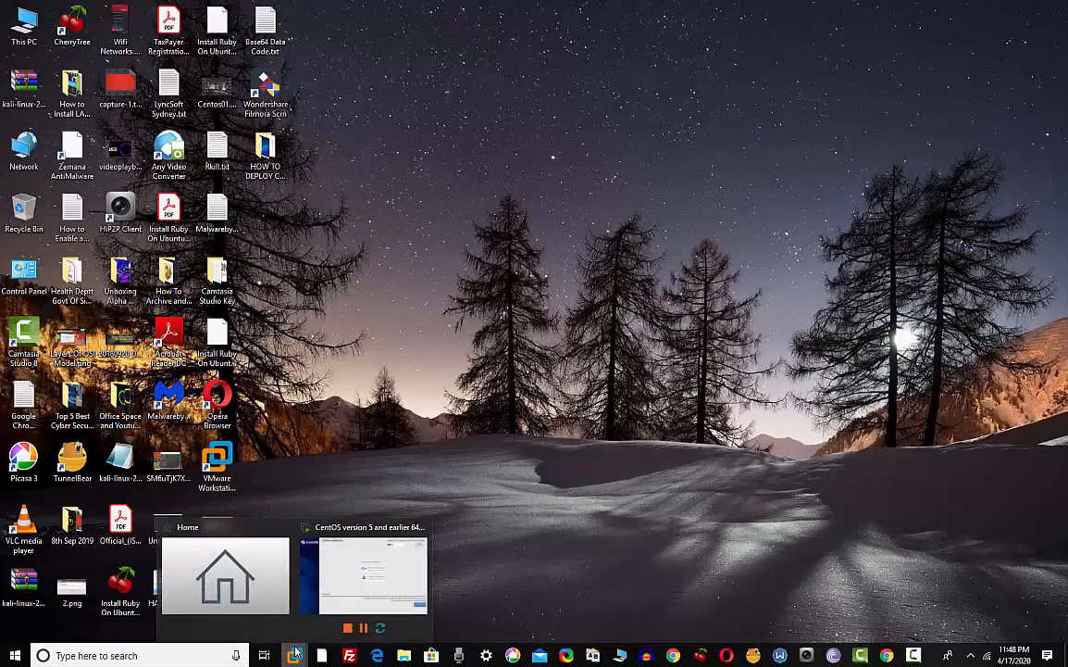
left_click(327, 591)
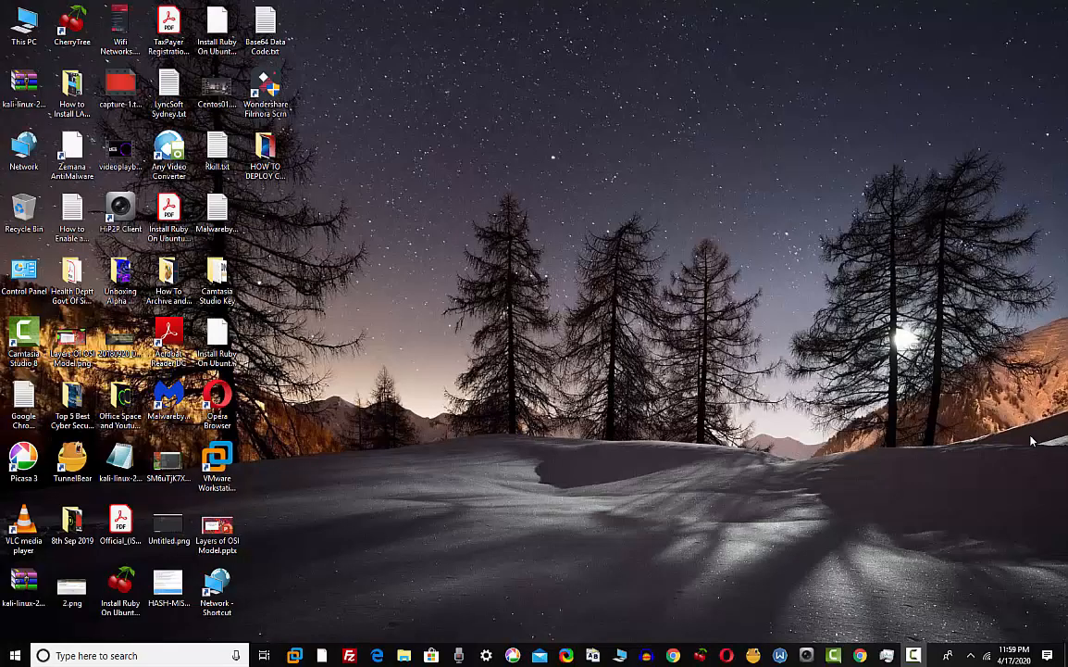
mouse_move(299, 653)
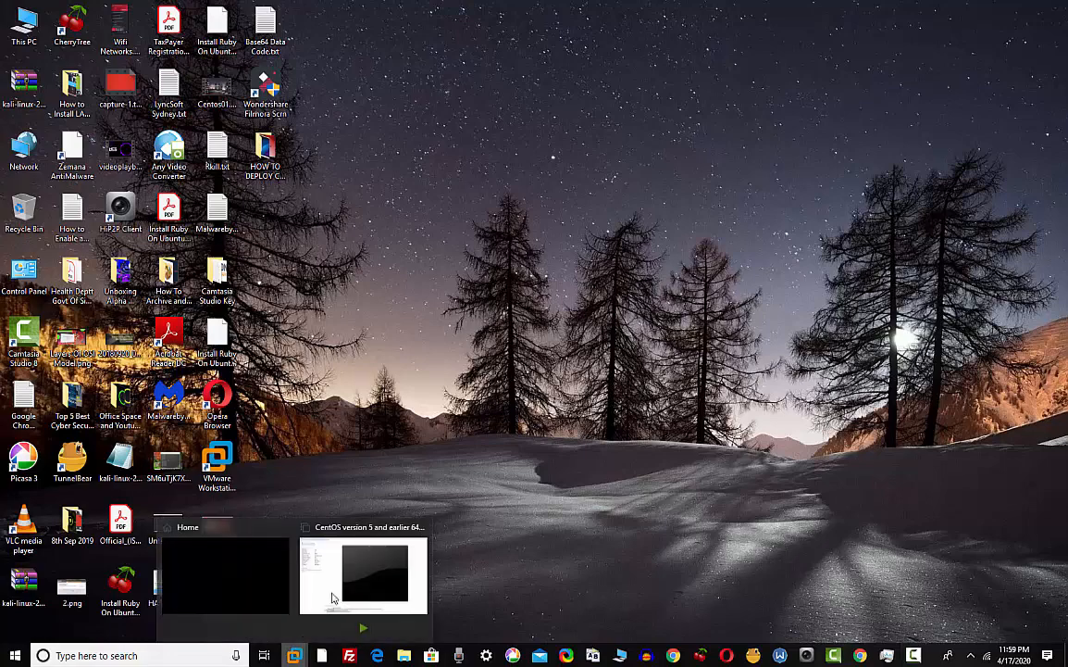
left_click(318, 515)
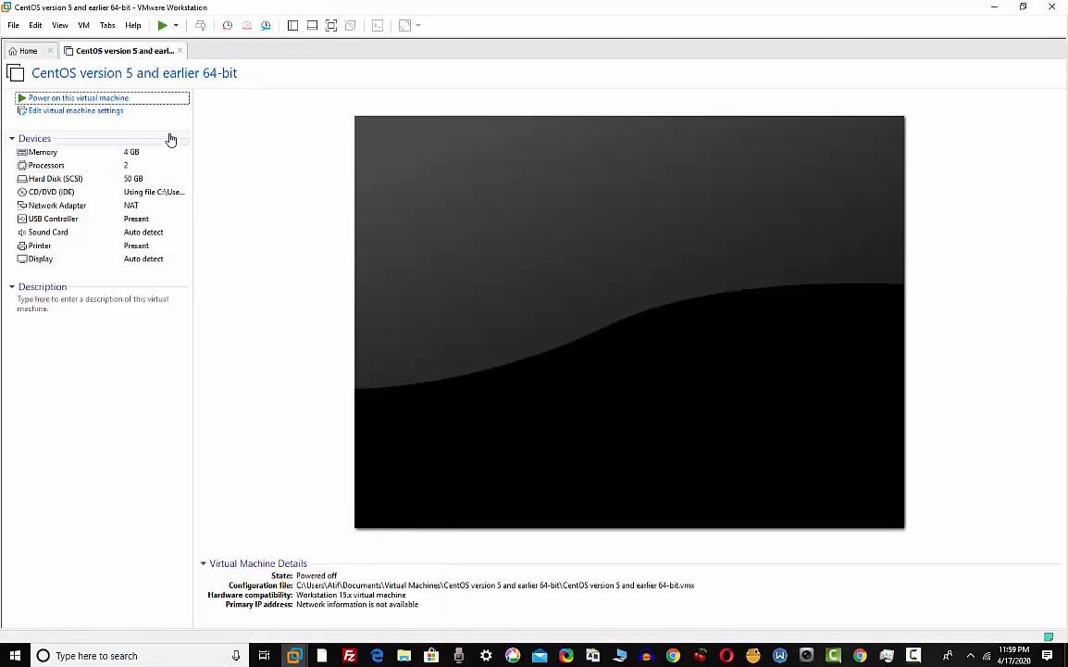
Power on the CentOS VM and view it full screen with the toolbar auto-hiding
left_click(163, 26)
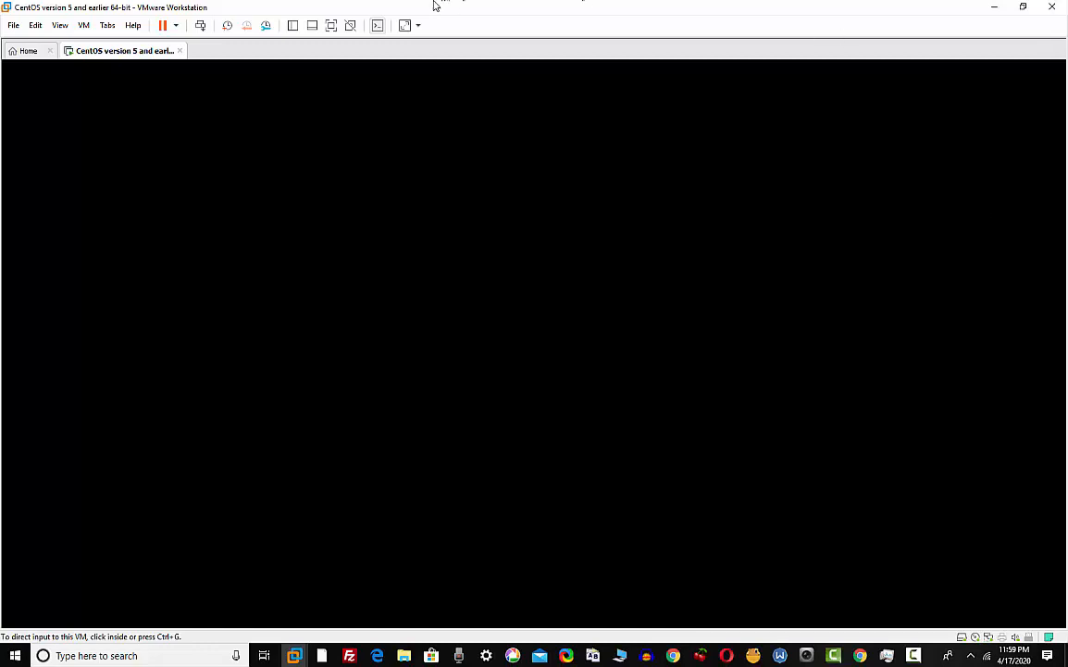
left_click(59, 25)
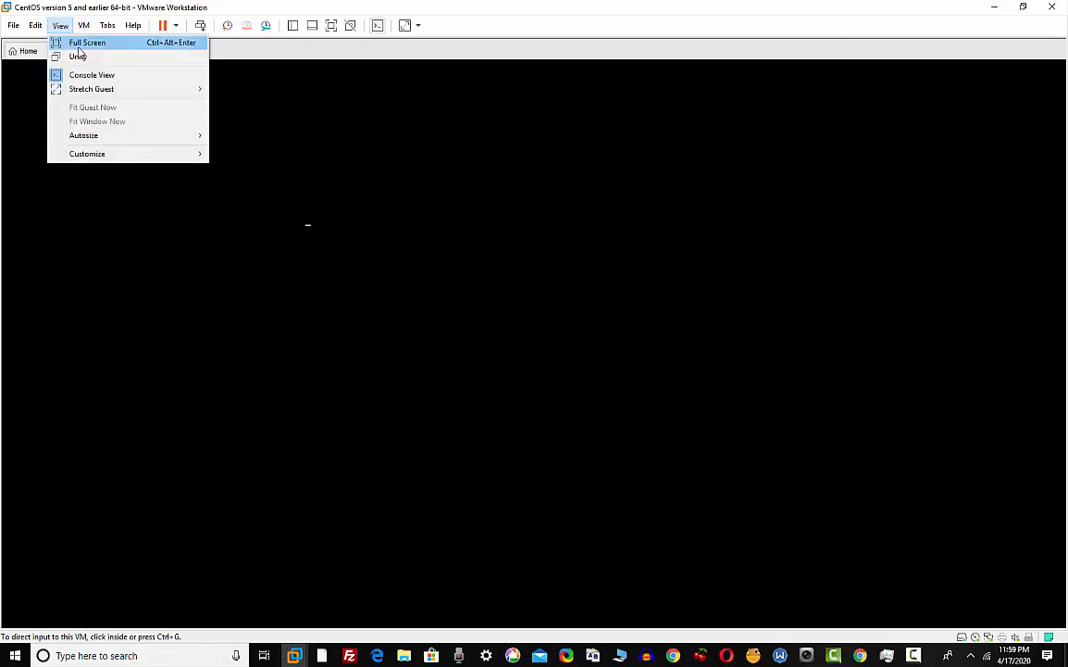
left_click(76, 44)
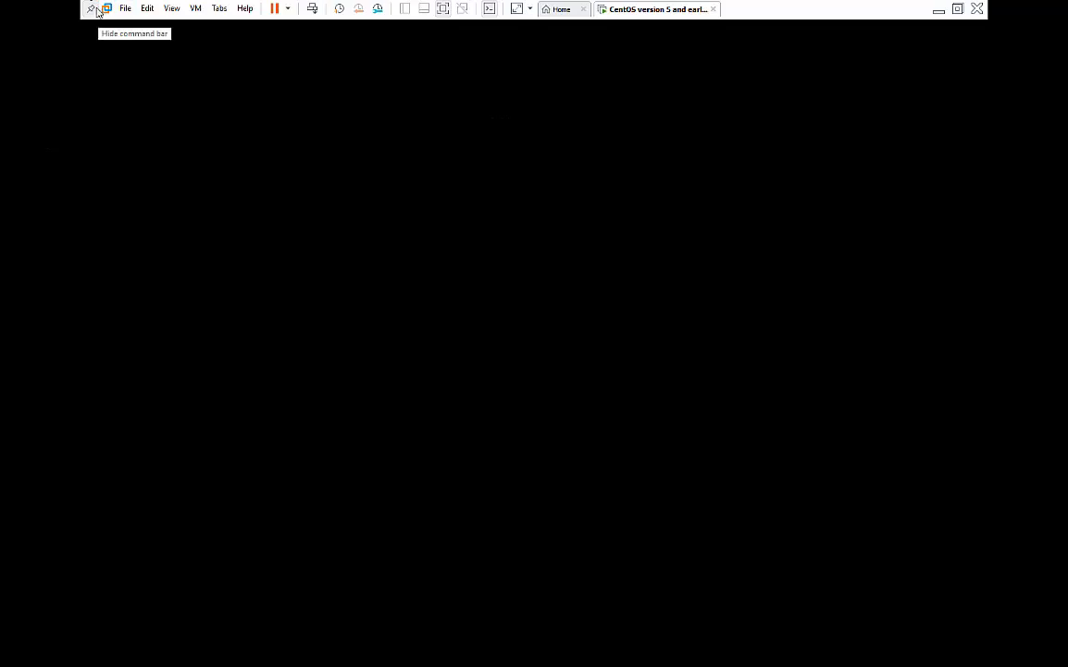
left_click(90, 8)
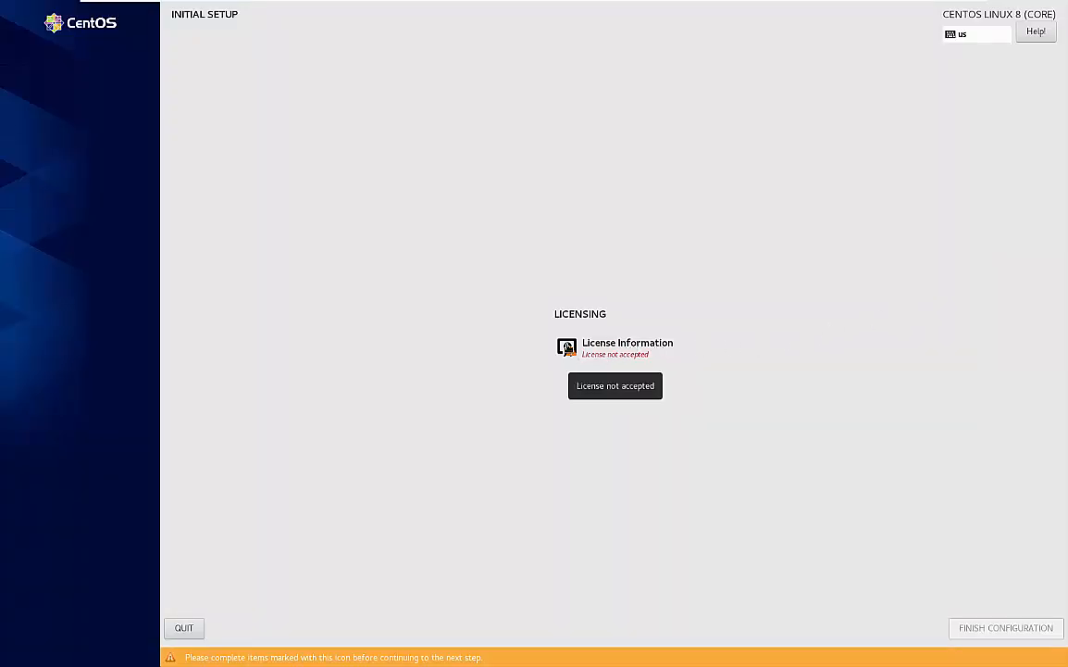
Accept the CentOS 8 license agreement and finish the initial setup configuration
left_click(627, 347)
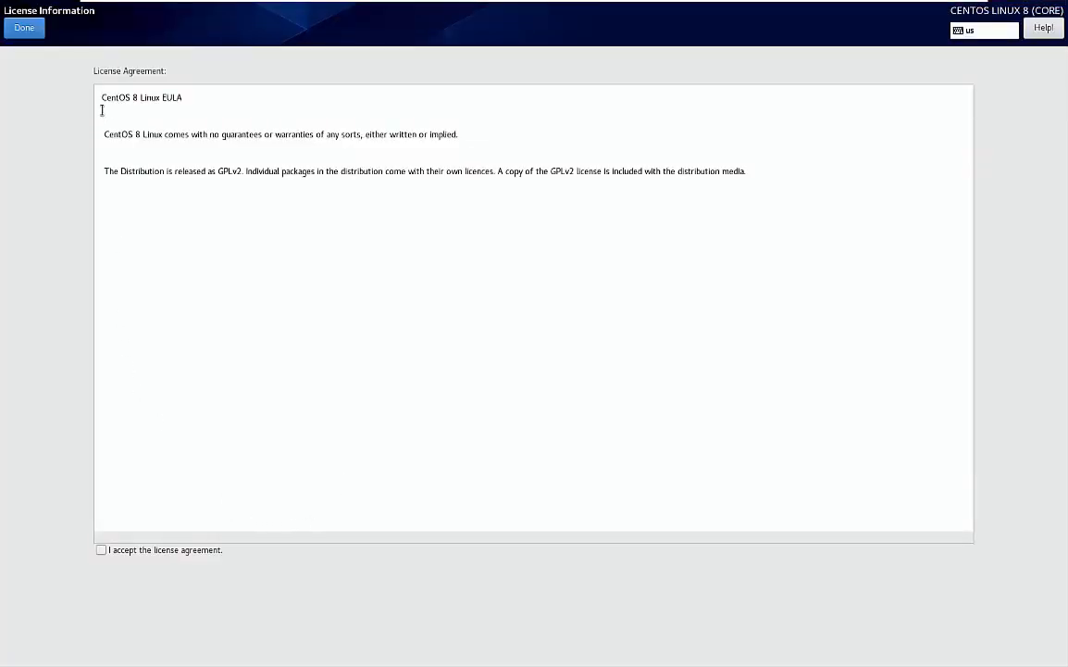
left_click_drag(104, 96, 192, 103)
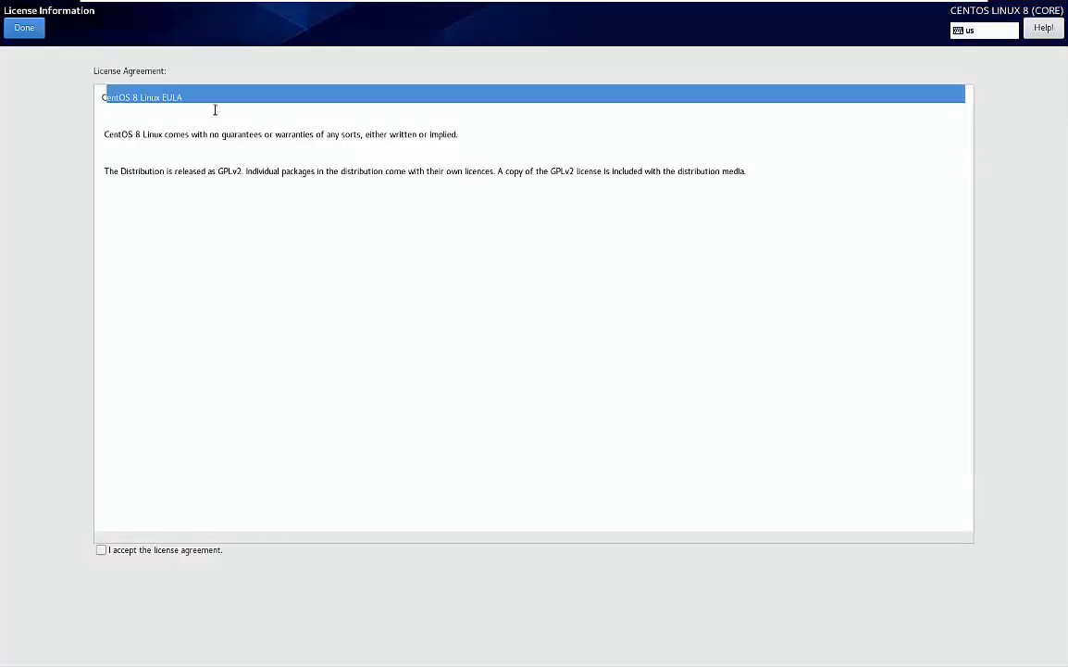
left_click(102, 550)
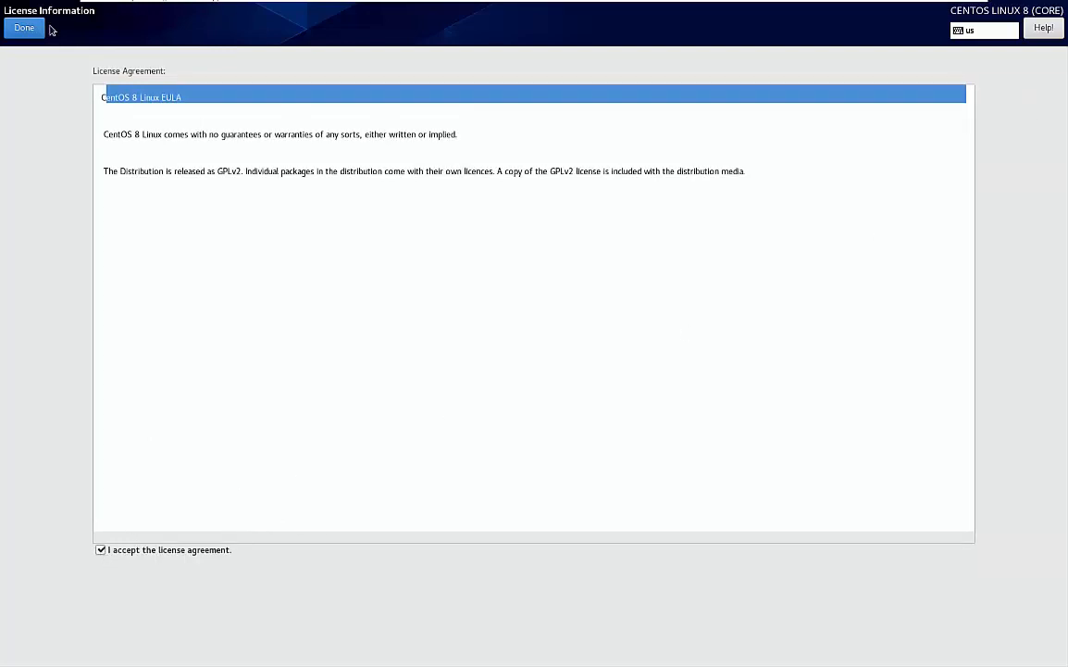
left_click(14, 29)
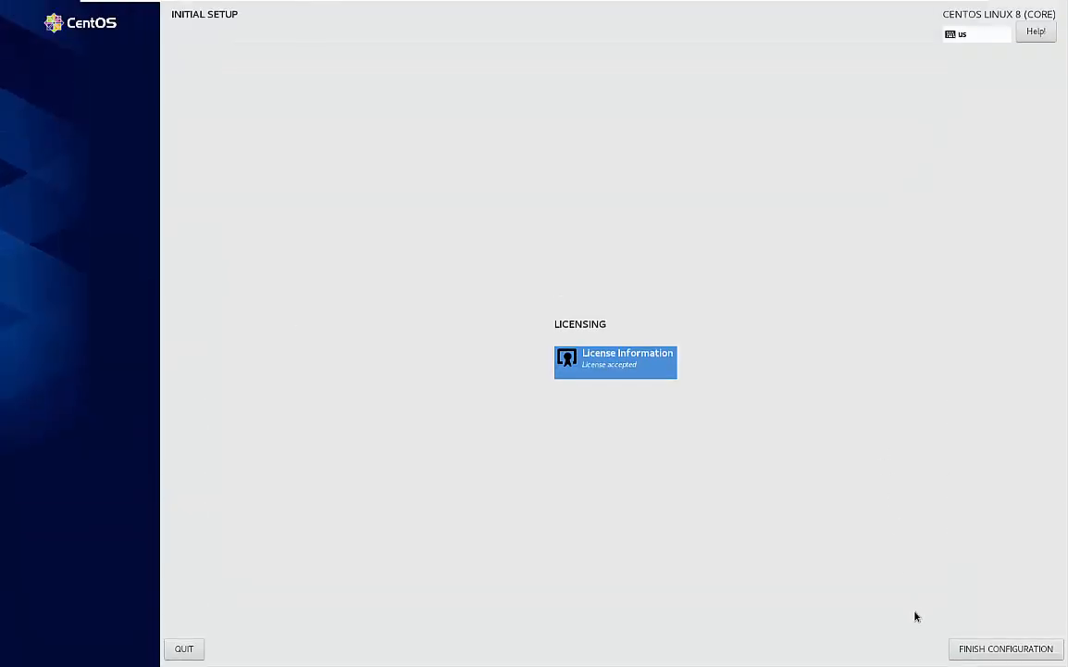
left_click(1008, 648)
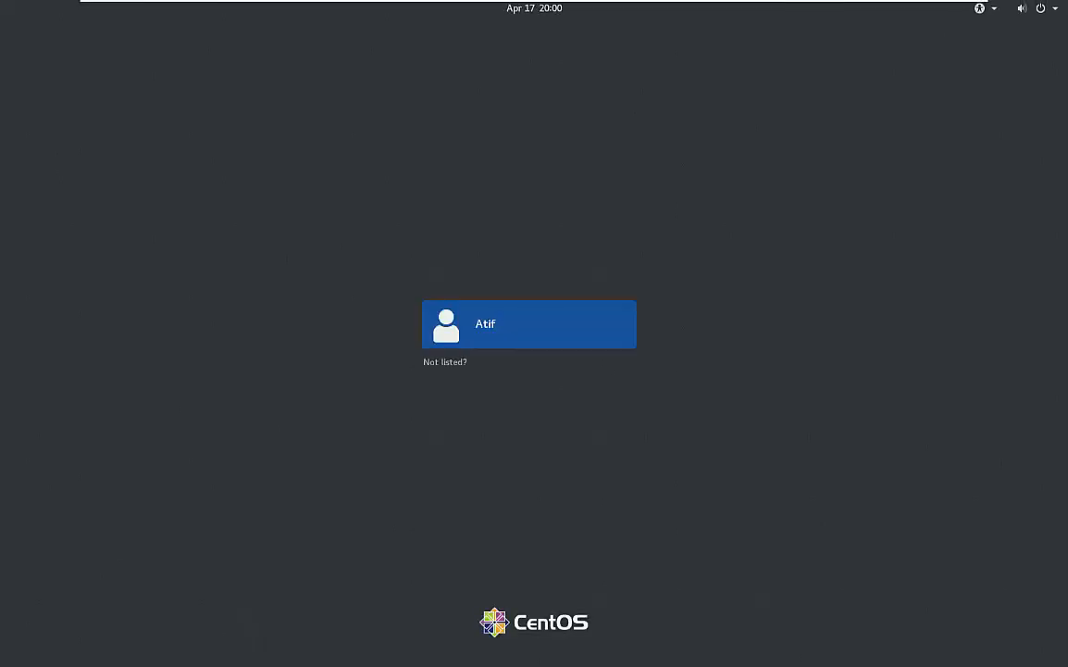
Pick the new user on the login screen and sign in with its password
left_click(498, 331)
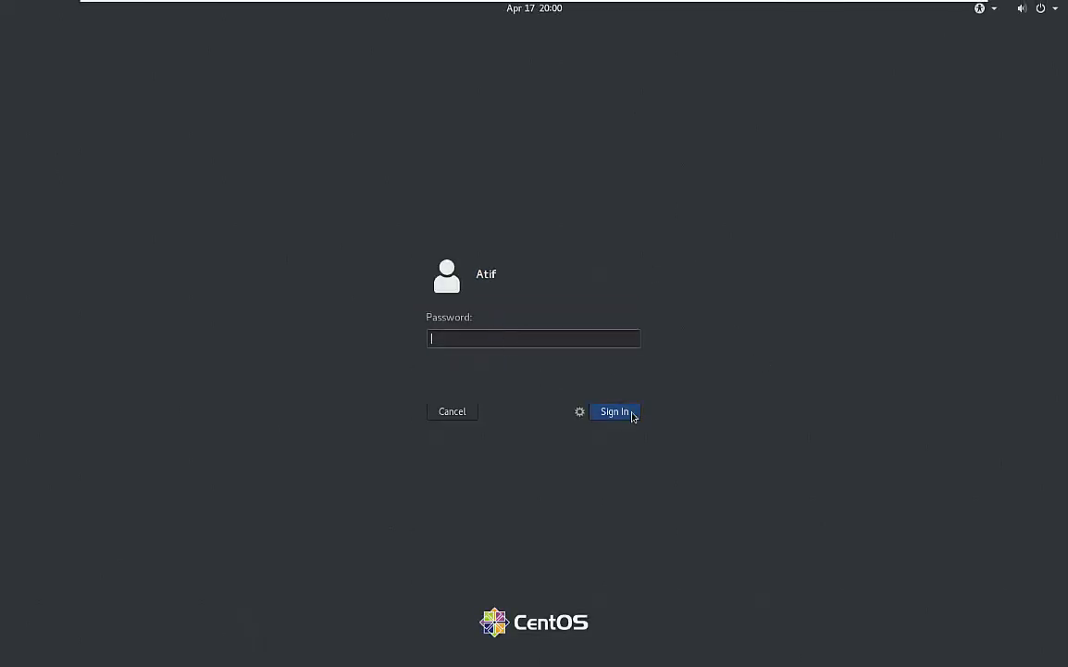
type("••••••••")
left_click(633, 415)
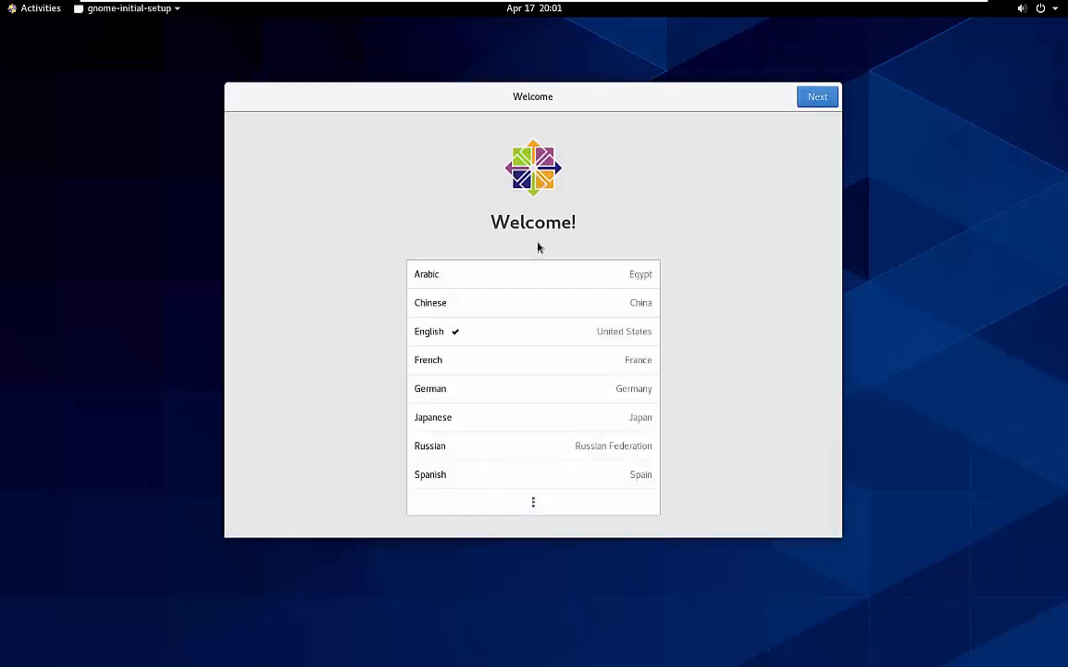
Keep English and English (US) layout, turn Location Services off, skip online accounts, and start CentOS
left_click_drag(593, 97, 612, 89)
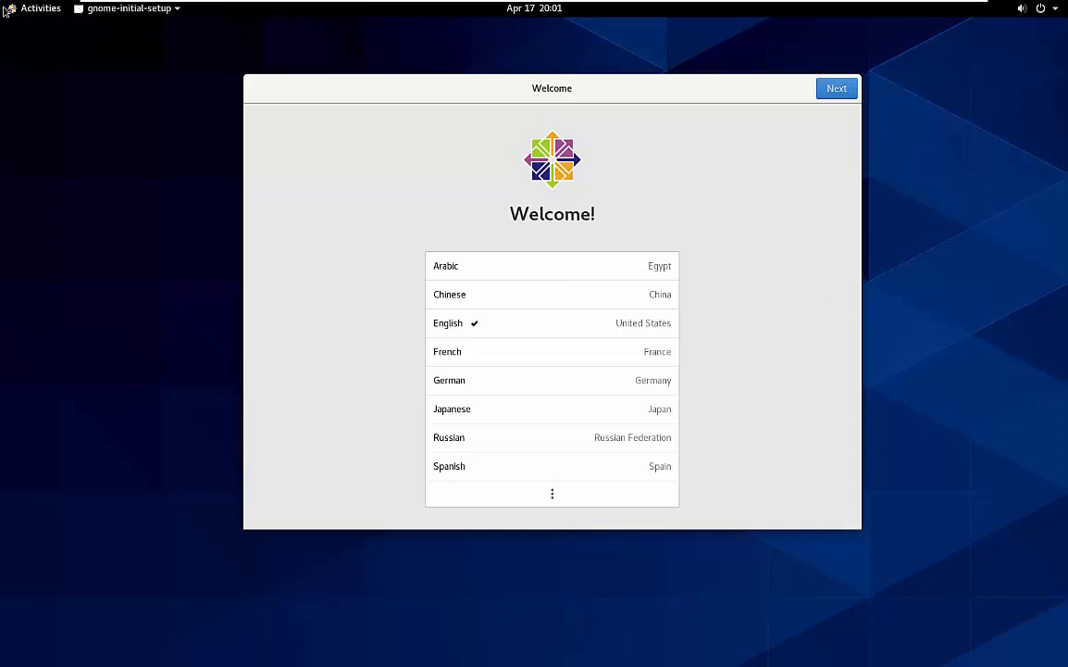
left_click(838, 90)
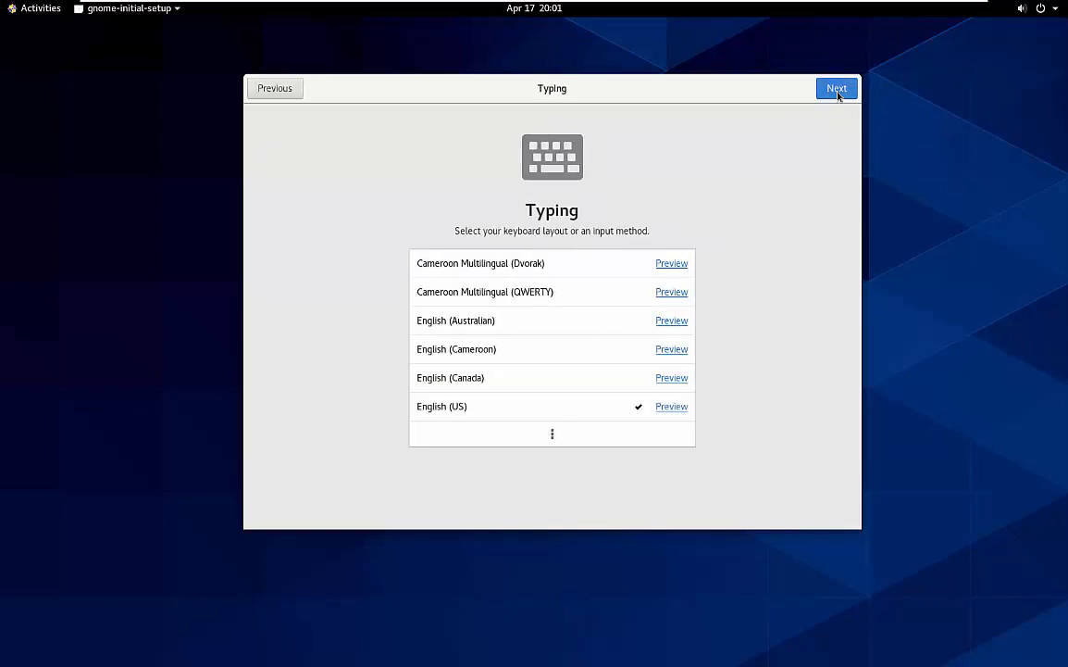
left_click(837, 90)
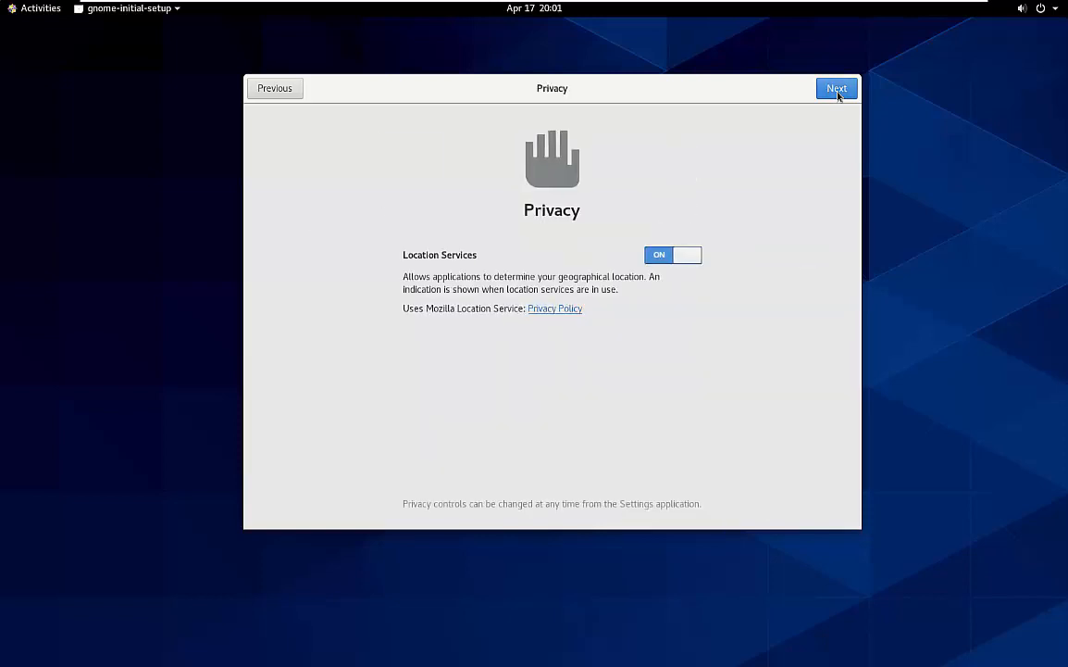
left_click(658, 258)
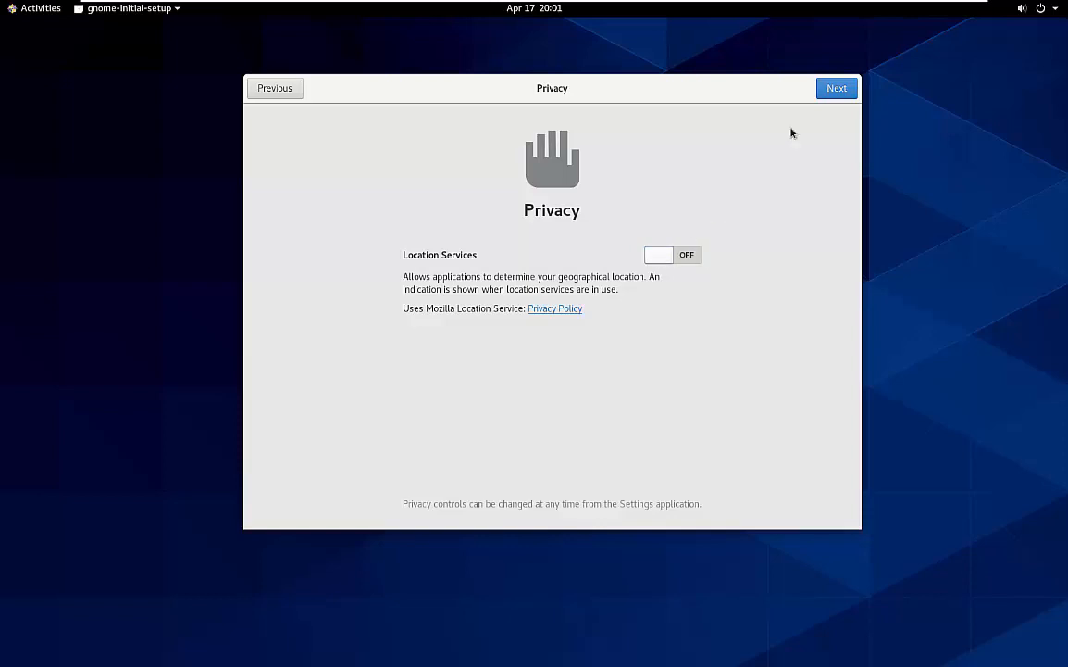
left_click(832, 91)
left_click(832, 91)
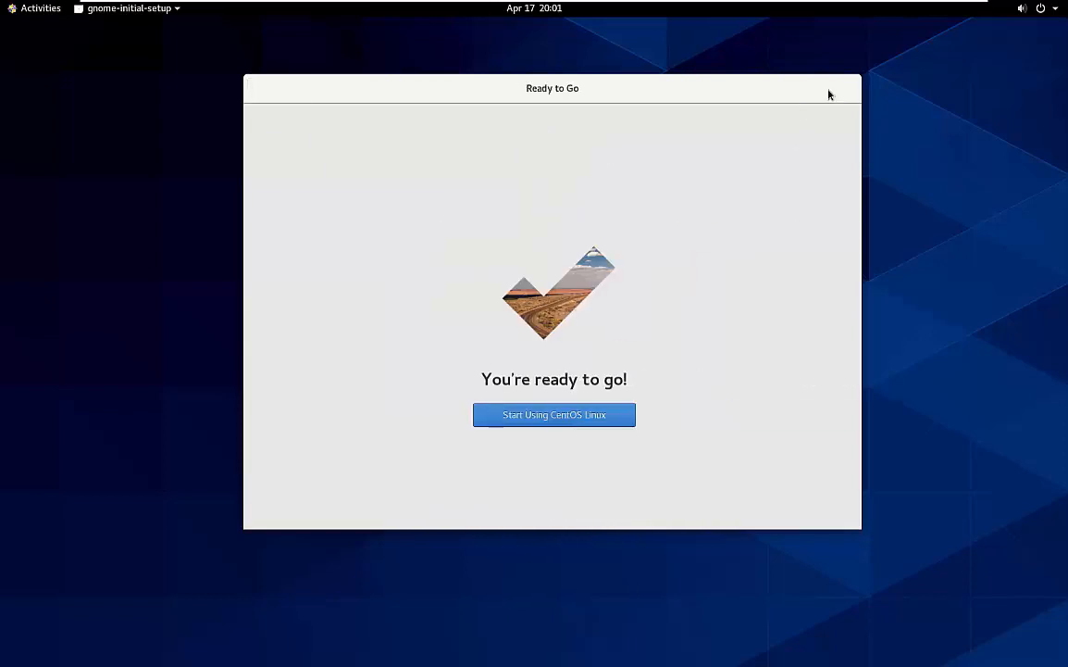
left_click(569, 418)
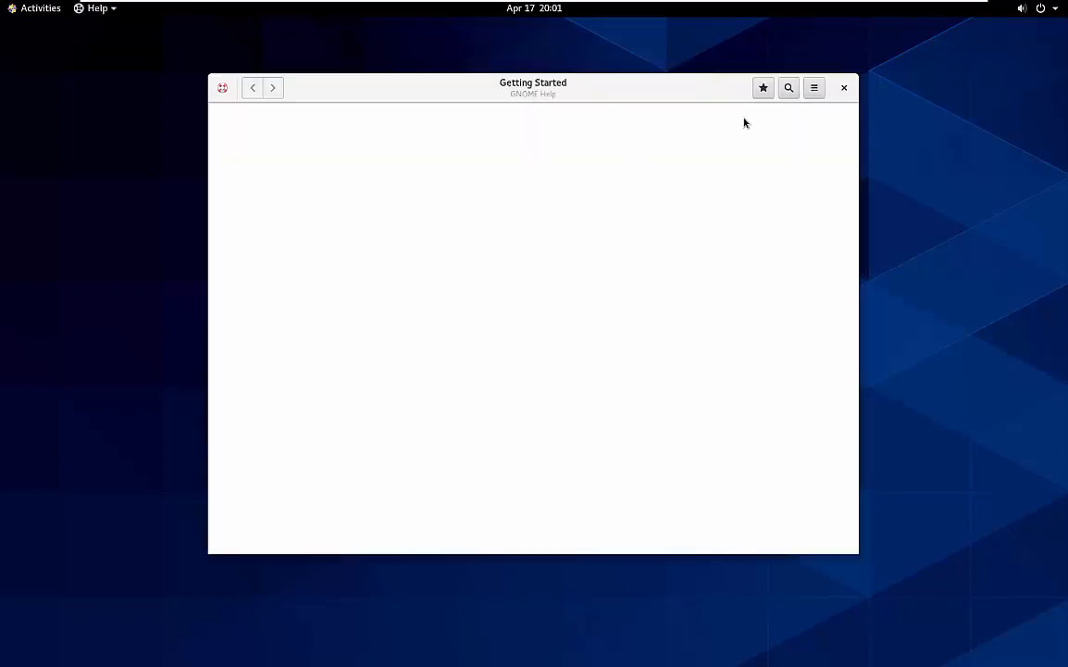
Close the Getting Started help window, then open and close the Activities overview
left_click(842, 88)
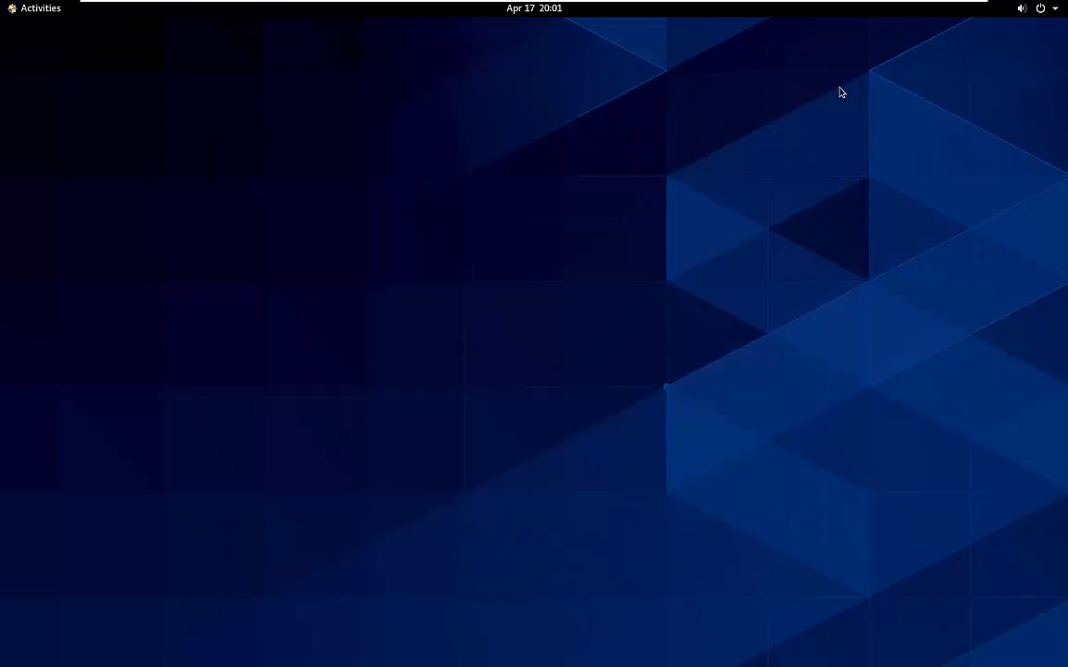
left_click(40, 8)
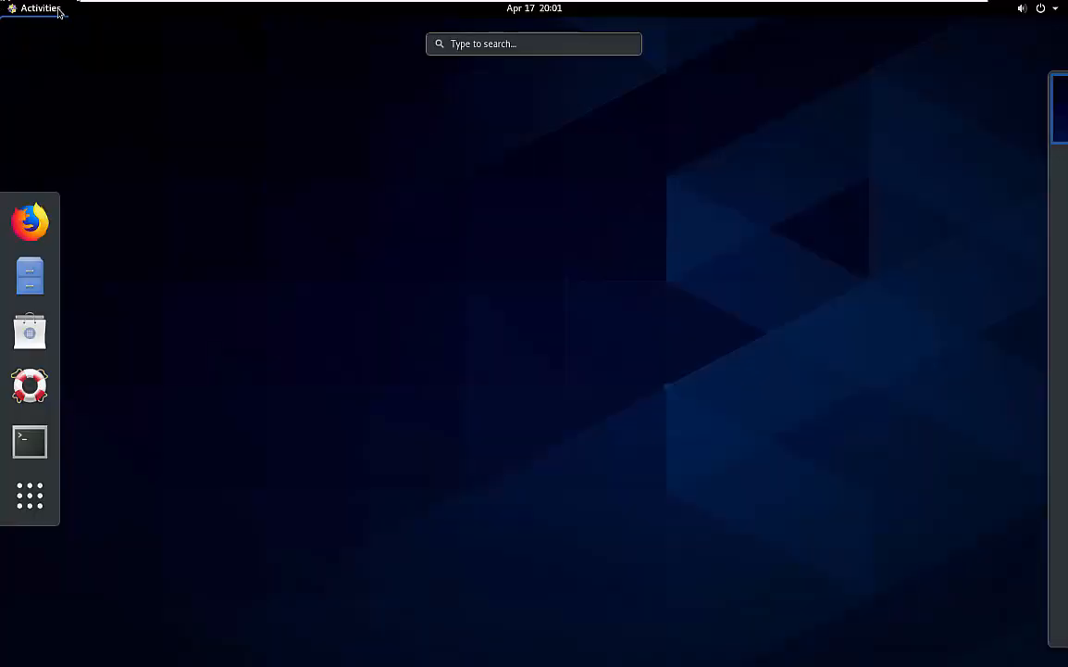
left_click(40, 9)
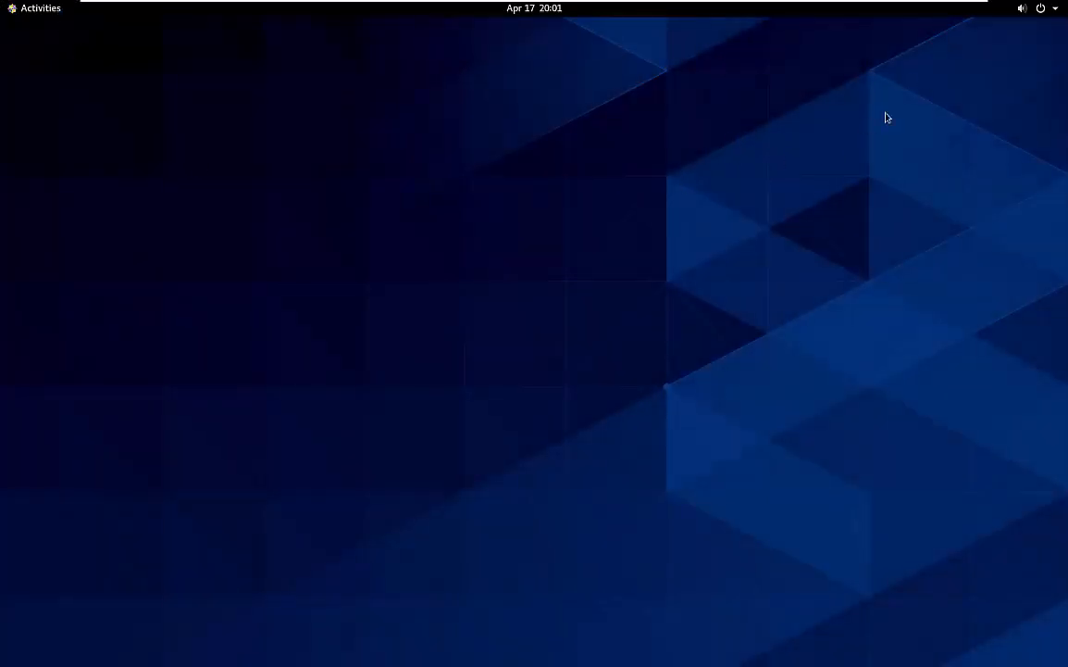
Cancel the CentOS power-off dialog and minimize VMware Workstation to the Windows desktop
left_click(1042, 8)
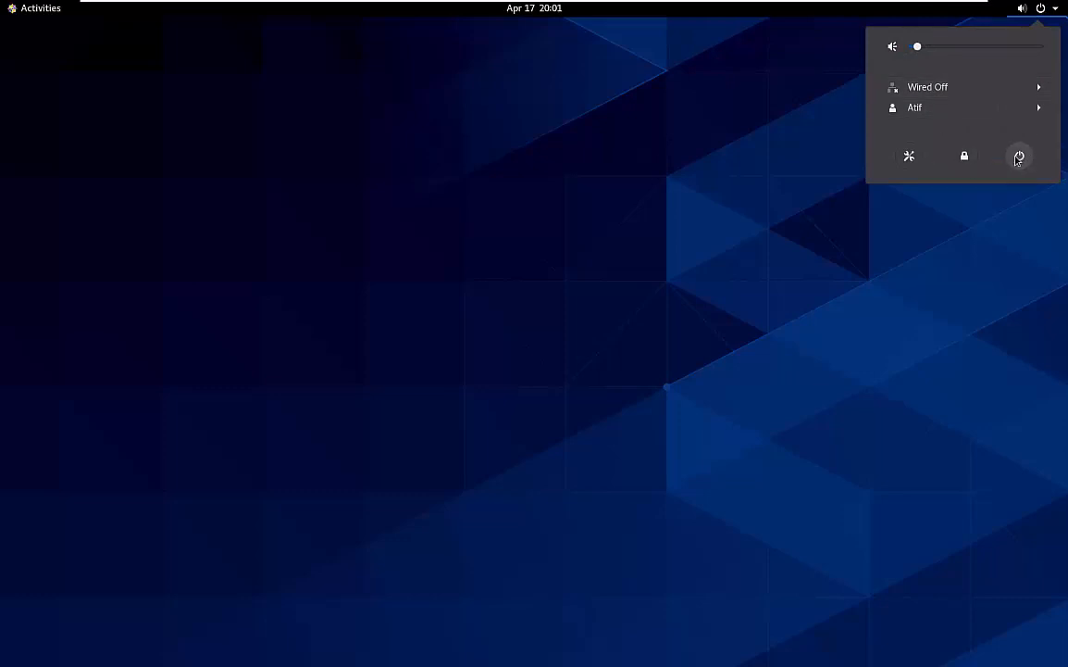
left_click(1018, 157)
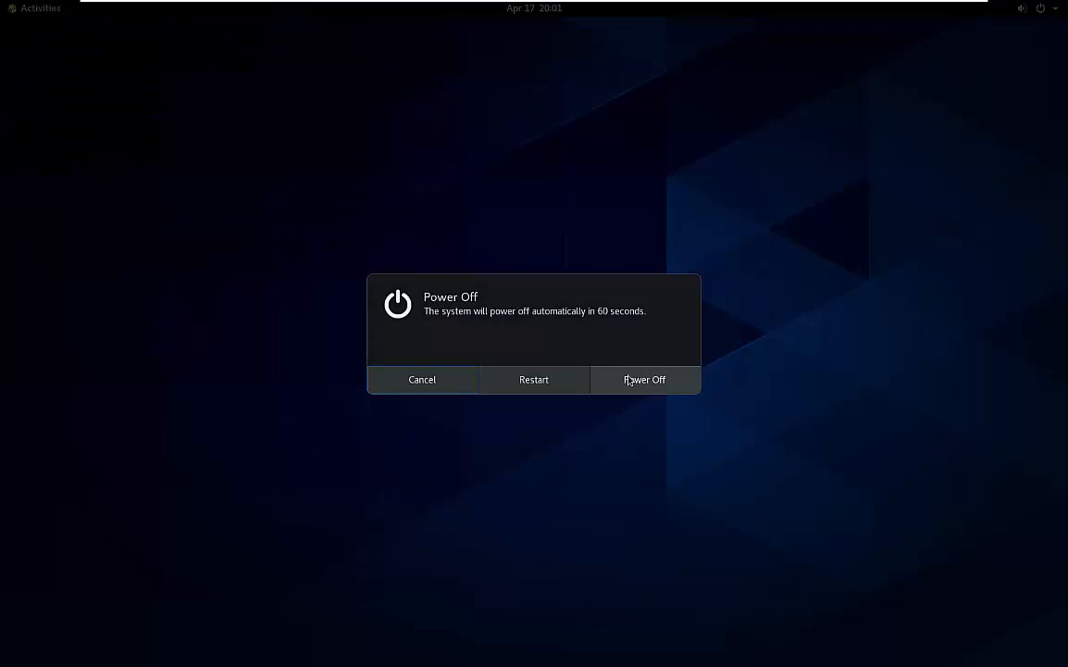
left_click(451, 379)
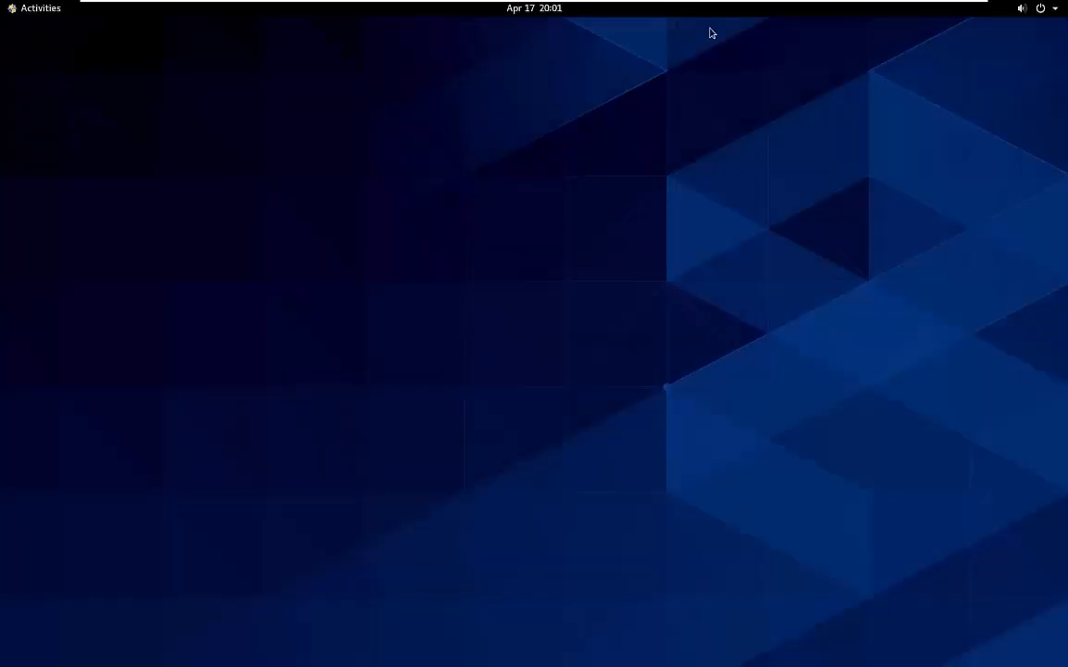
mouse_move(774, 4)
left_click(937, 5)
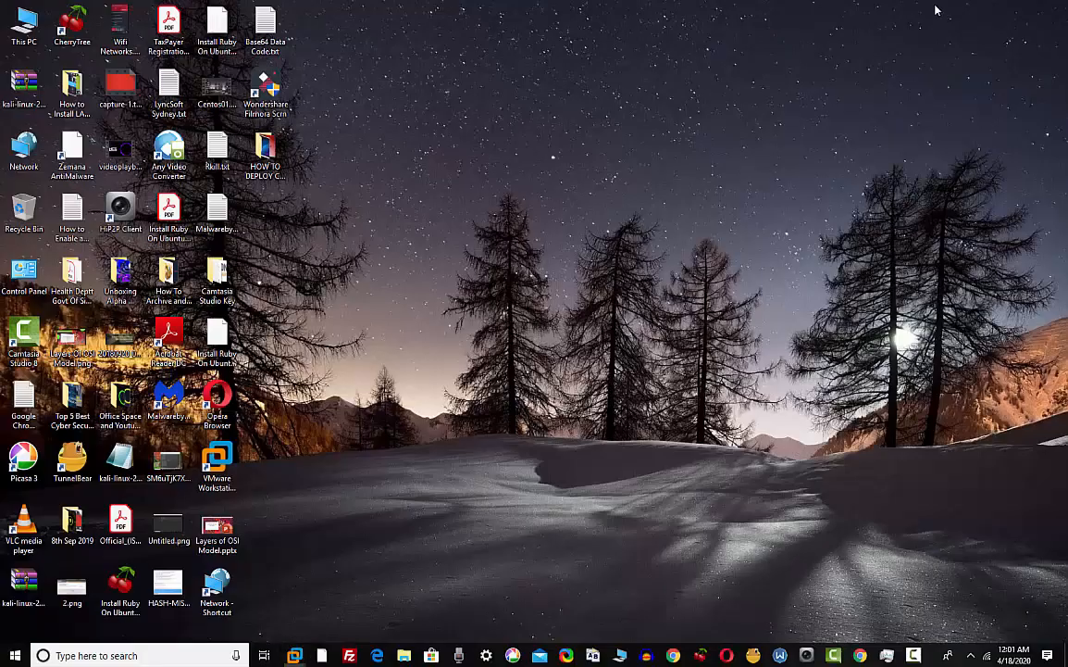